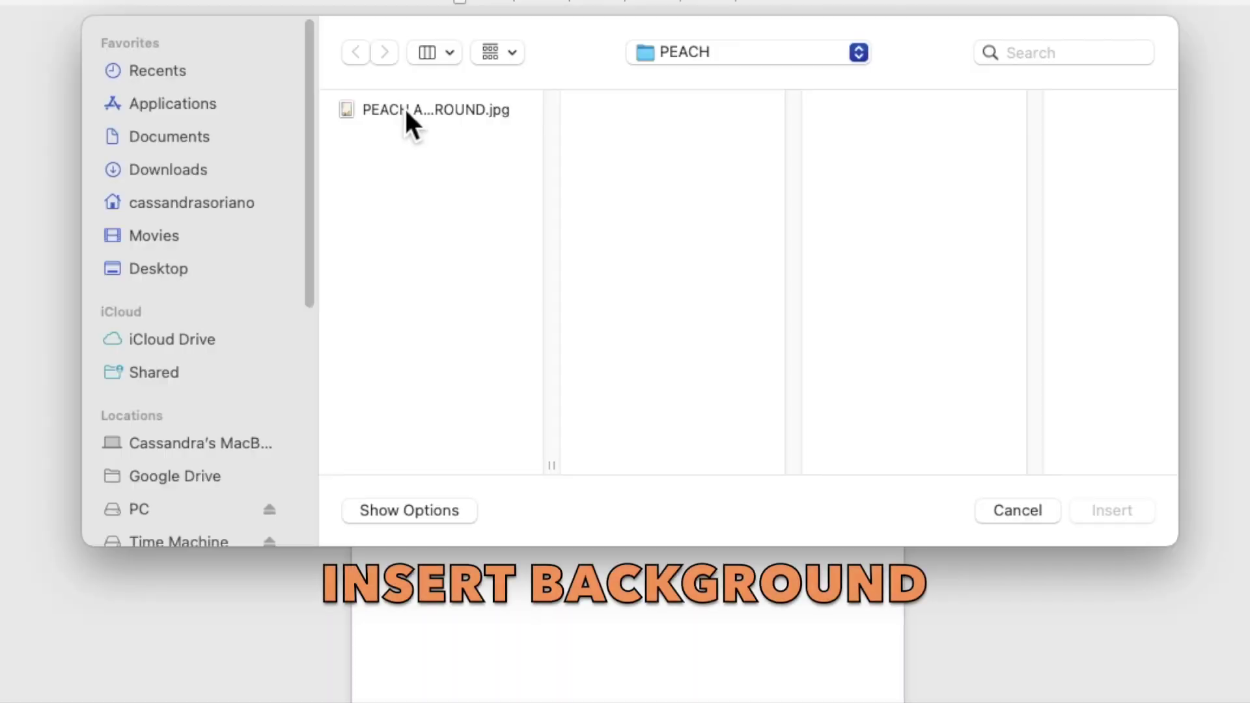
Step: Insert the peach floral JPG behind the text and stretch it to 7.16" by 5.12" to fill the page
left_click(464, 171)
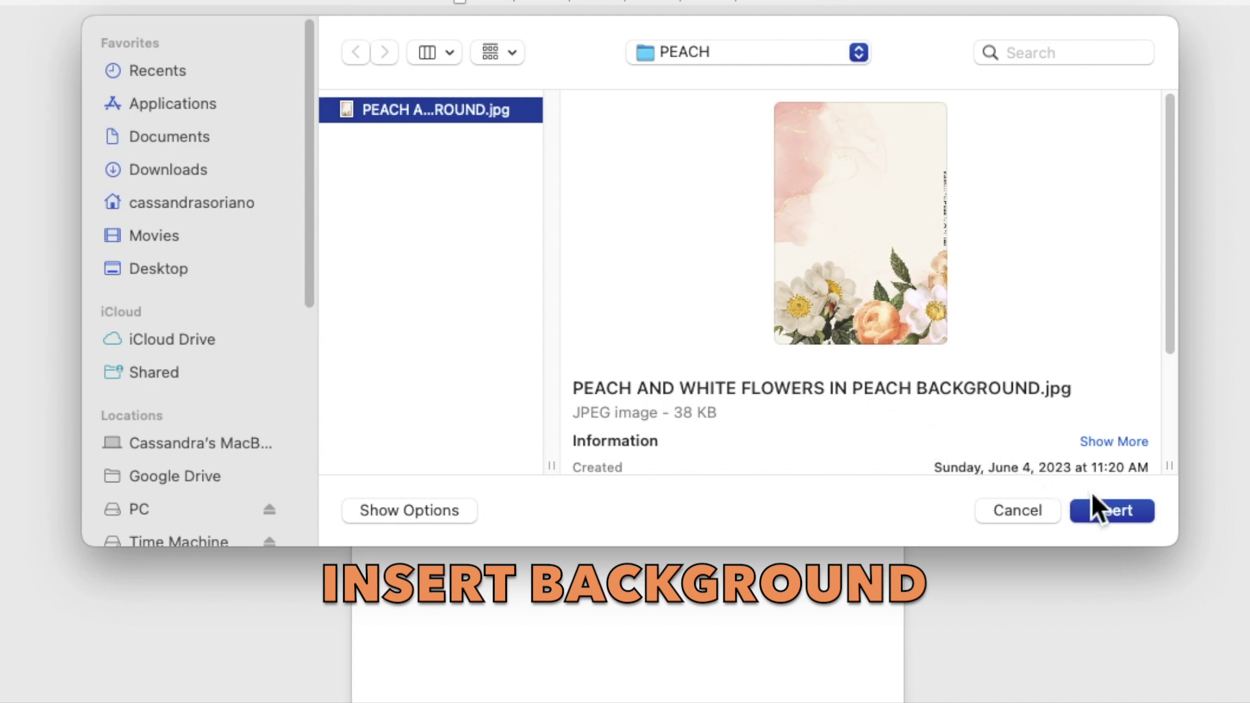
left_click(1113, 510)
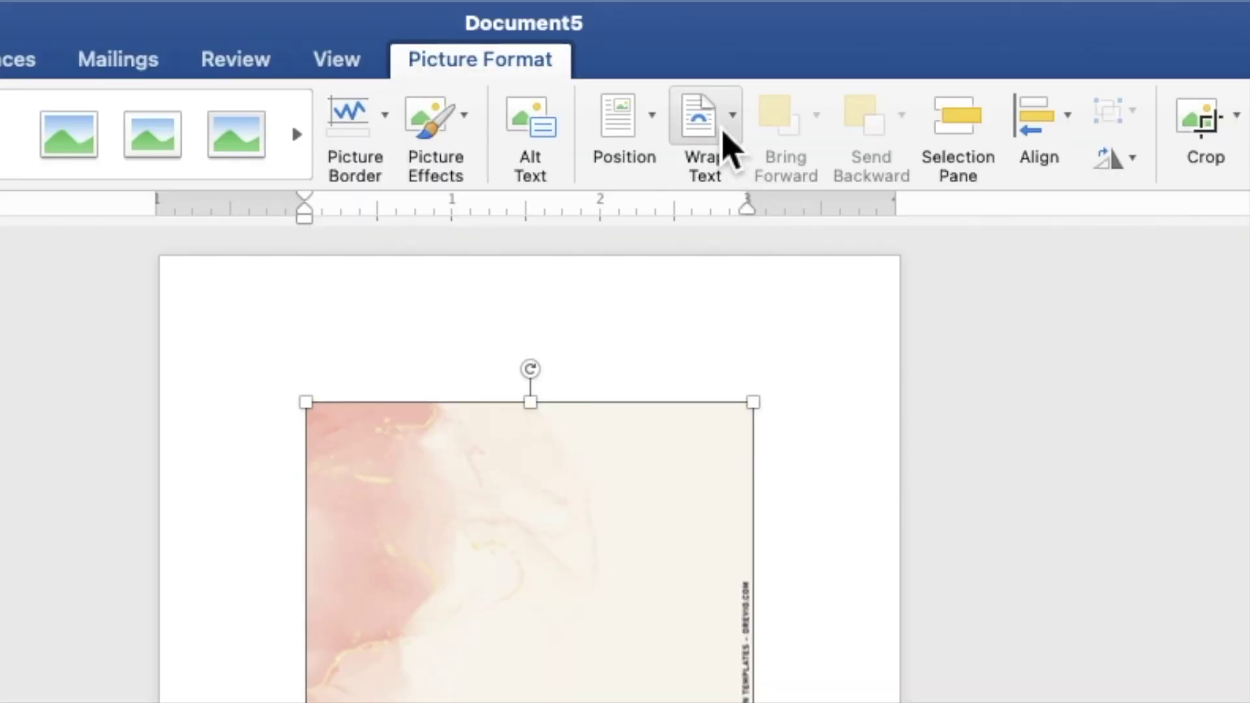
left_click(723, 130)
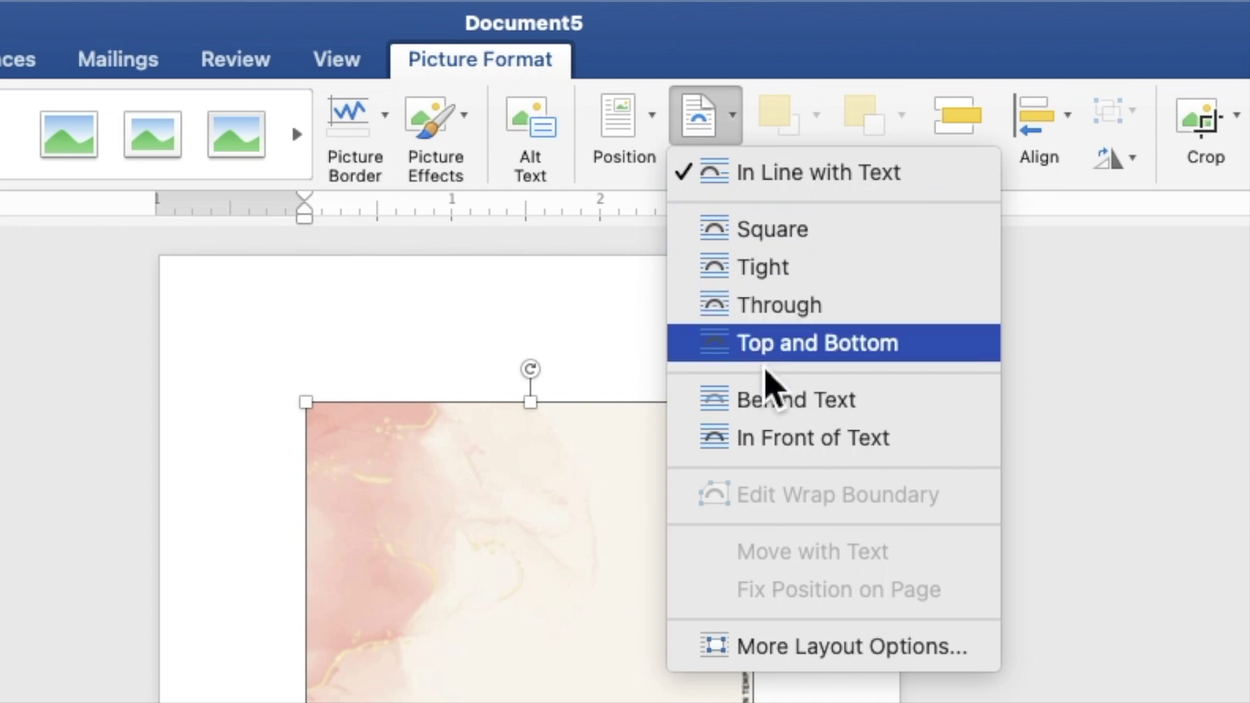
left_click(769, 407)
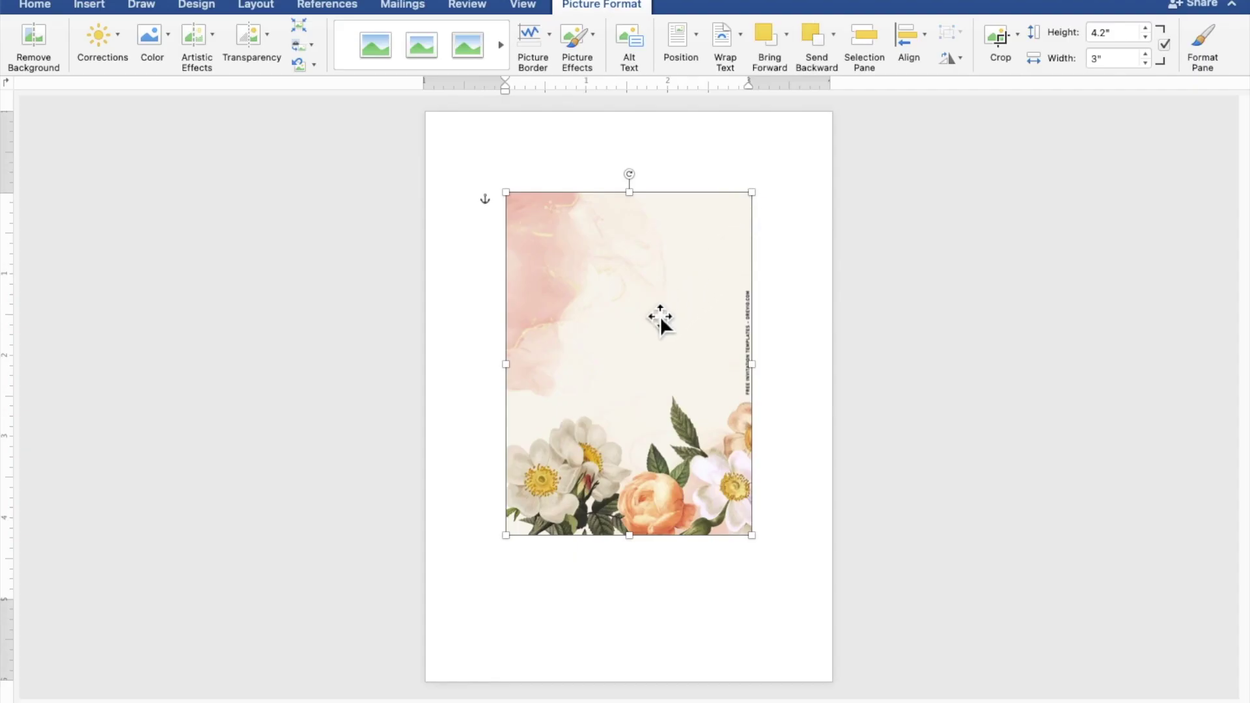
left_click_drag(652, 318, 577, 235)
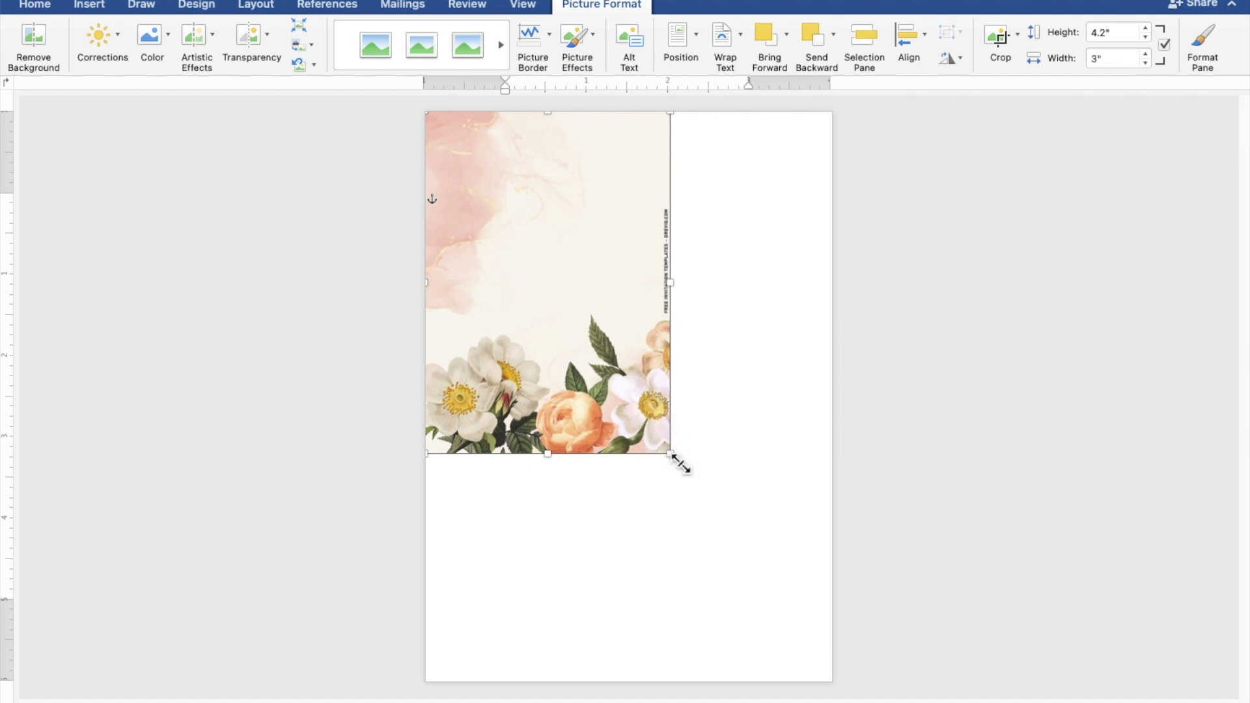
left_click_drag(679, 463, 838, 643)
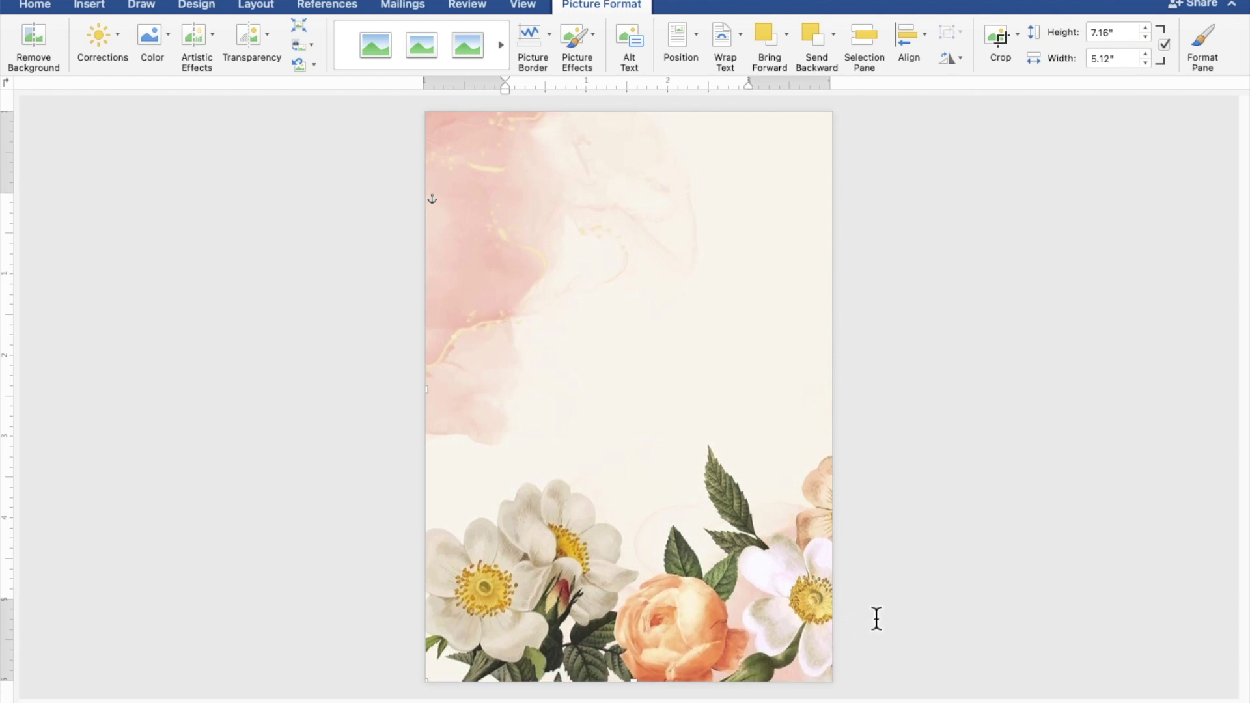
Step: Draw a 4.94" by 4.74" rectangle over the upper part of the page, above the floral border
left_click(1042, 545)
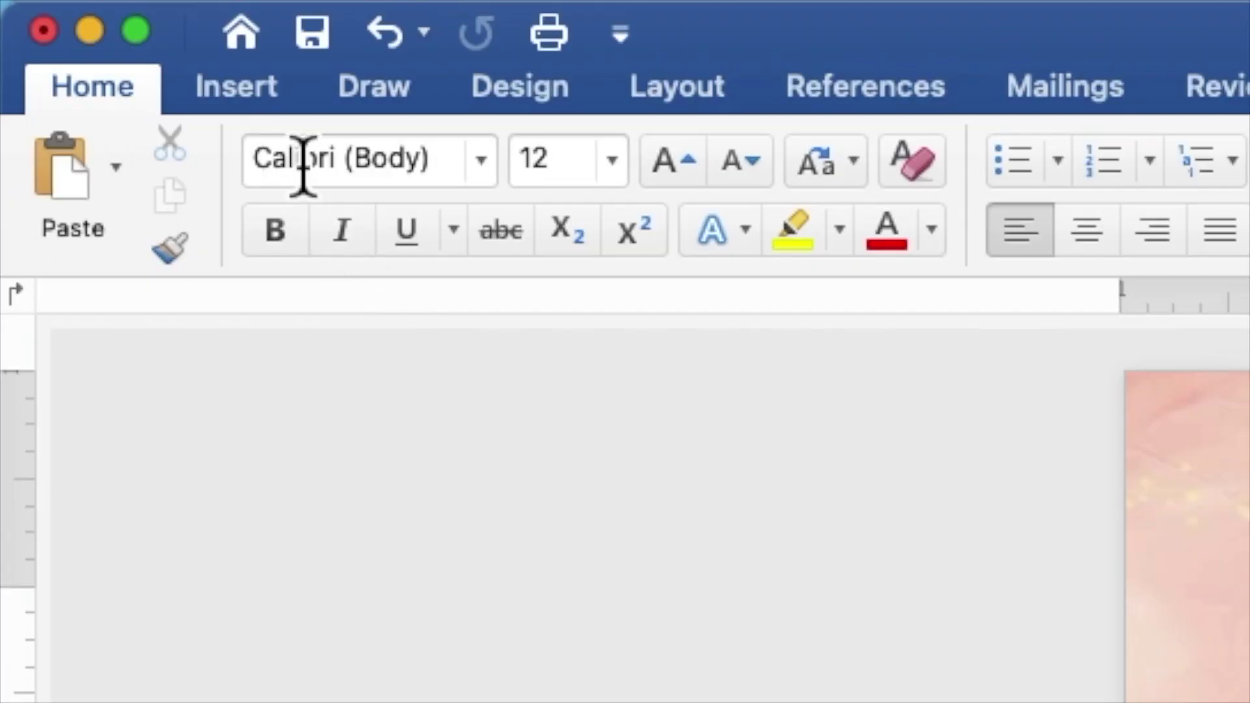
left_click(270, 111)
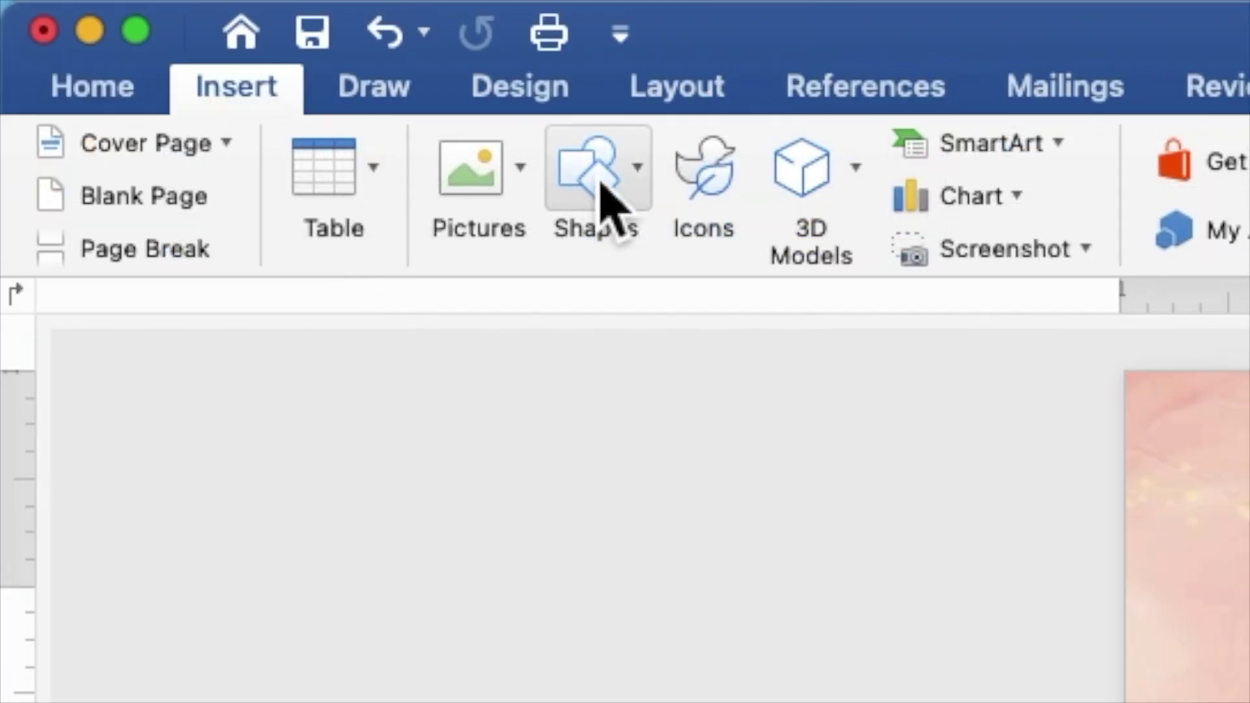
left_click(600, 184)
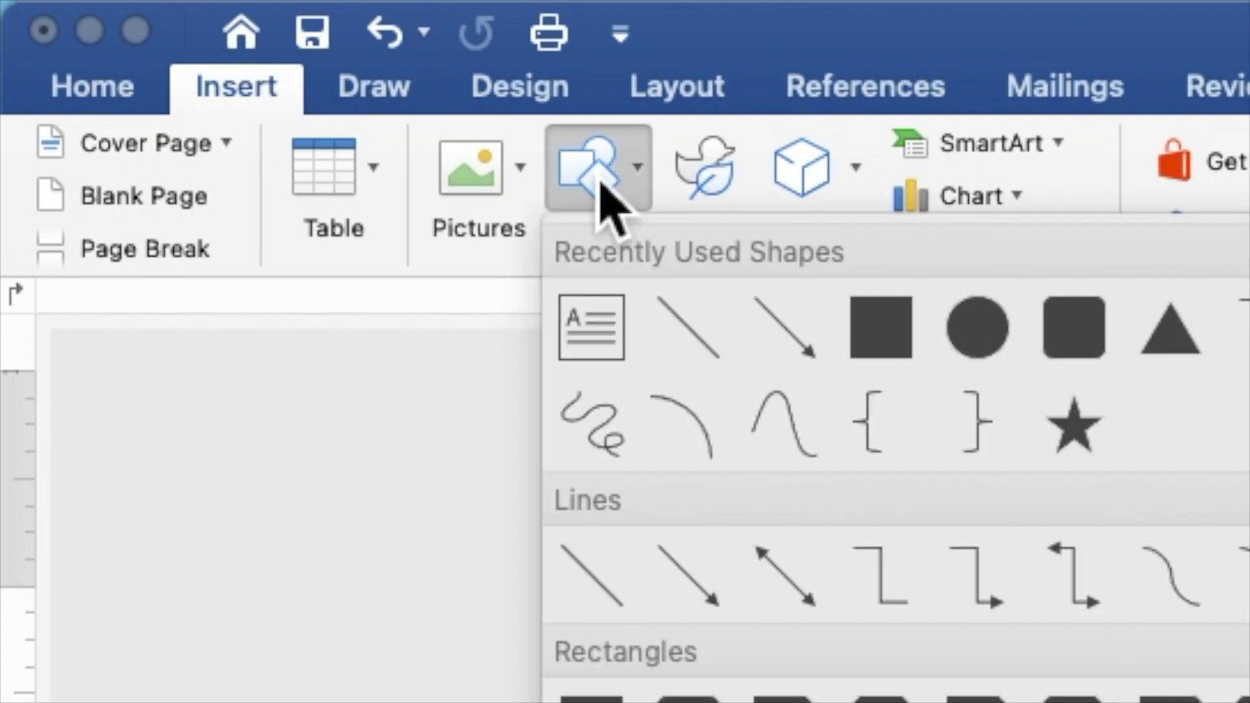
left_click(875, 331)
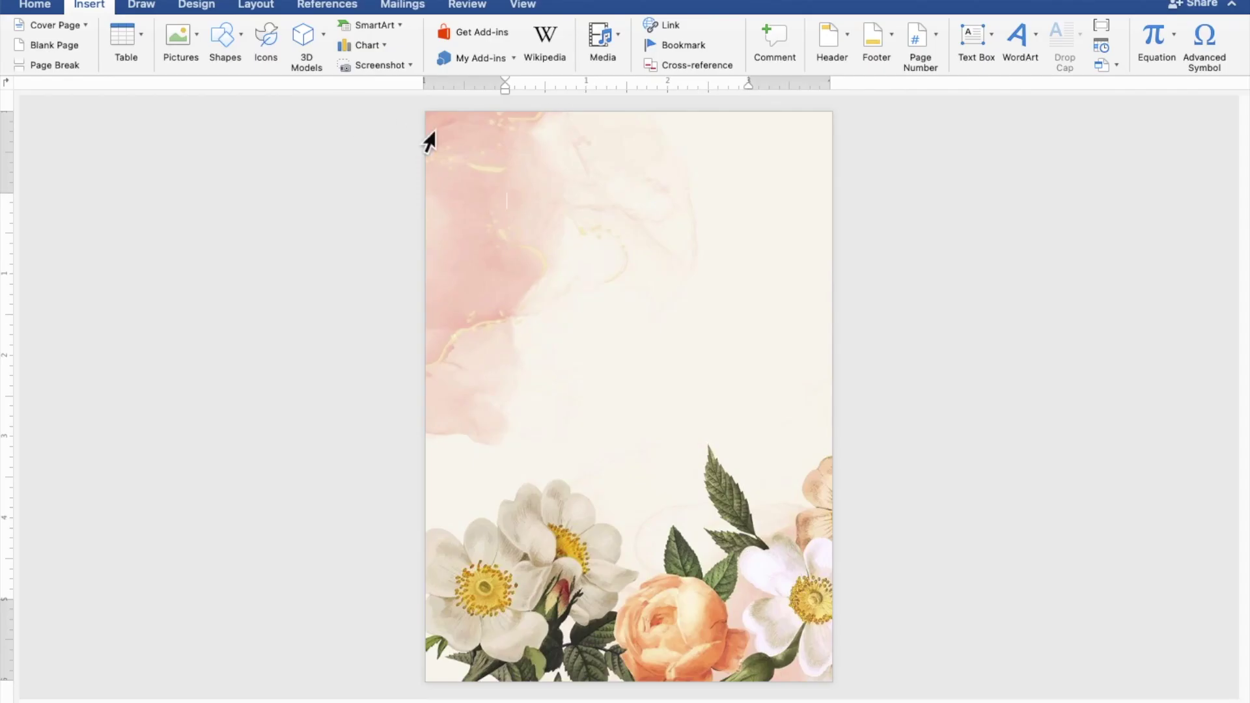
left_click_drag(445, 131, 832, 532)
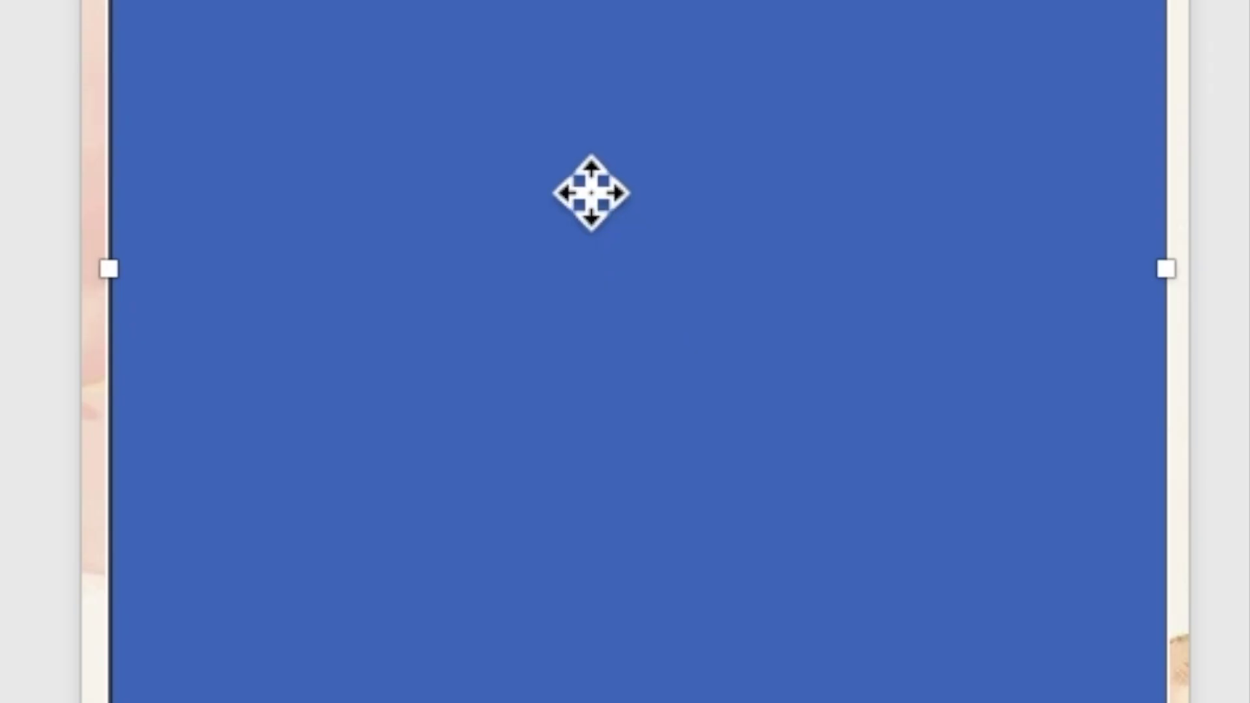
Step: Add text to the rectangle, starting with the heading 'TOGETHER WITH THEIR FAMILIES' and a blank line
right_click(610, 291)
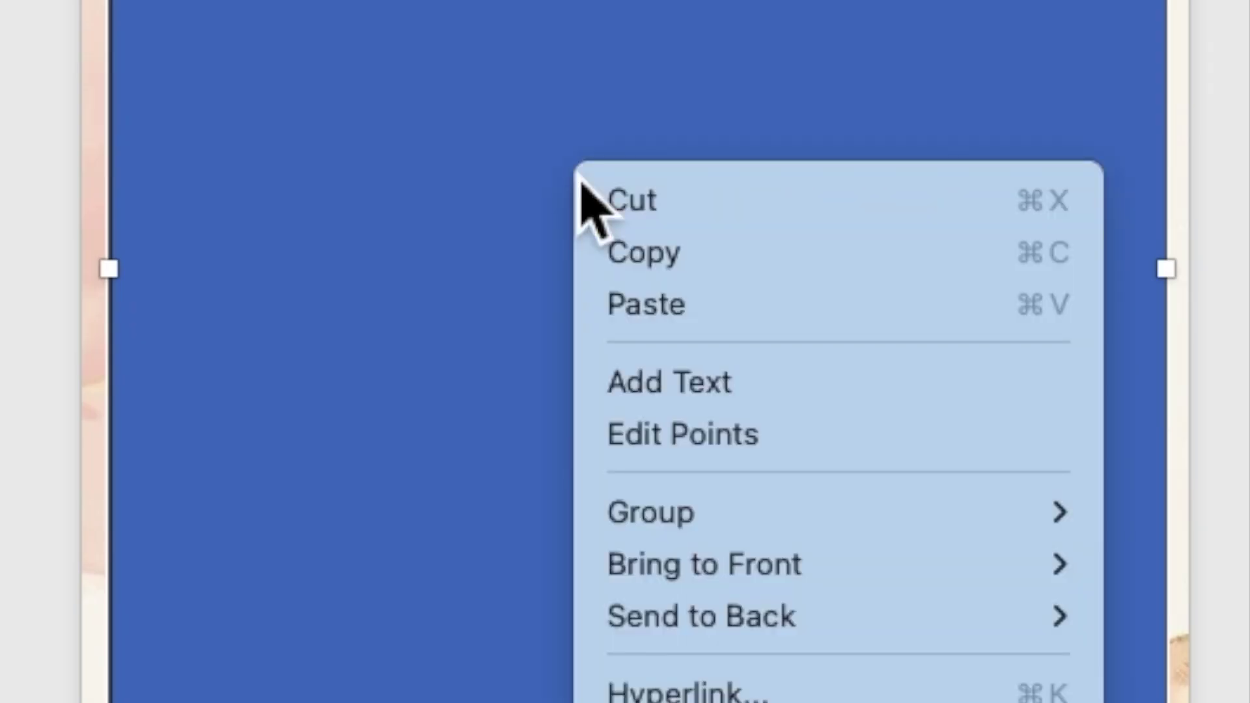
left_click(659, 390)
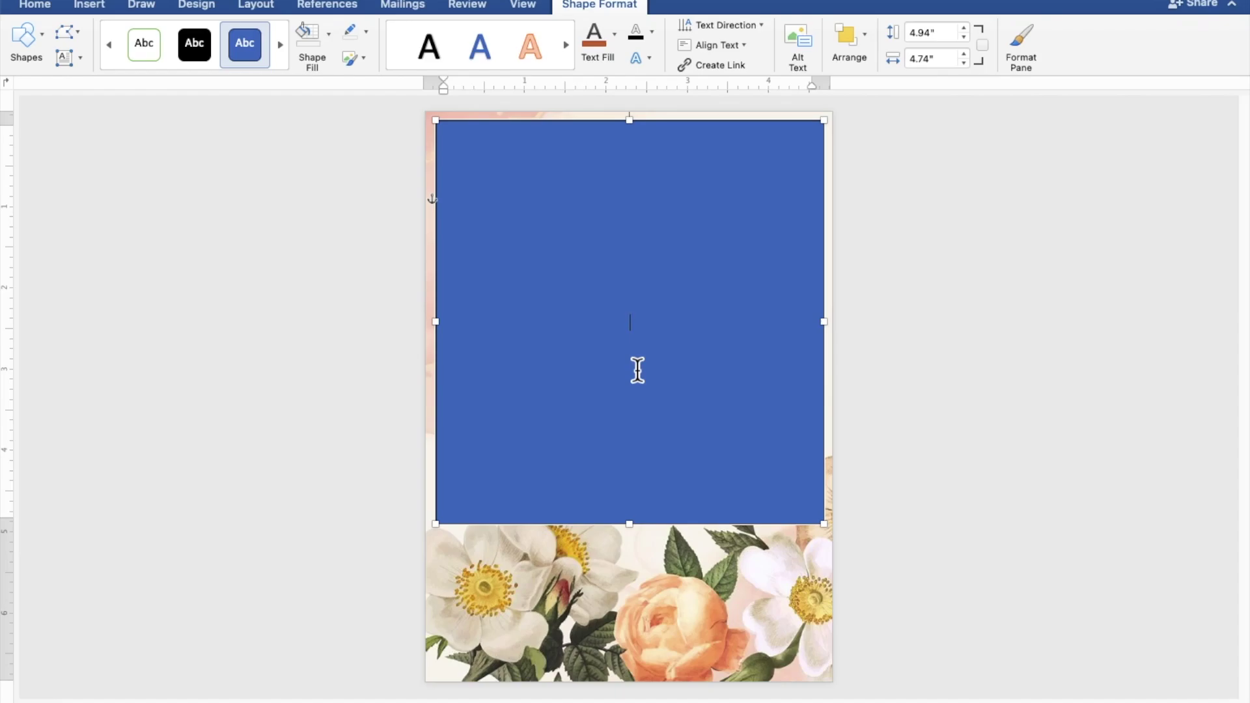
scroll(637, 369, "up", 5)
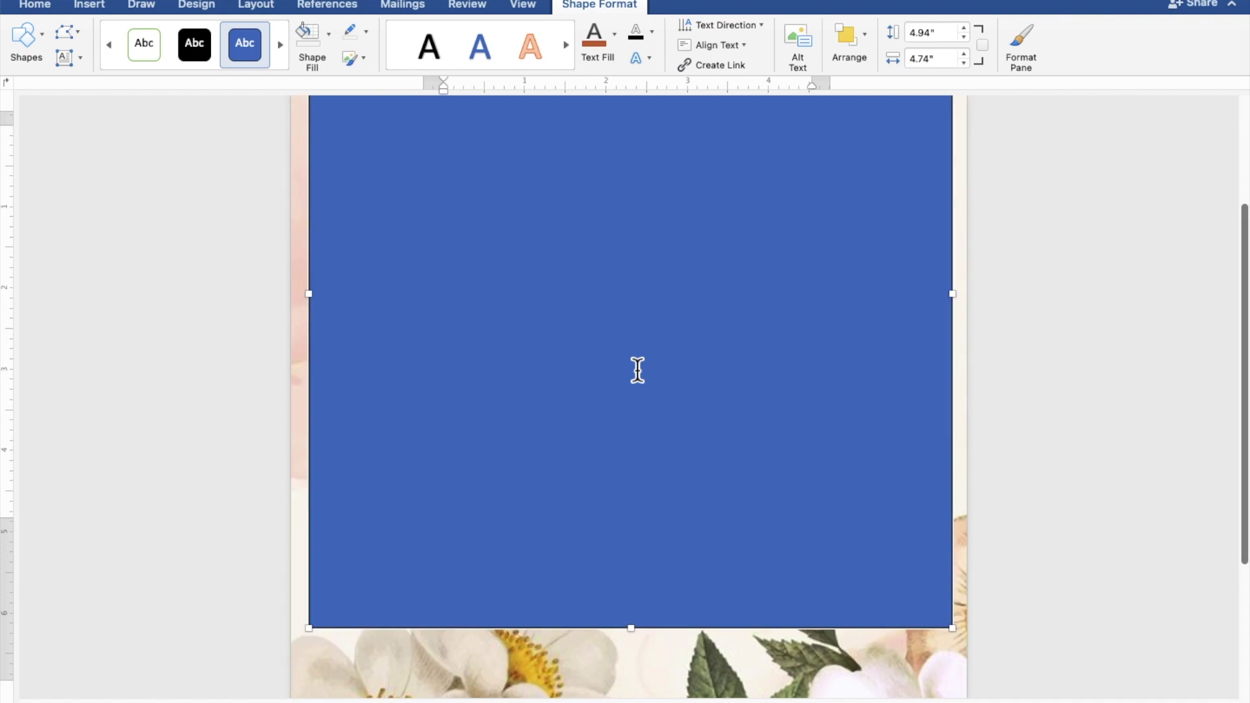
scroll(637, 370, "up", 3)
scroll(637, 370, "up", 2)
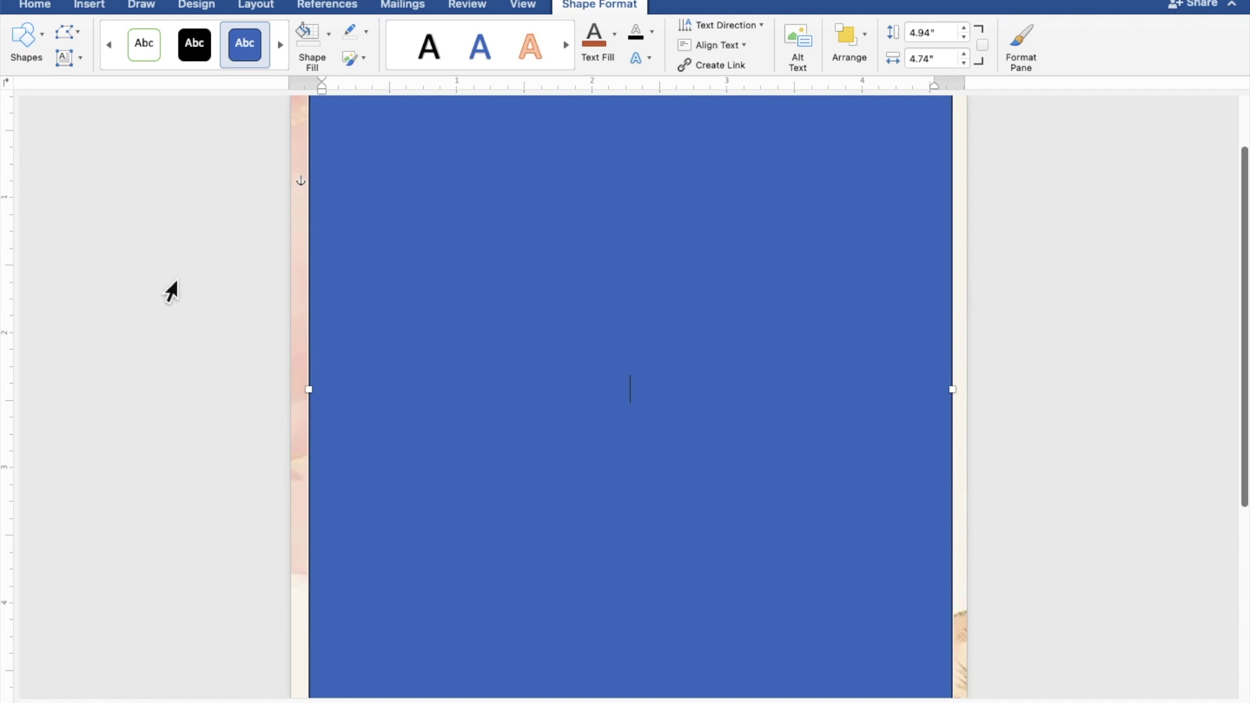
type("TOGETHER ")
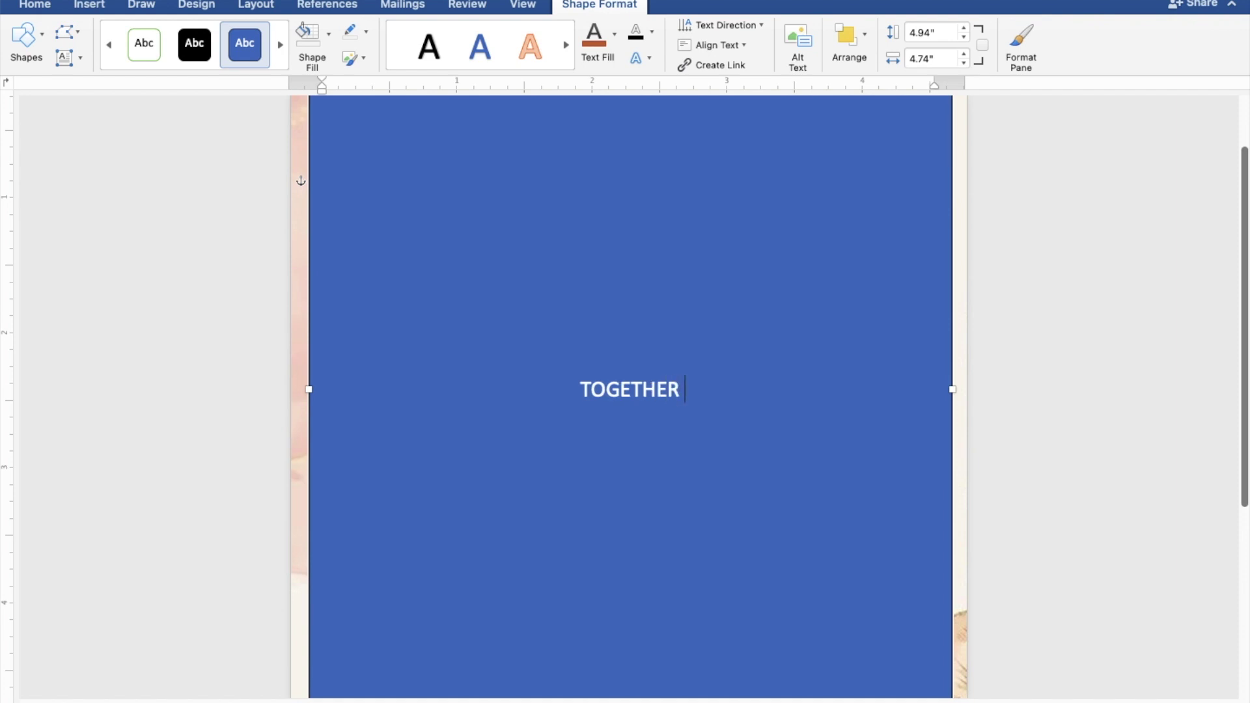
type("WITH")
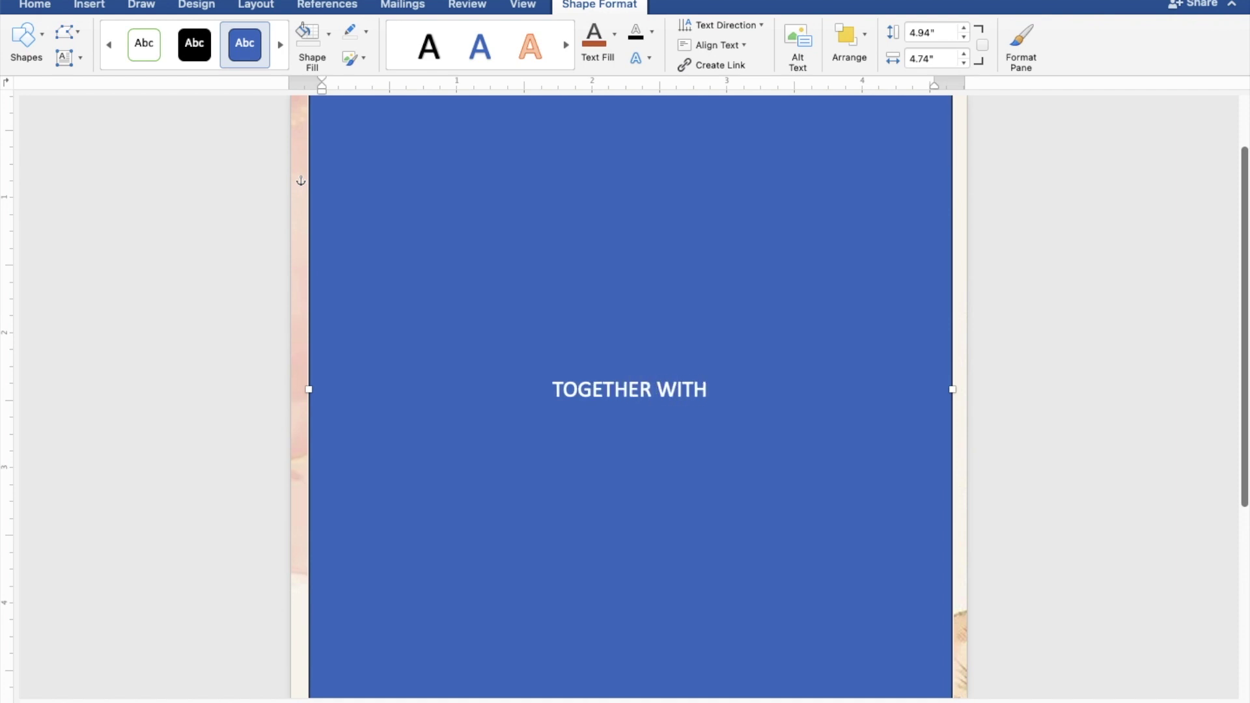
type(" THE")
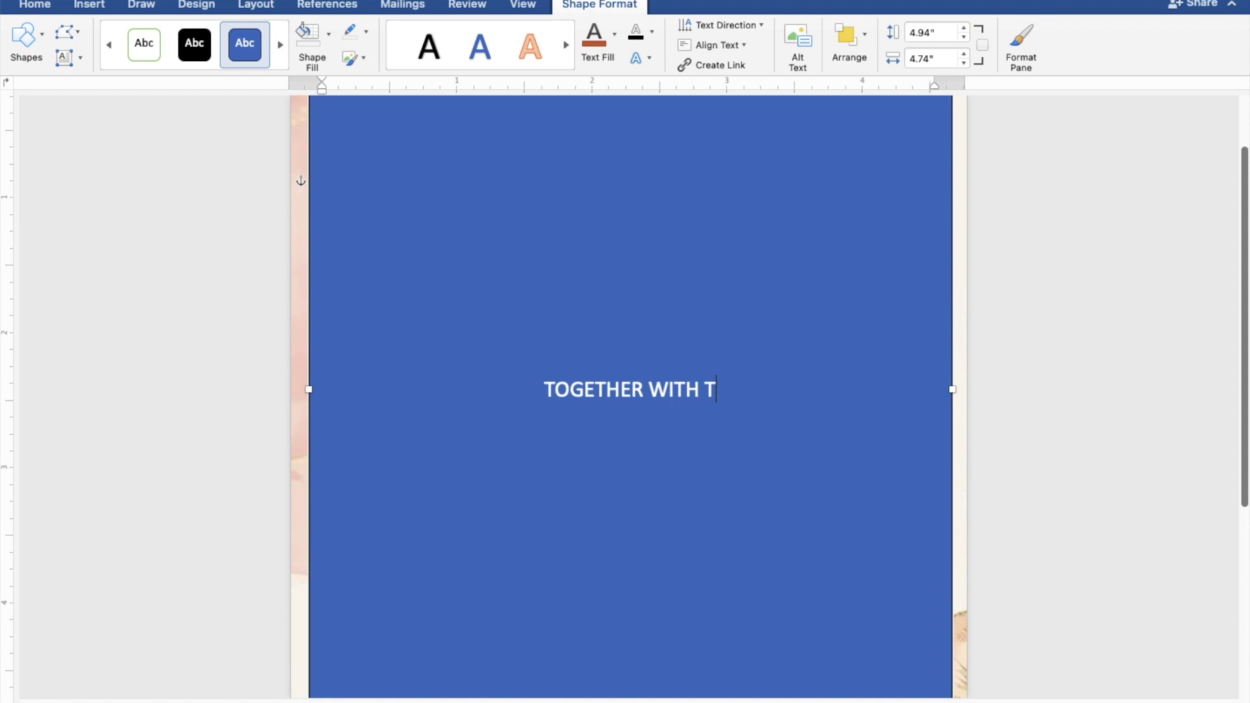
type("I")
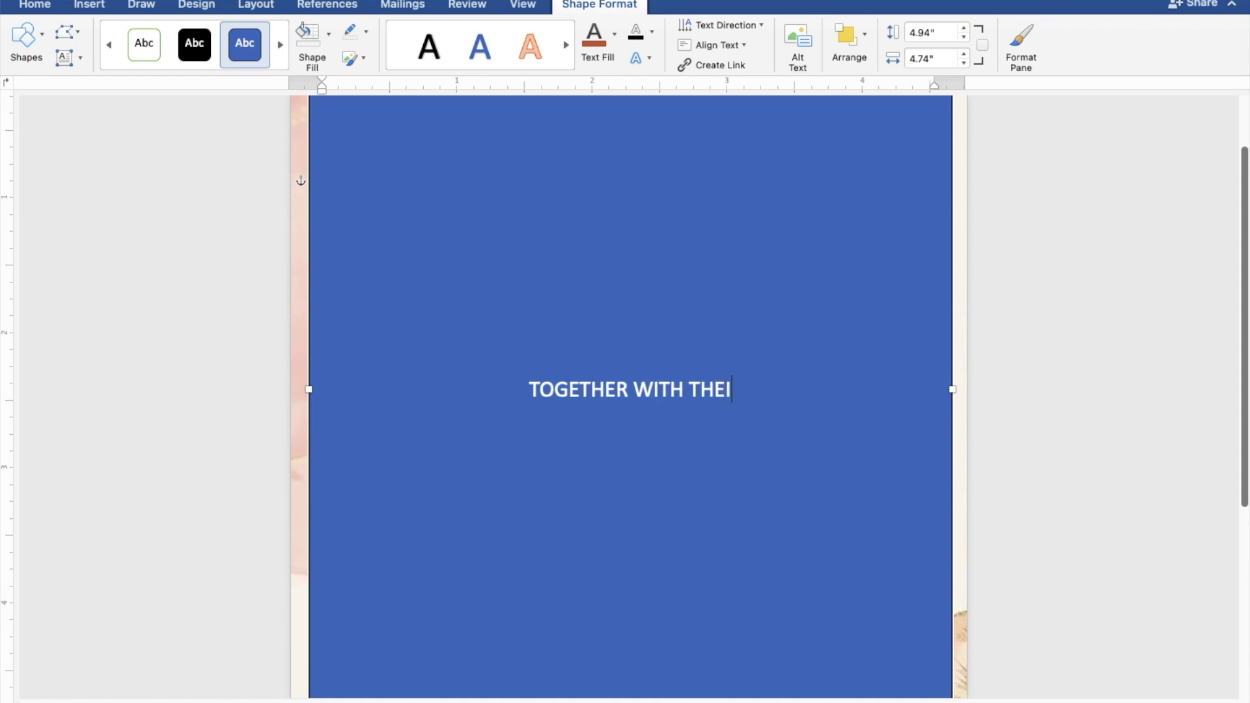
type("R F")
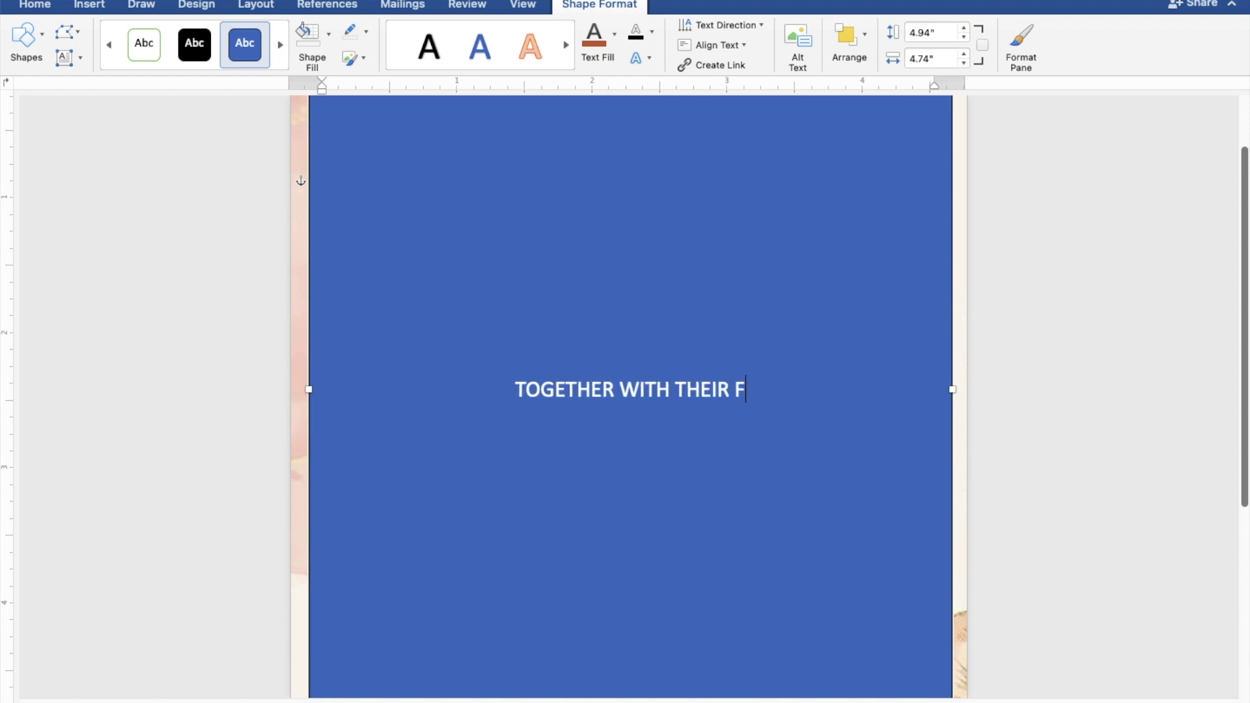
type("AM")
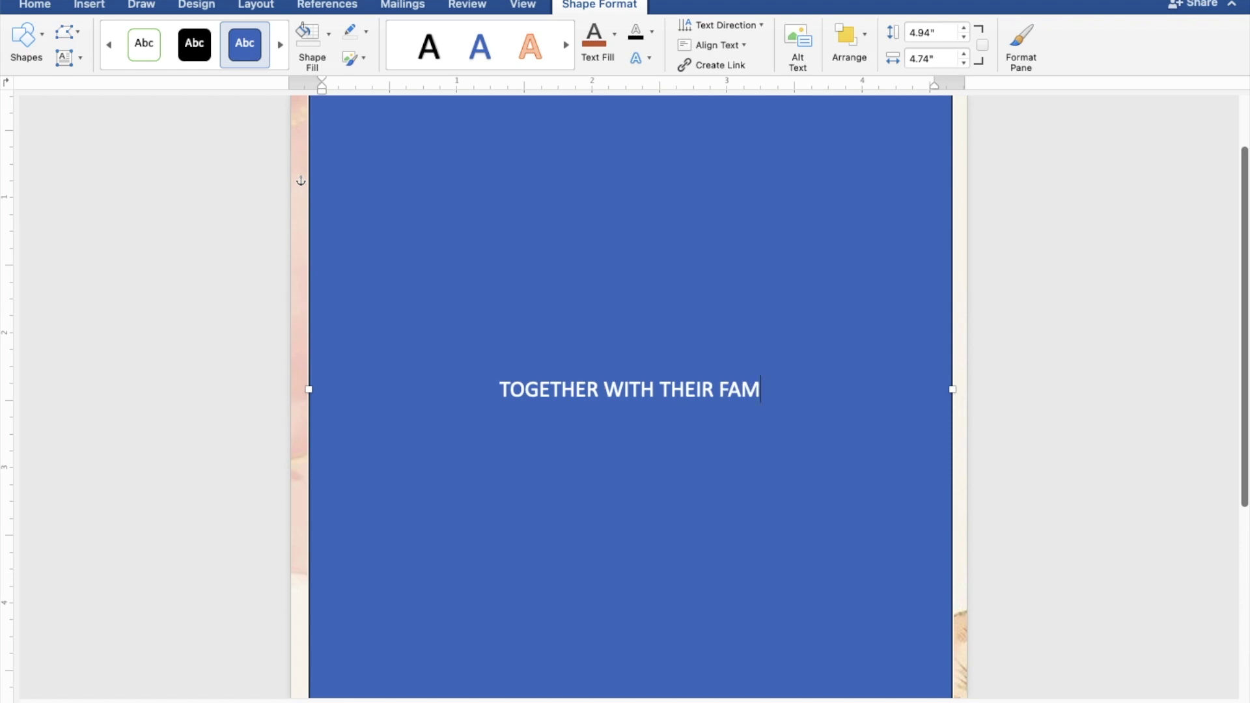
type("ILIES")
key("Return")
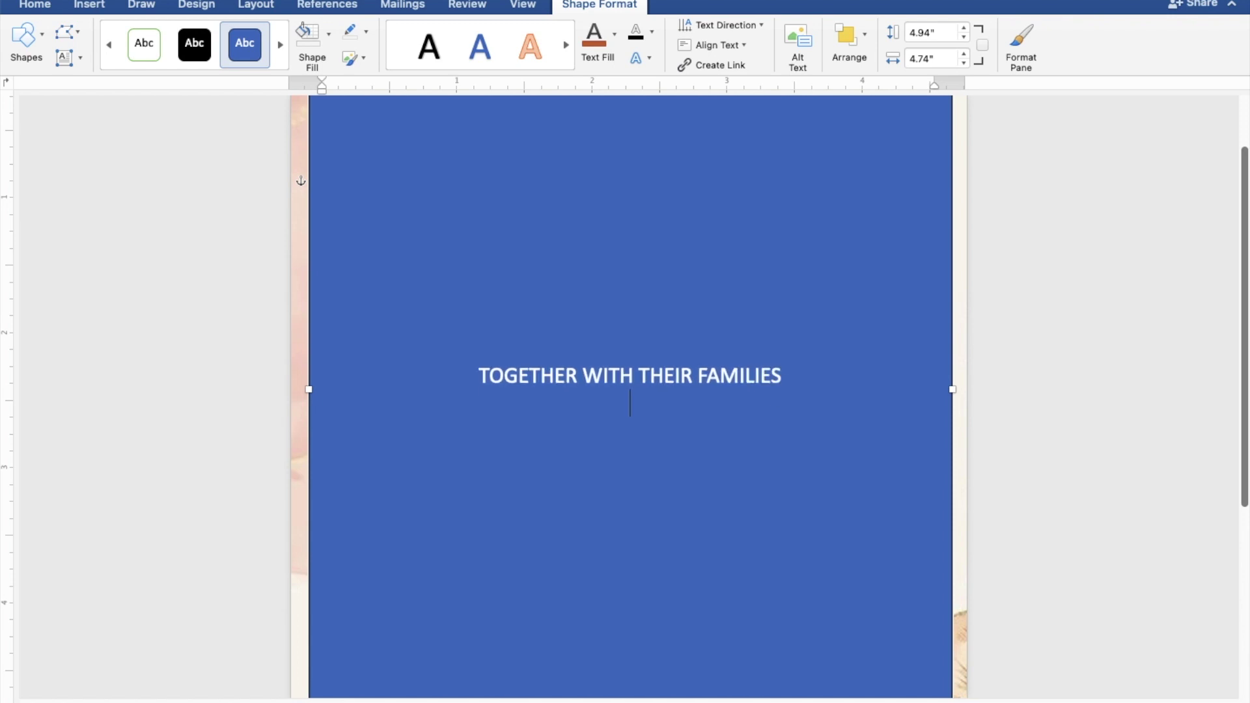
key("Return")
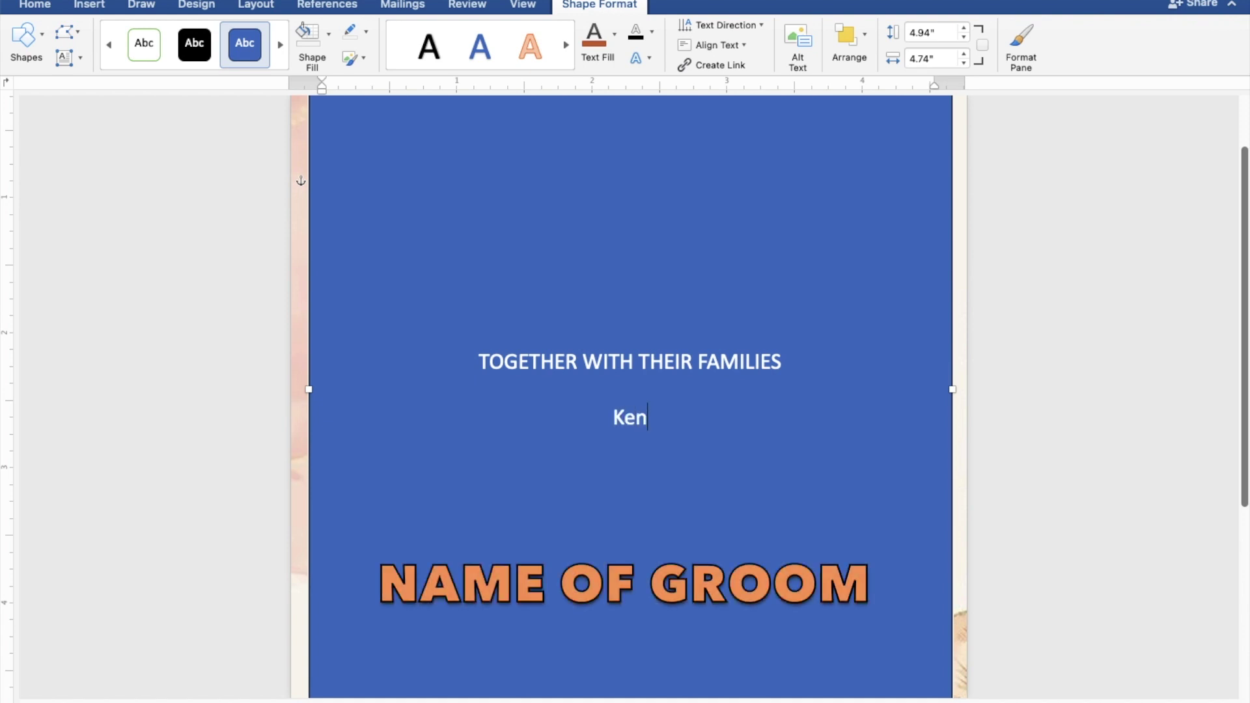
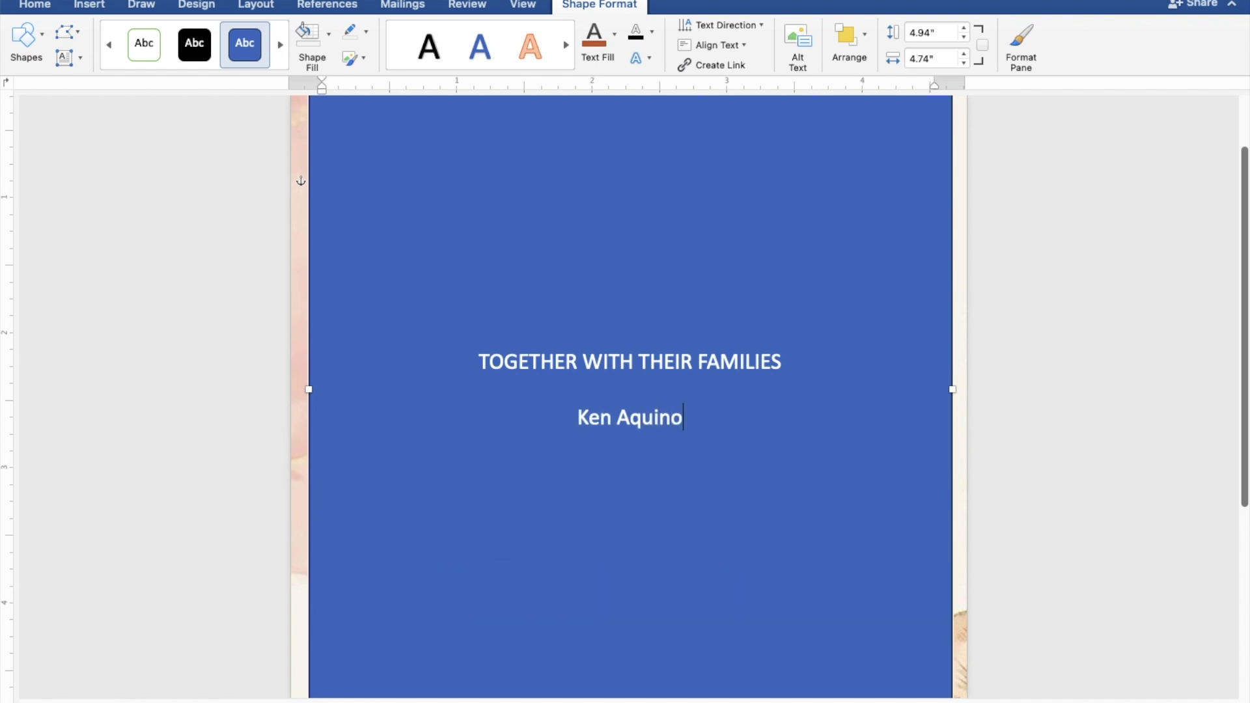
Step: Type the groom's name, 'AND', and the bride's name on separate lines
key("Return")
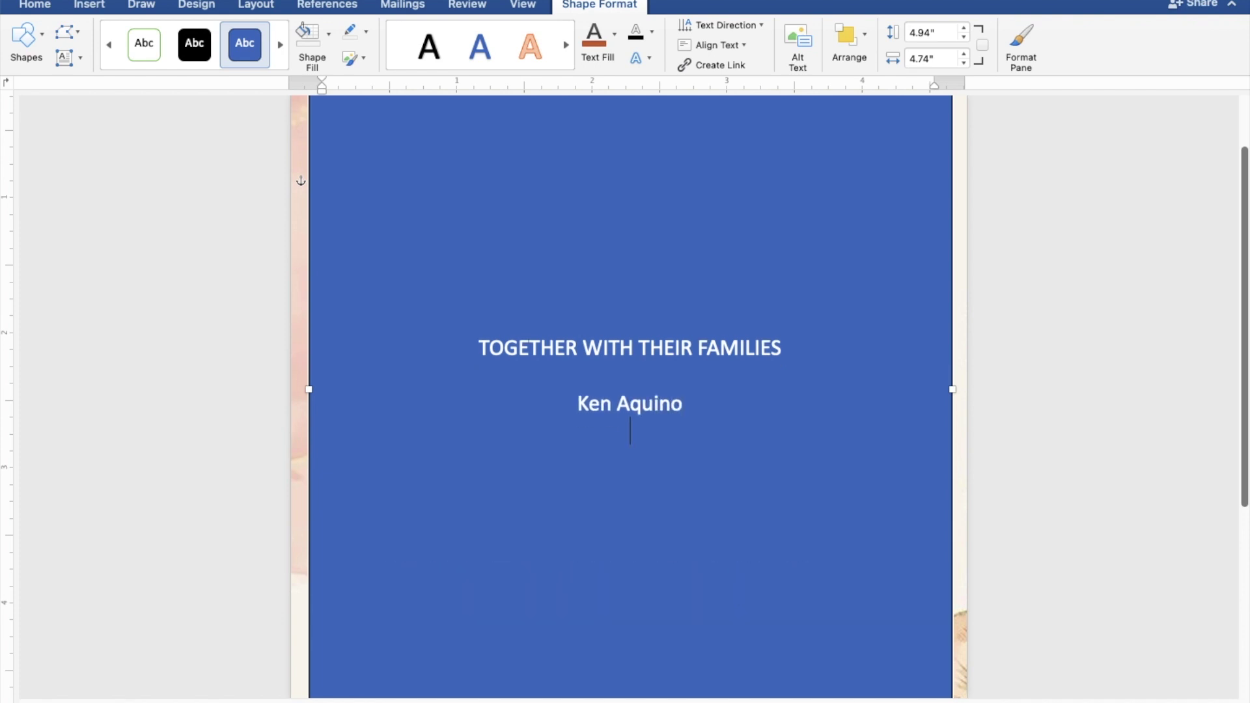
type("AND")
key("Return")
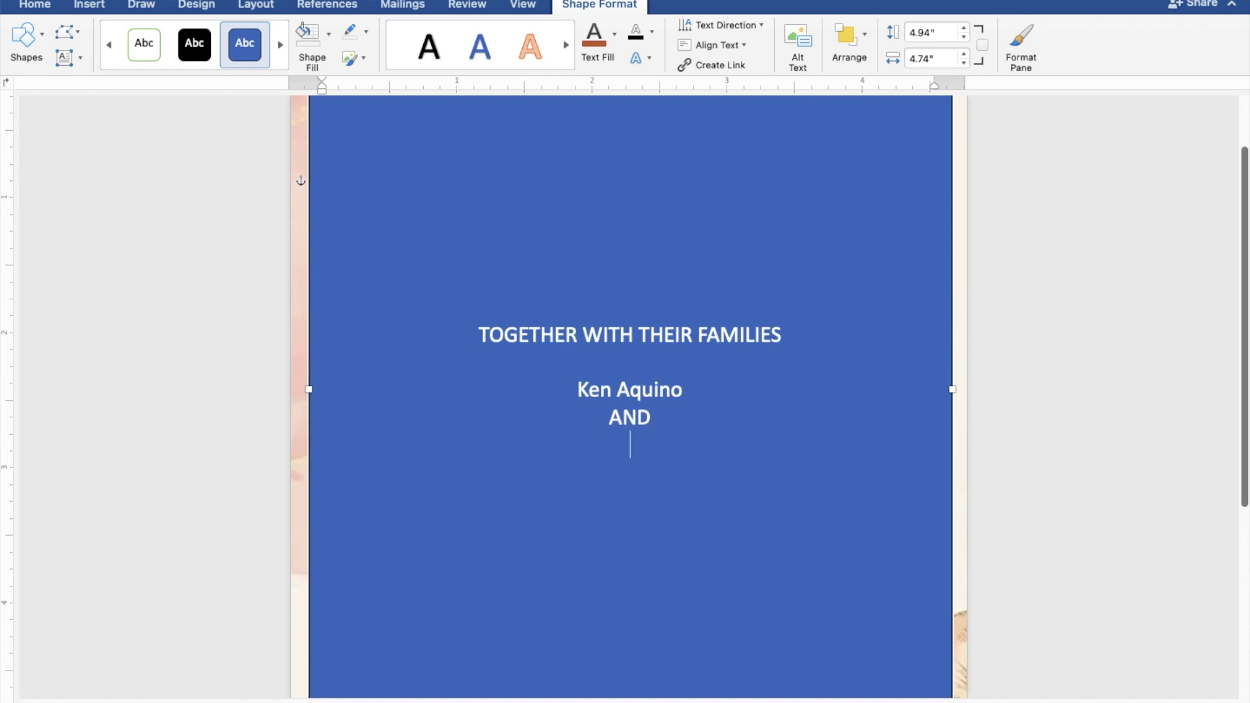
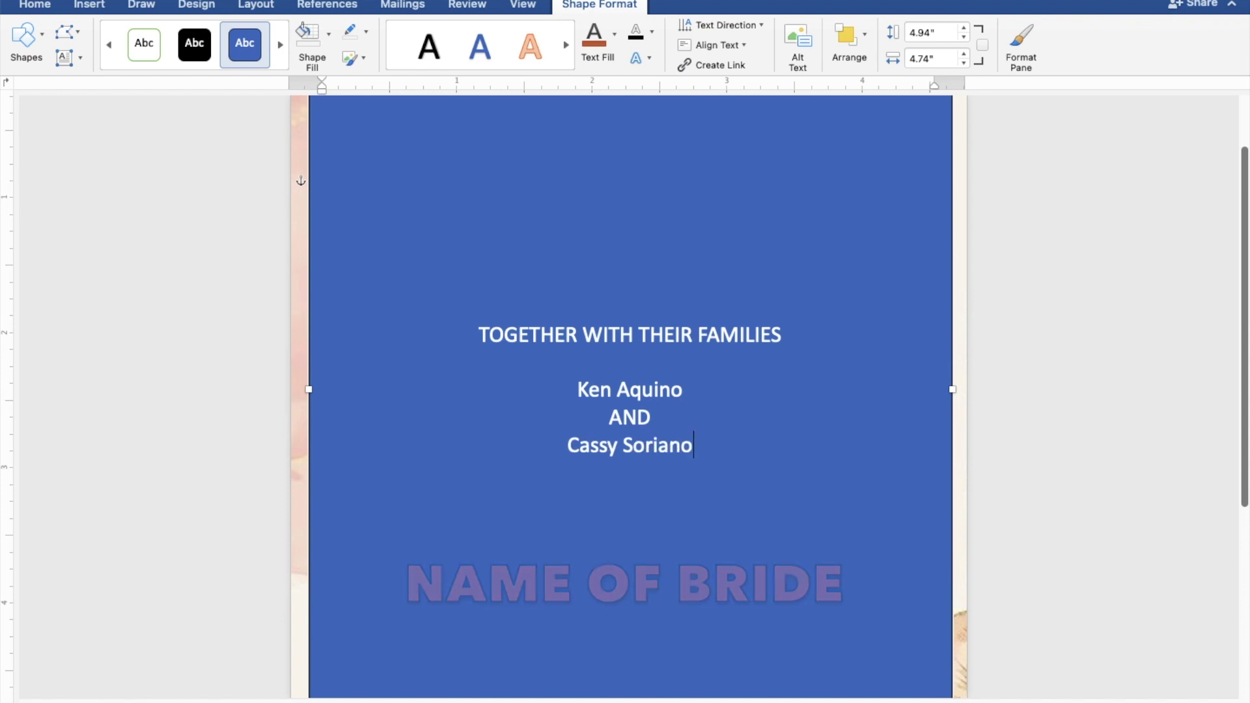
key("Return")
key("Return")
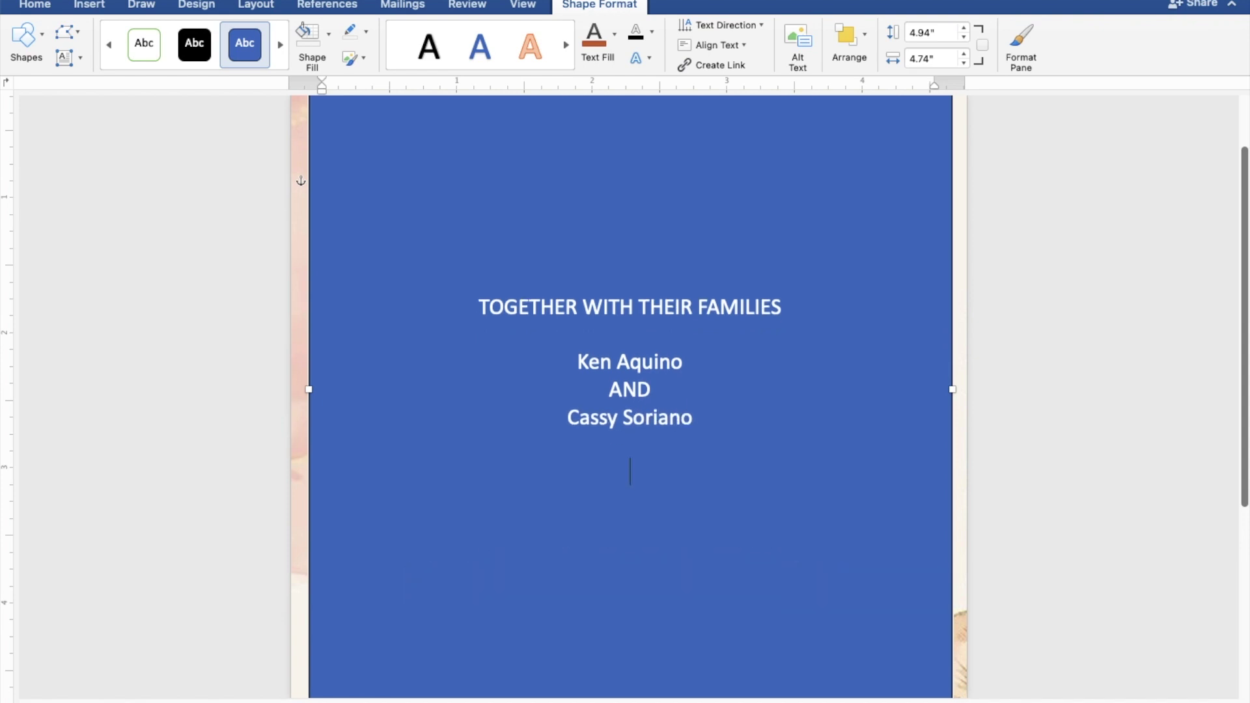
Step: Add 'REQUEST THE PLEASURE OF YOUR PRESENCE' and 'AS THEY JOYFULLY UNITE IN MARRIAGE' lines
type("REQUEST THE PLE")
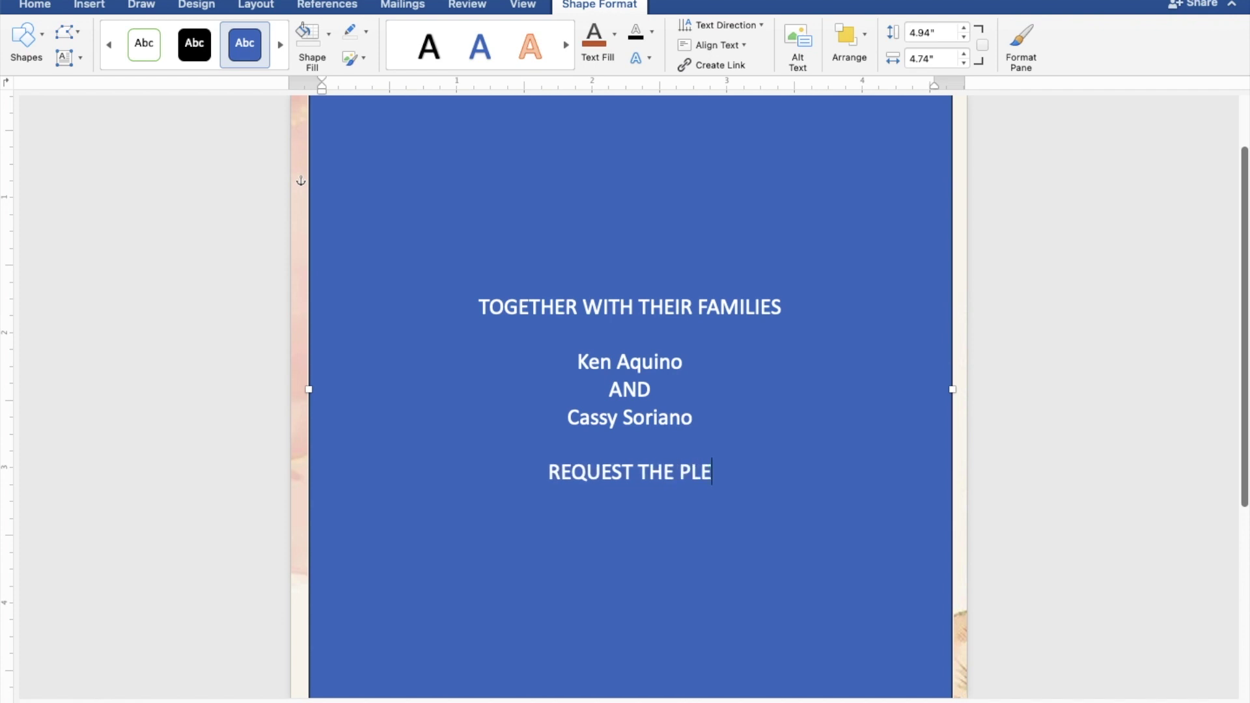
type("ASU")
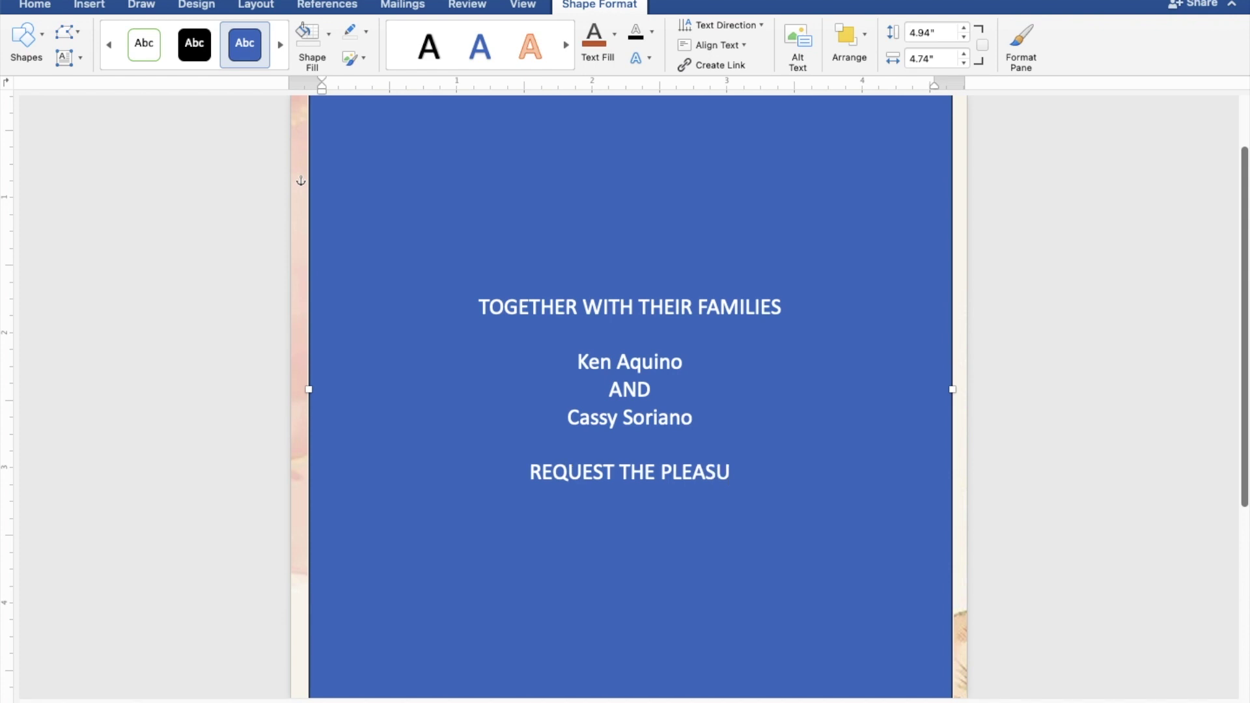
type("RE ")
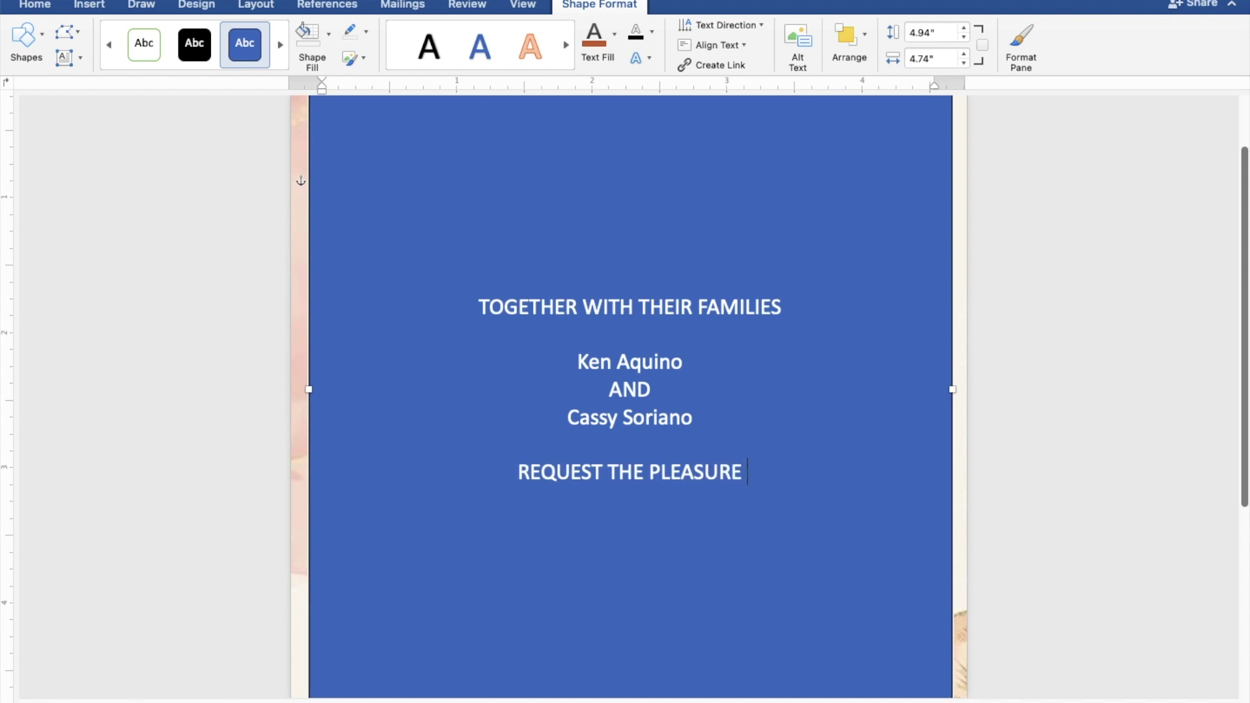
type("OF ")
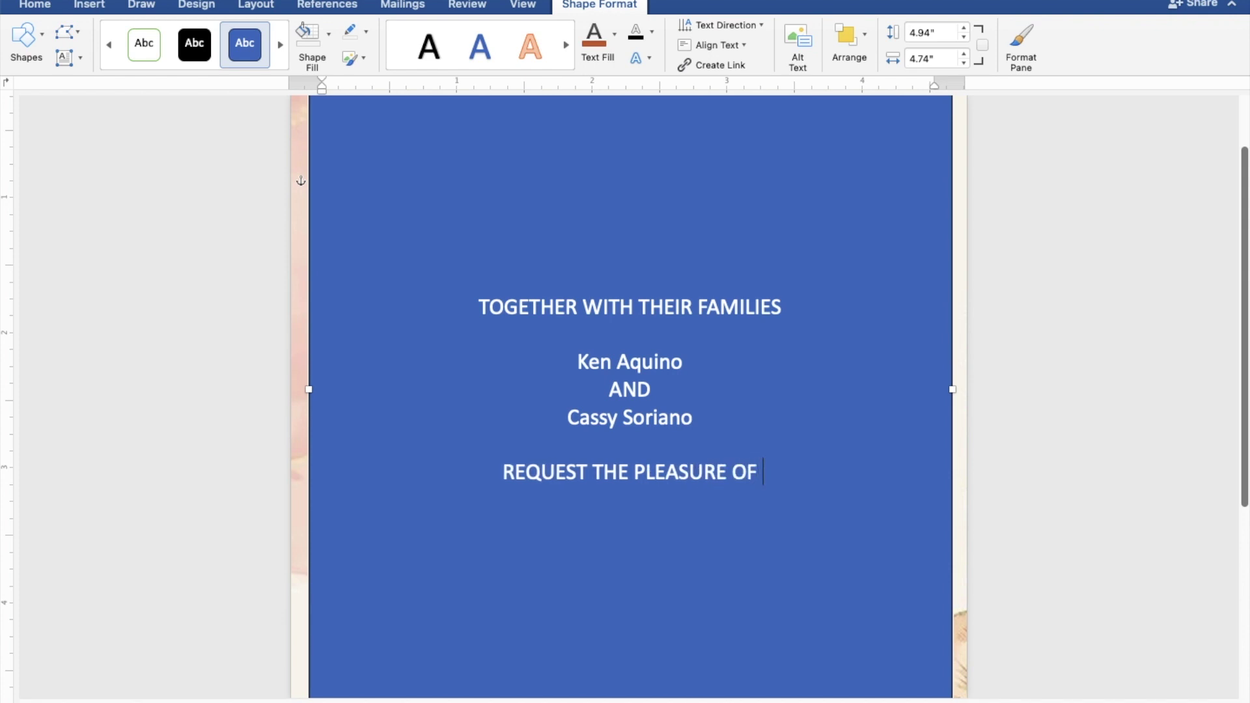
type("YOU")
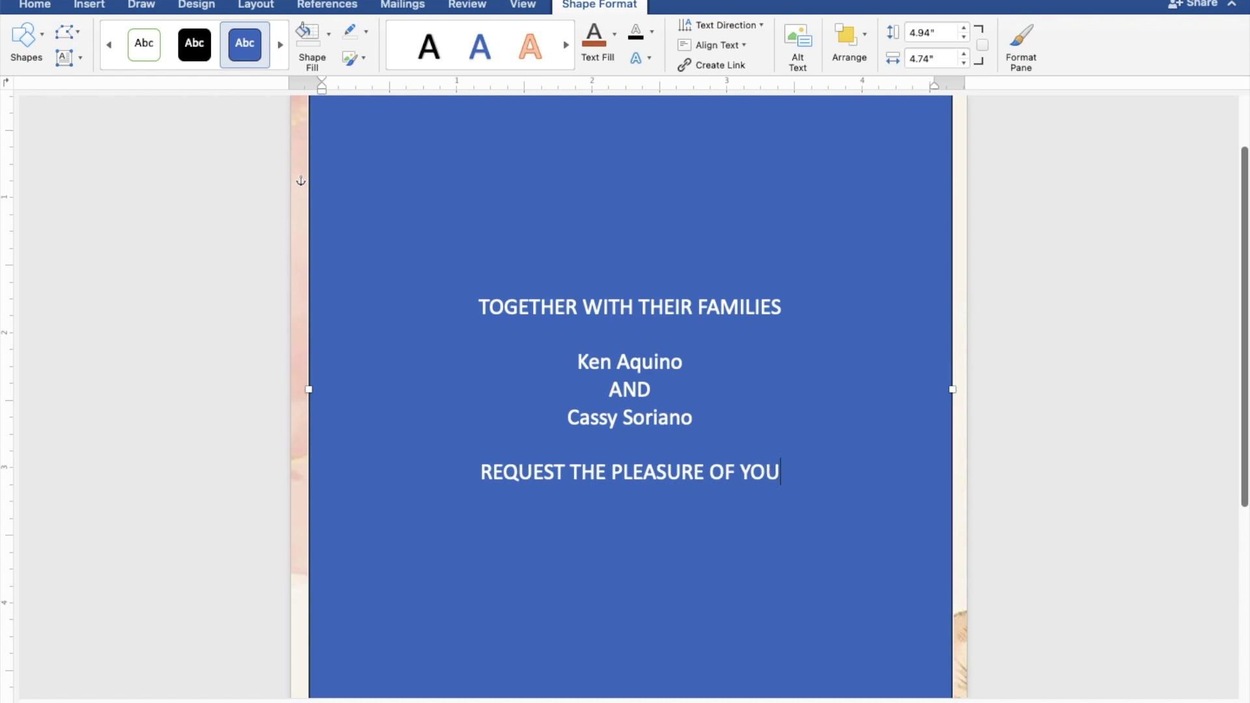
type("R PRESE")
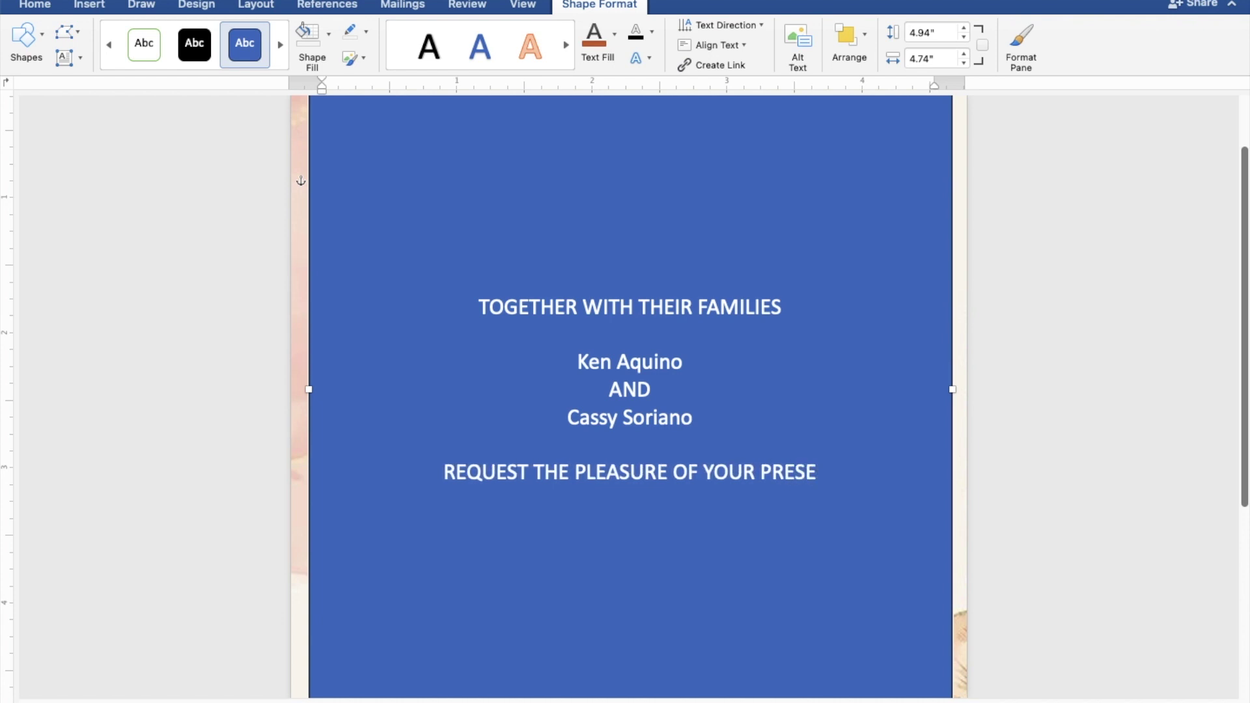
type("NCE")
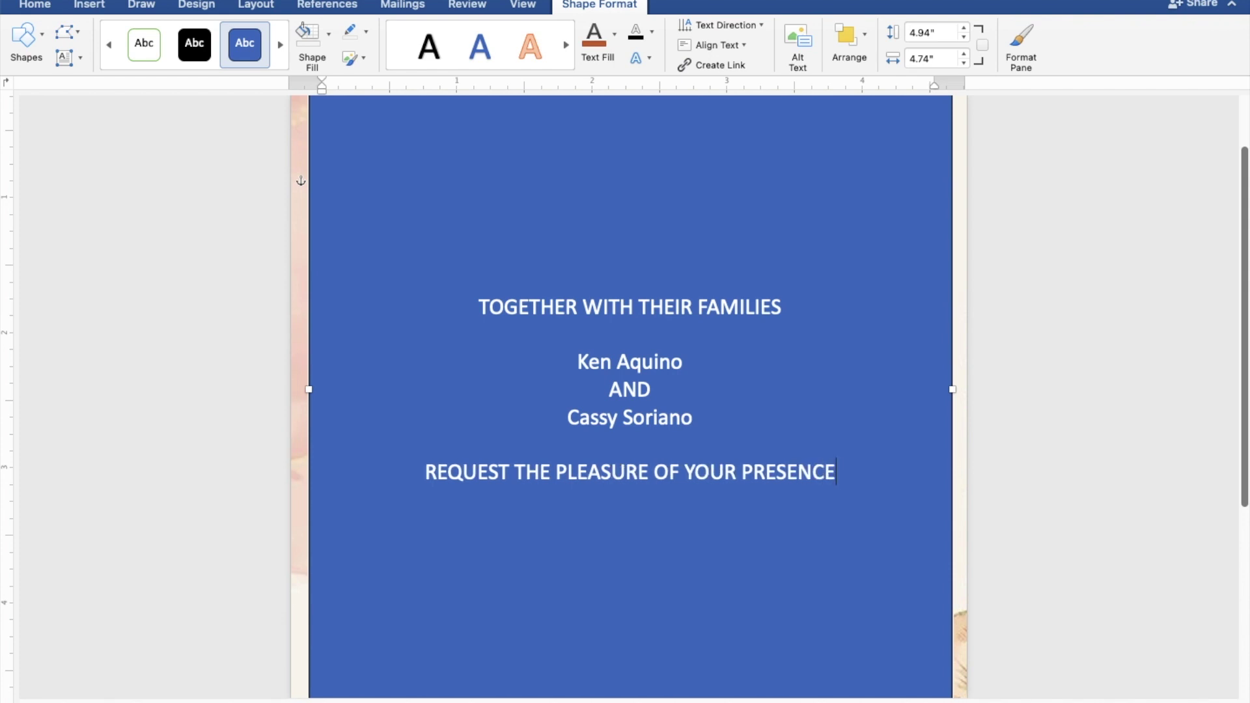
key("Return")
type("A")
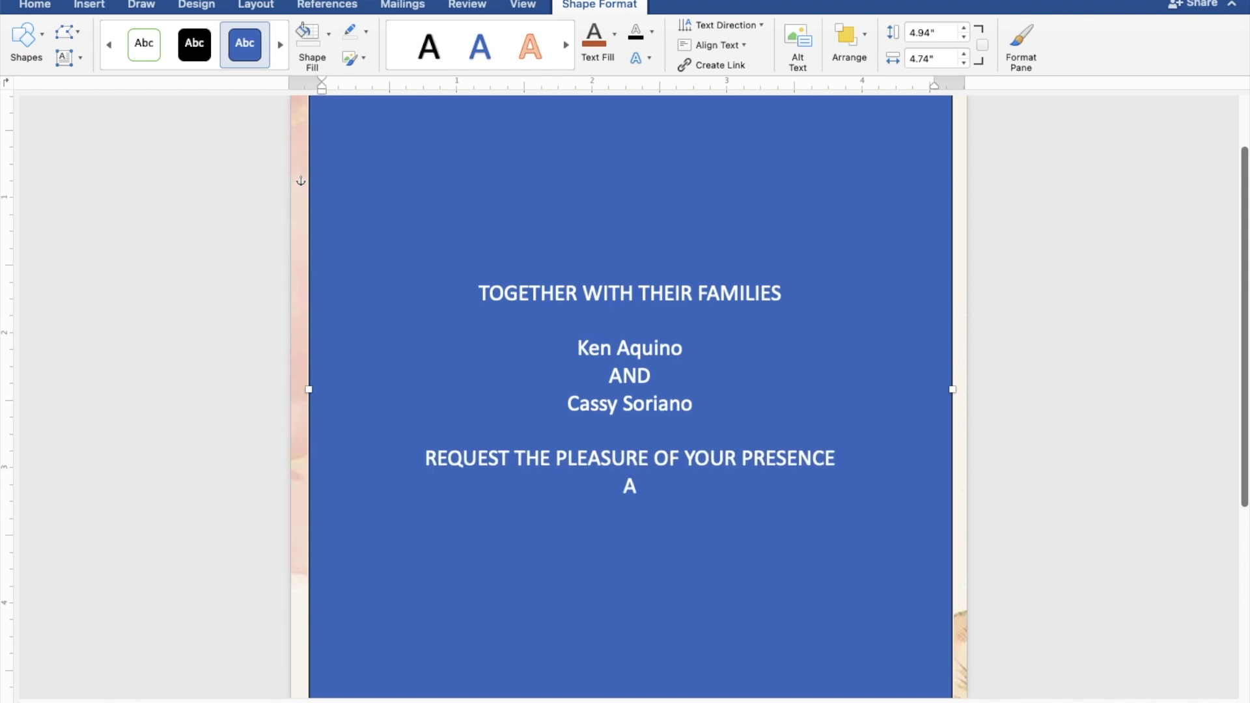
type("S THEY ")
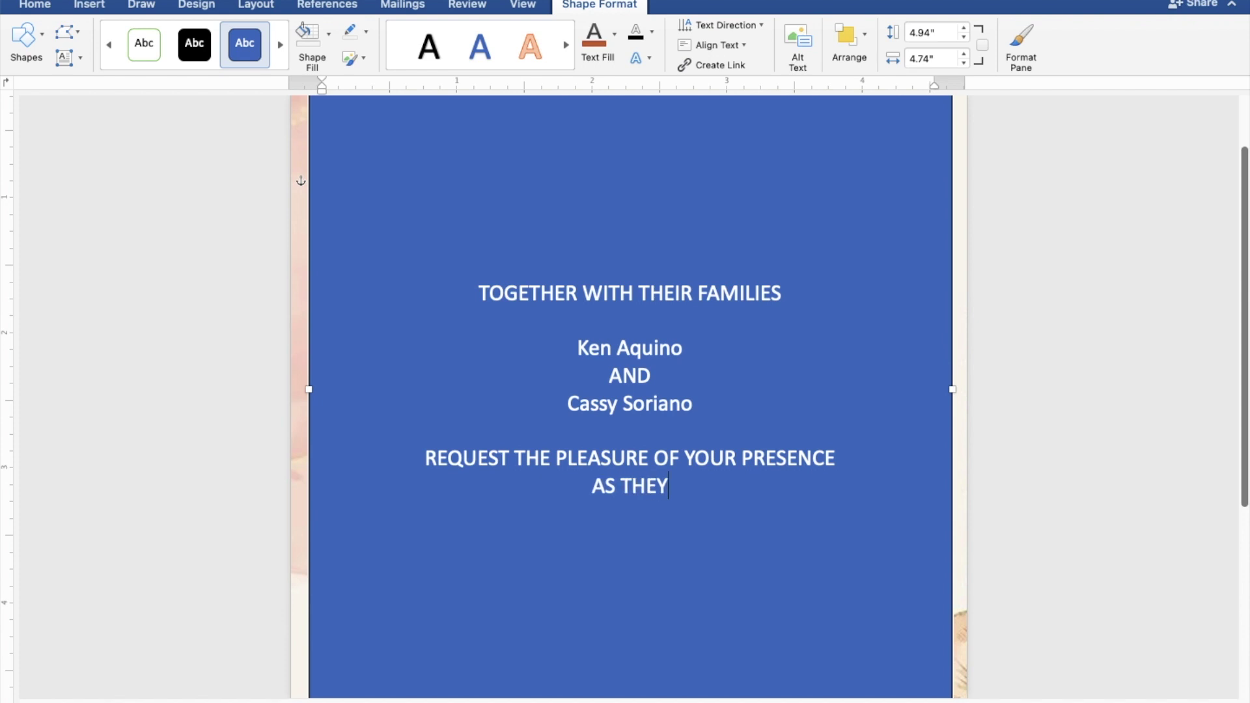
type("JO")
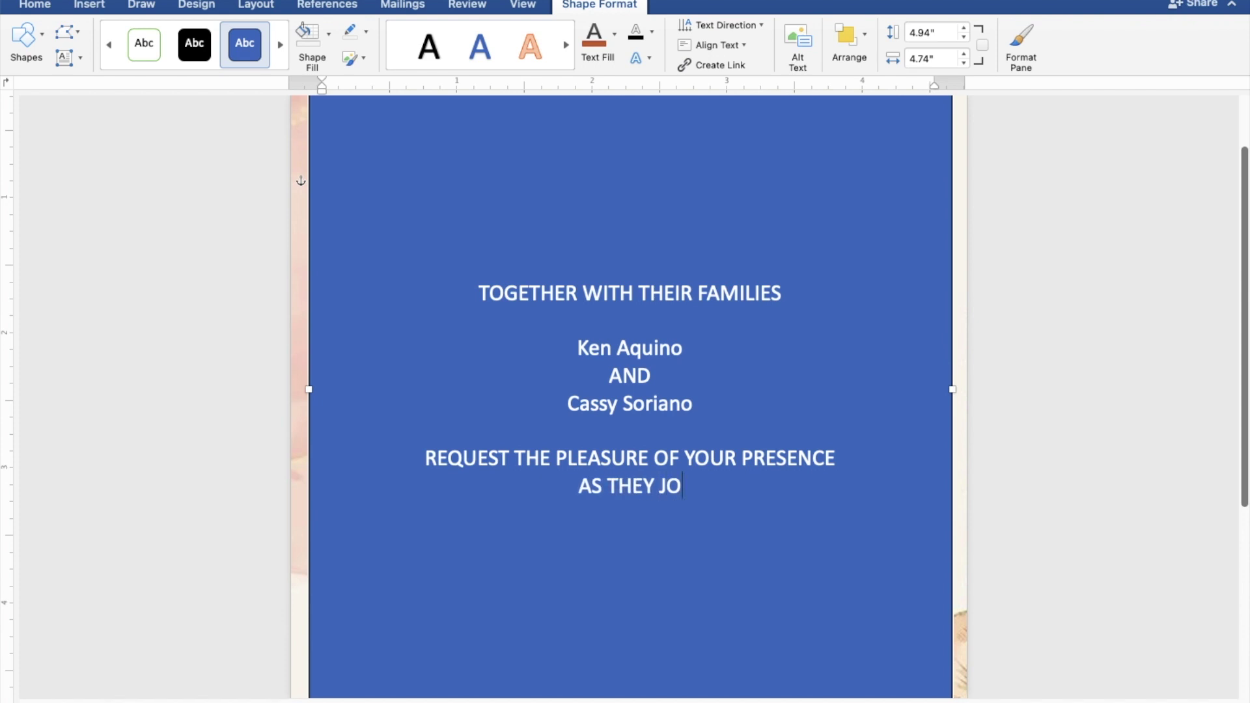
type("YFU")
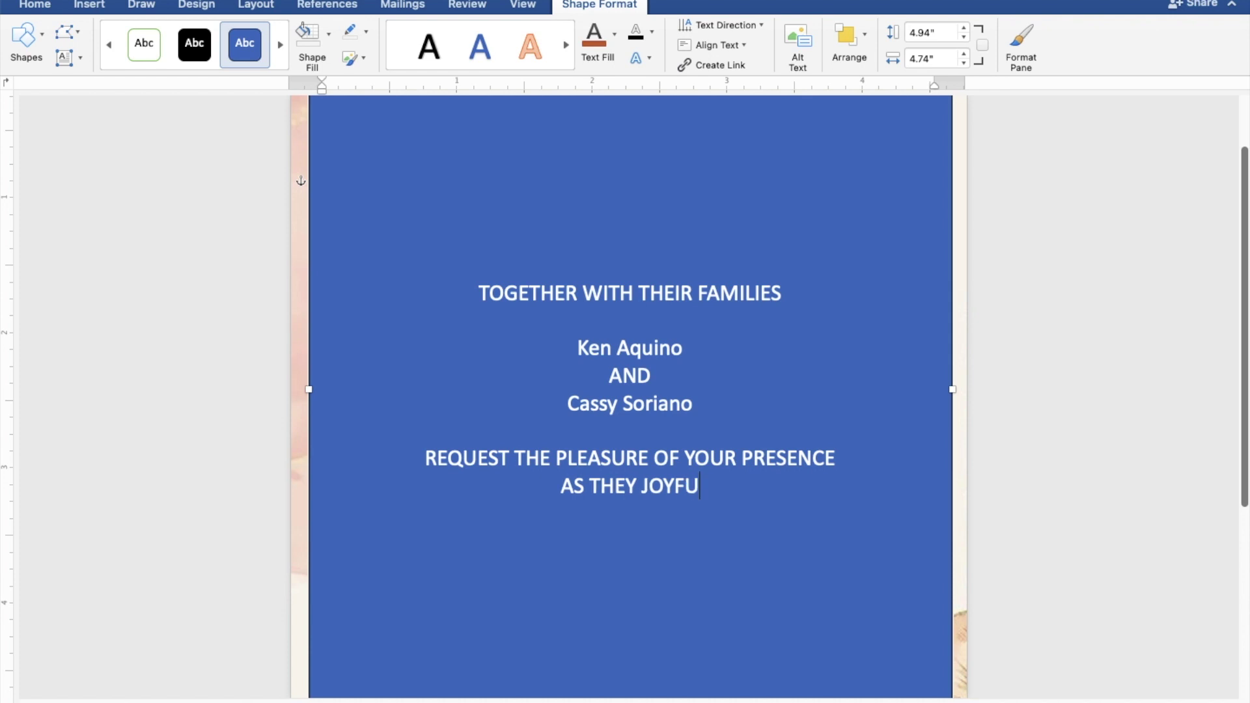
type("LLY")
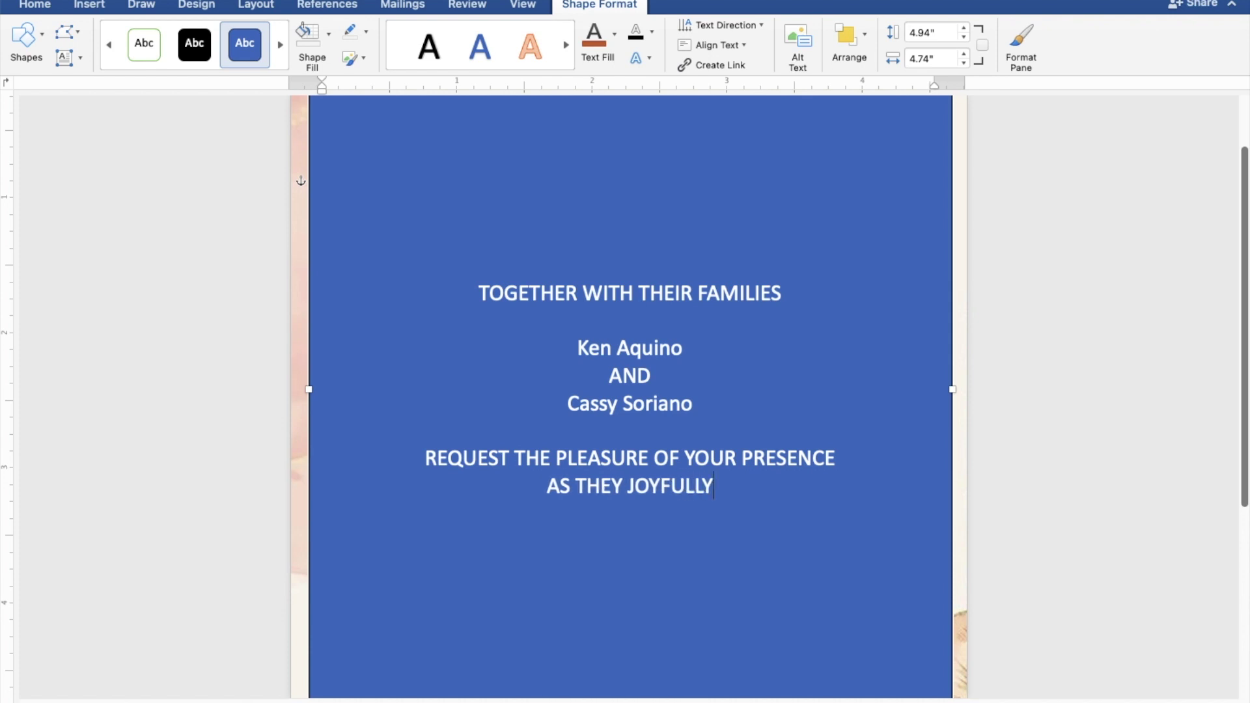
type(" UNITE ")
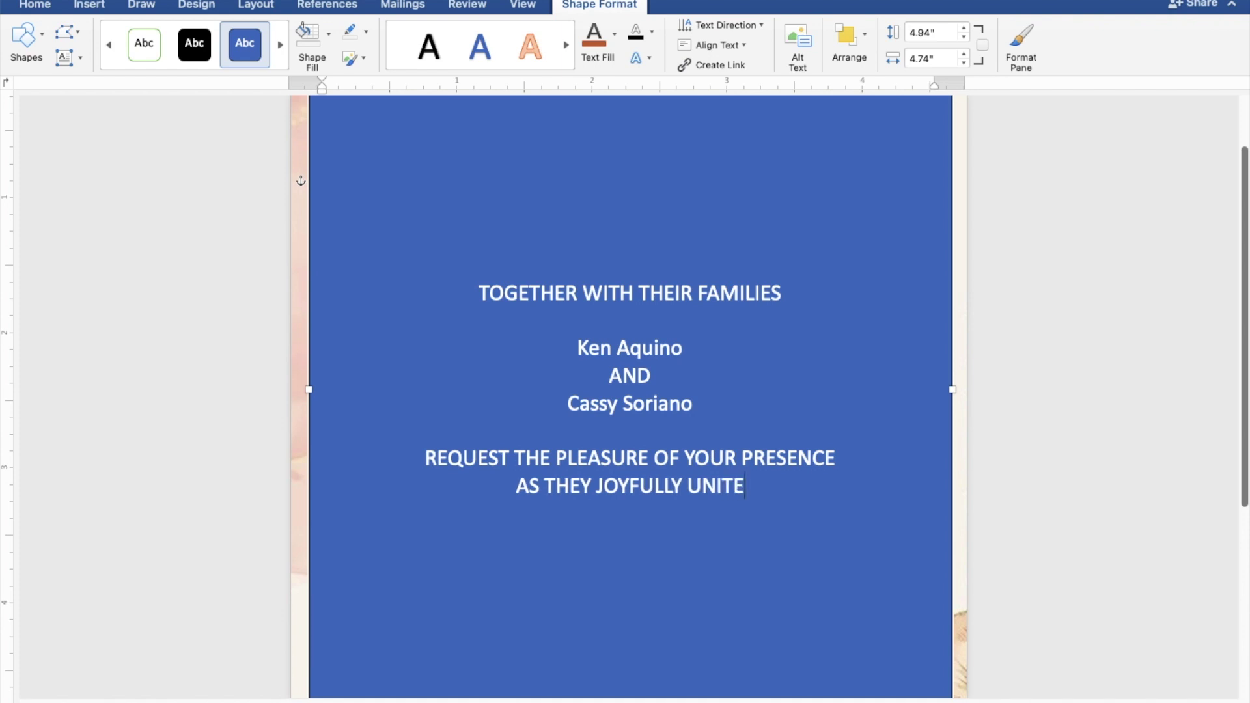
type("IN")
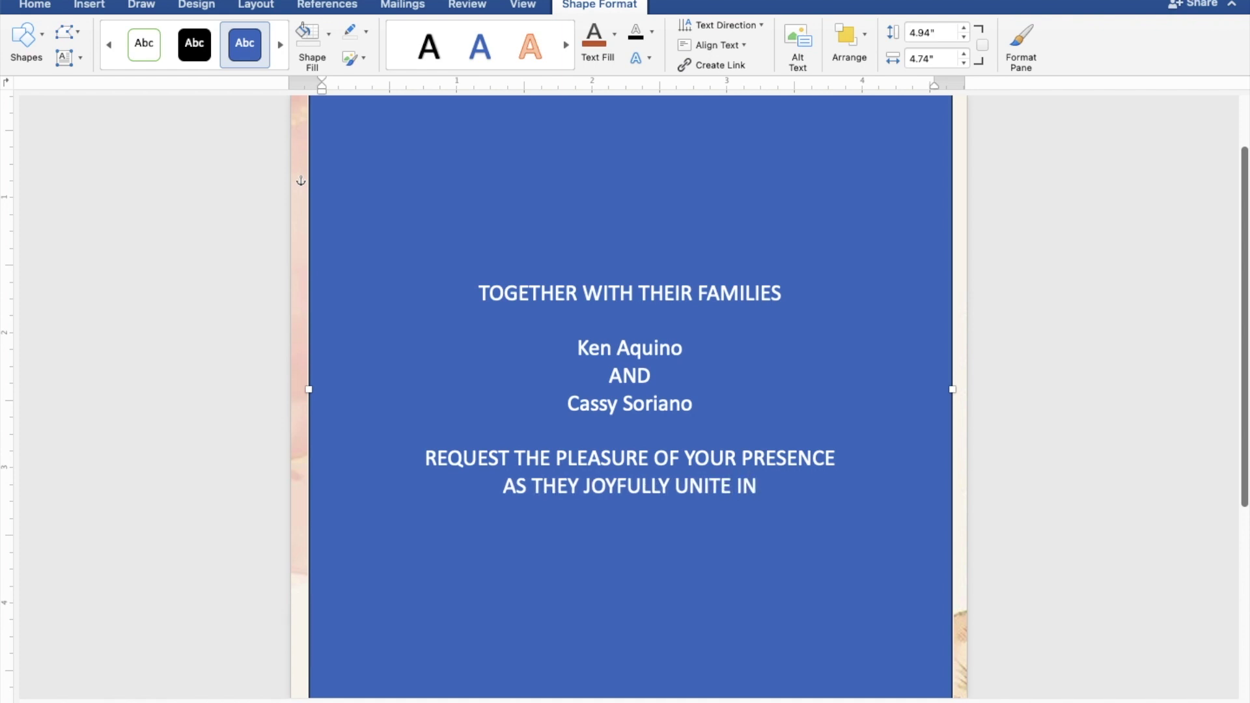
type(" MARRIAGE")
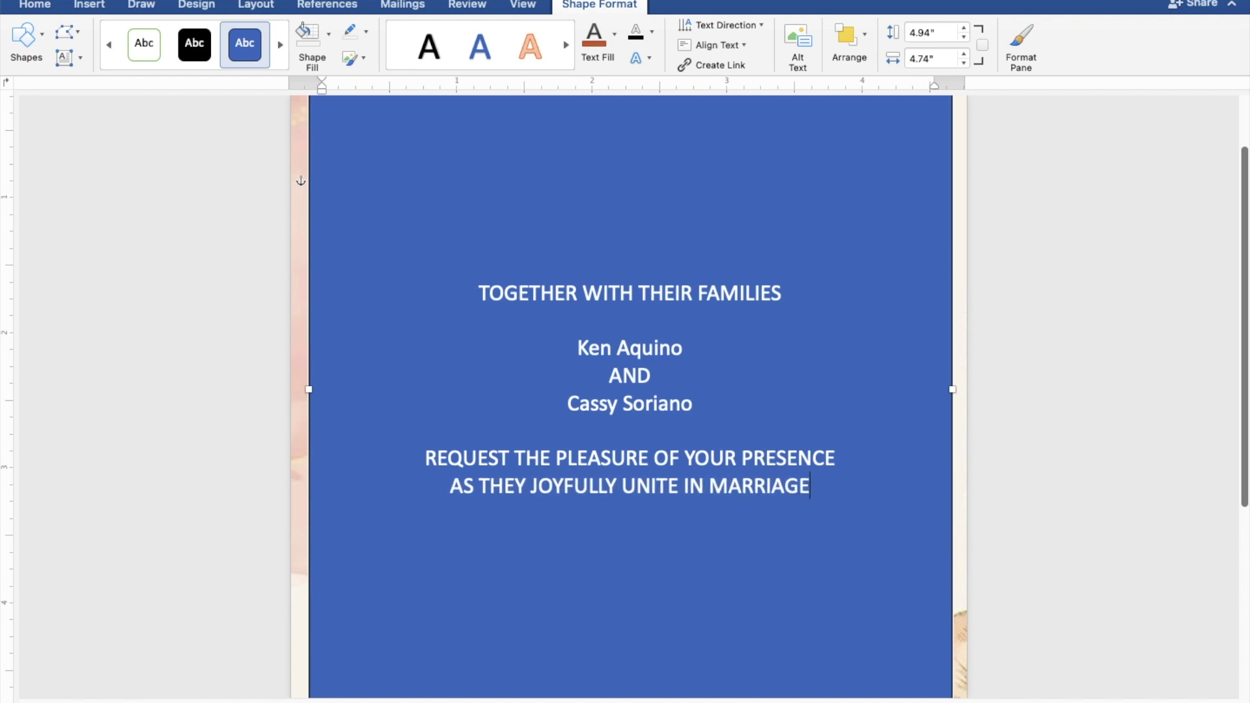
key("Return")
key("Return")
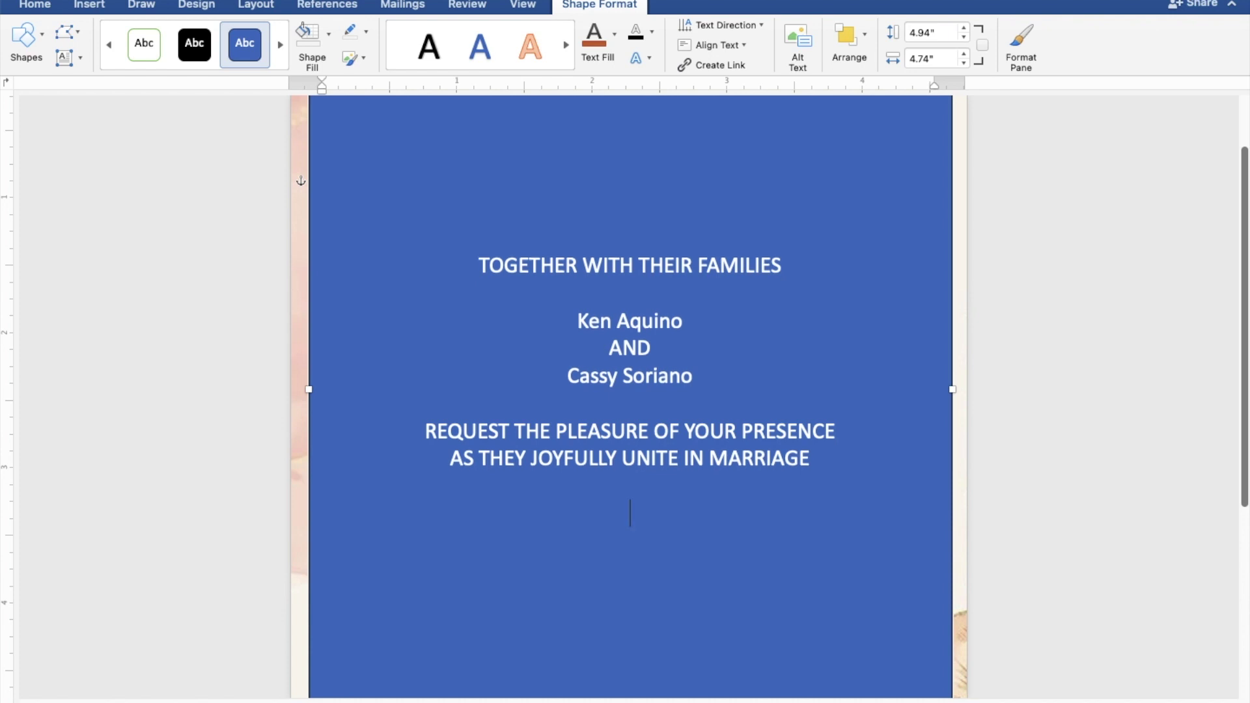
Step: Add the lines 'SATURDAY', 'SEPTEMBER 30, 2023' and '10:00 IN THE MORNING'
type("S")
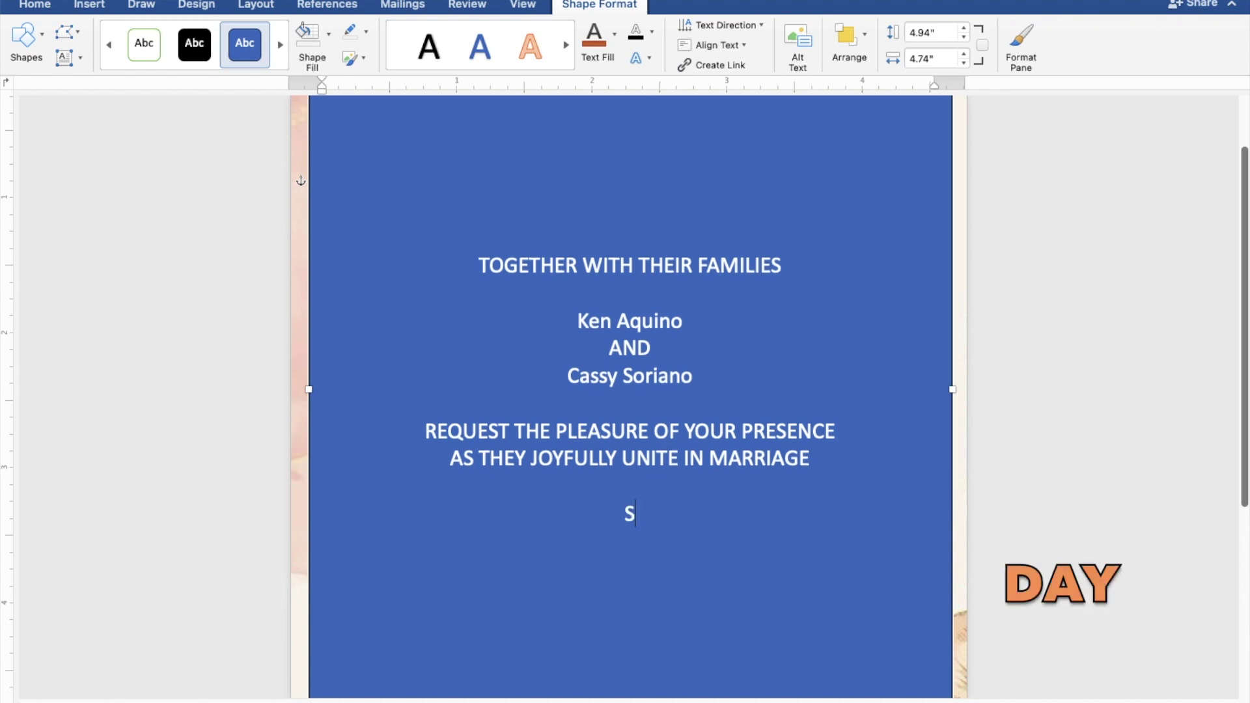
type("ATU")
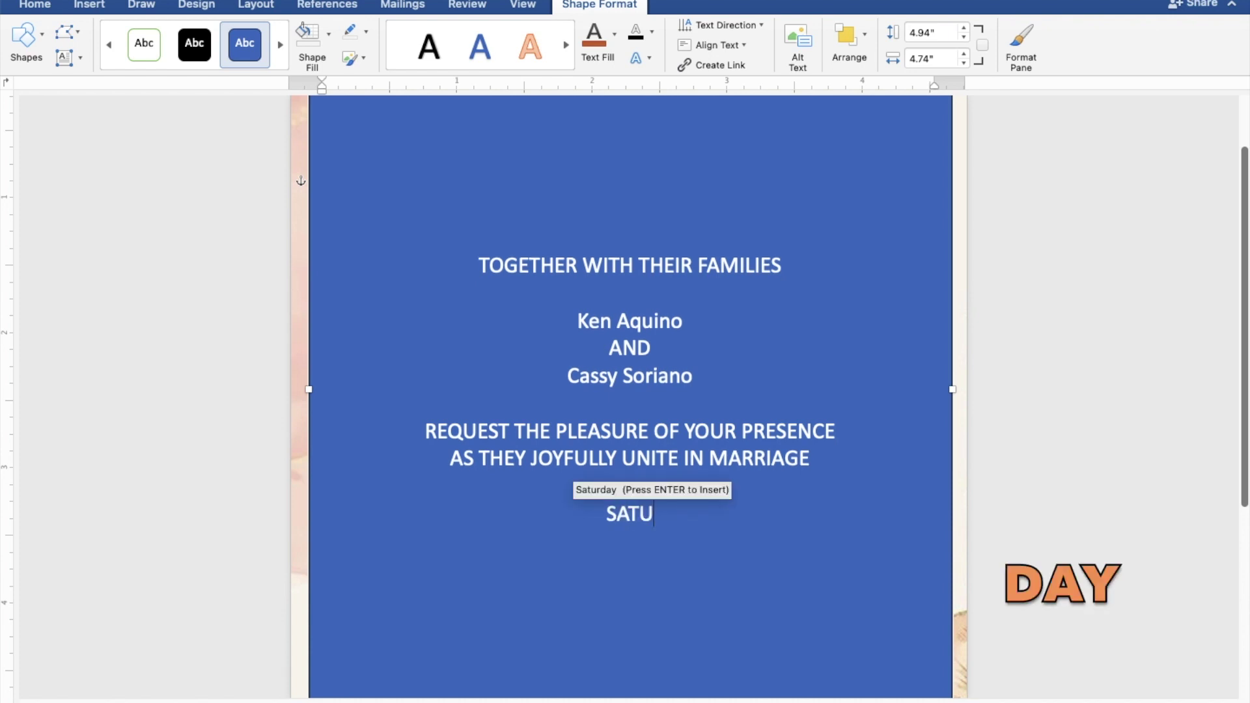
type("RDAY")
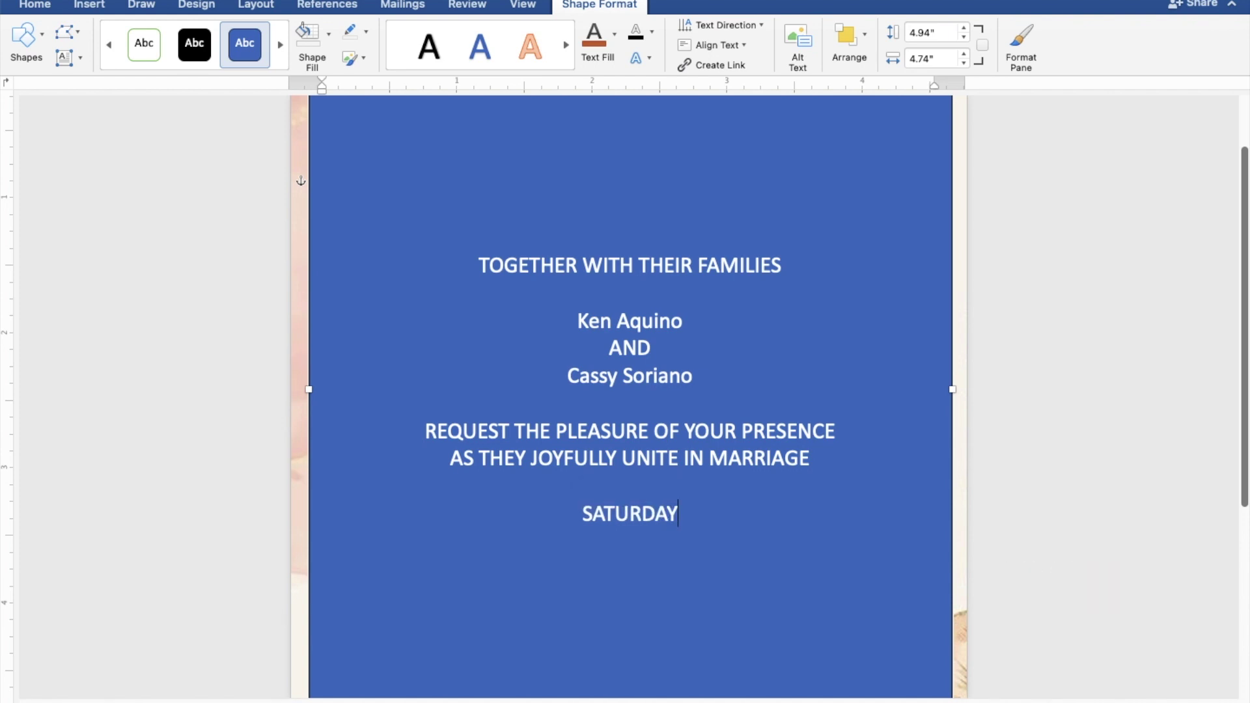
key("Return")
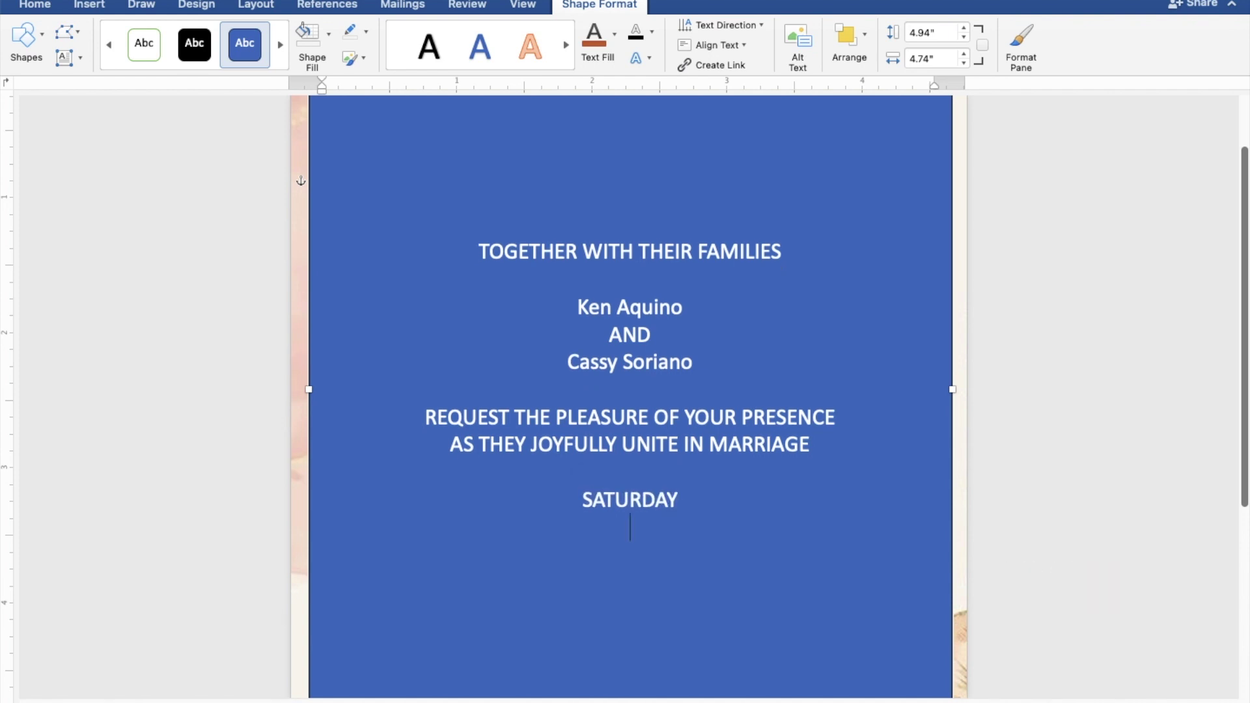
type("SE")
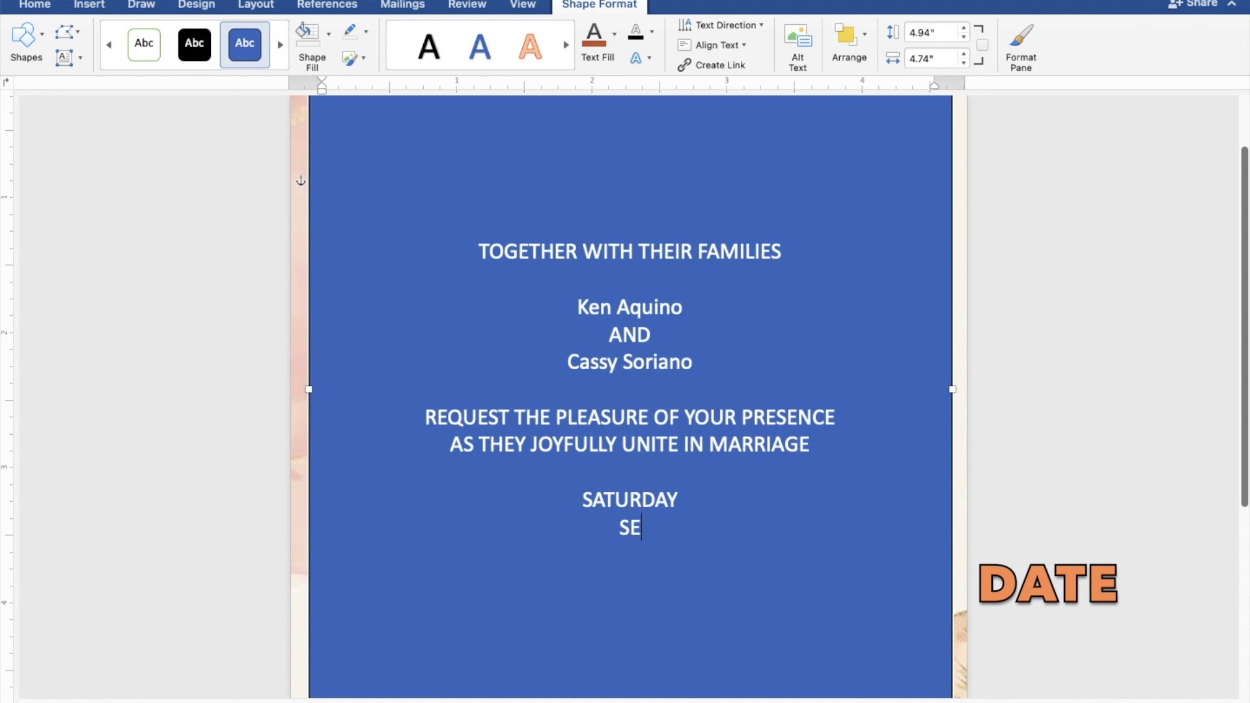
type("PTE")
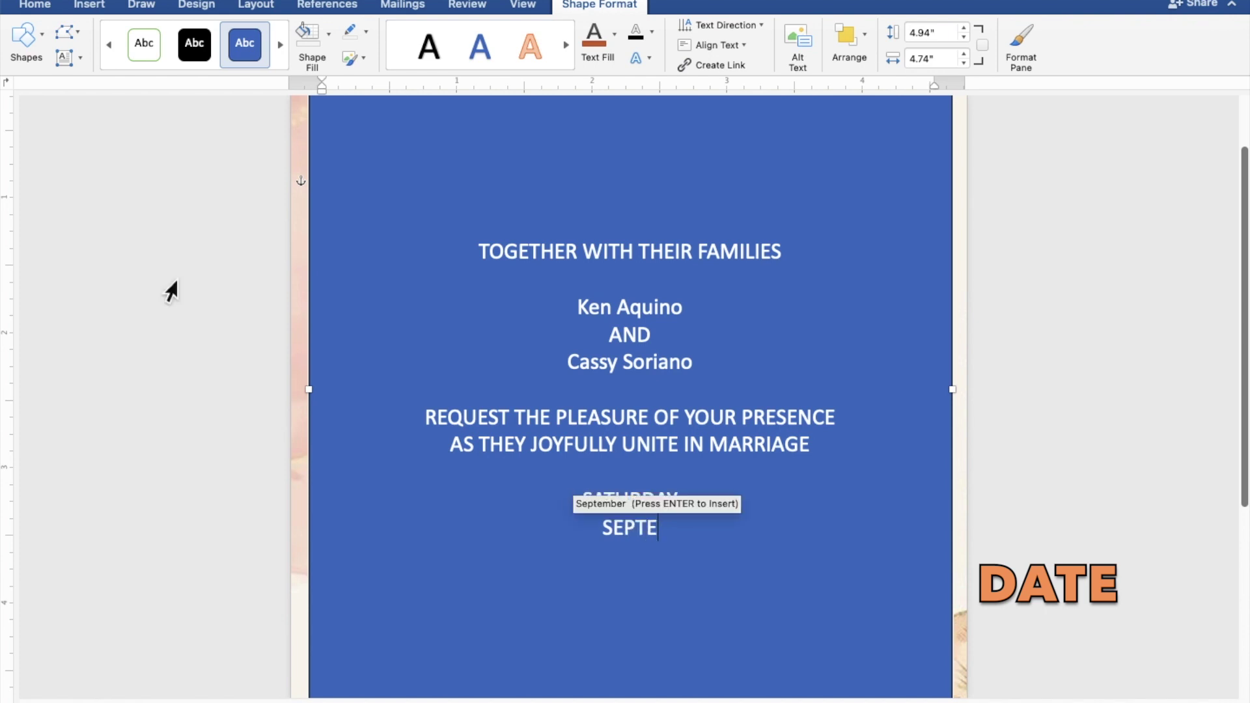
type("MBER")
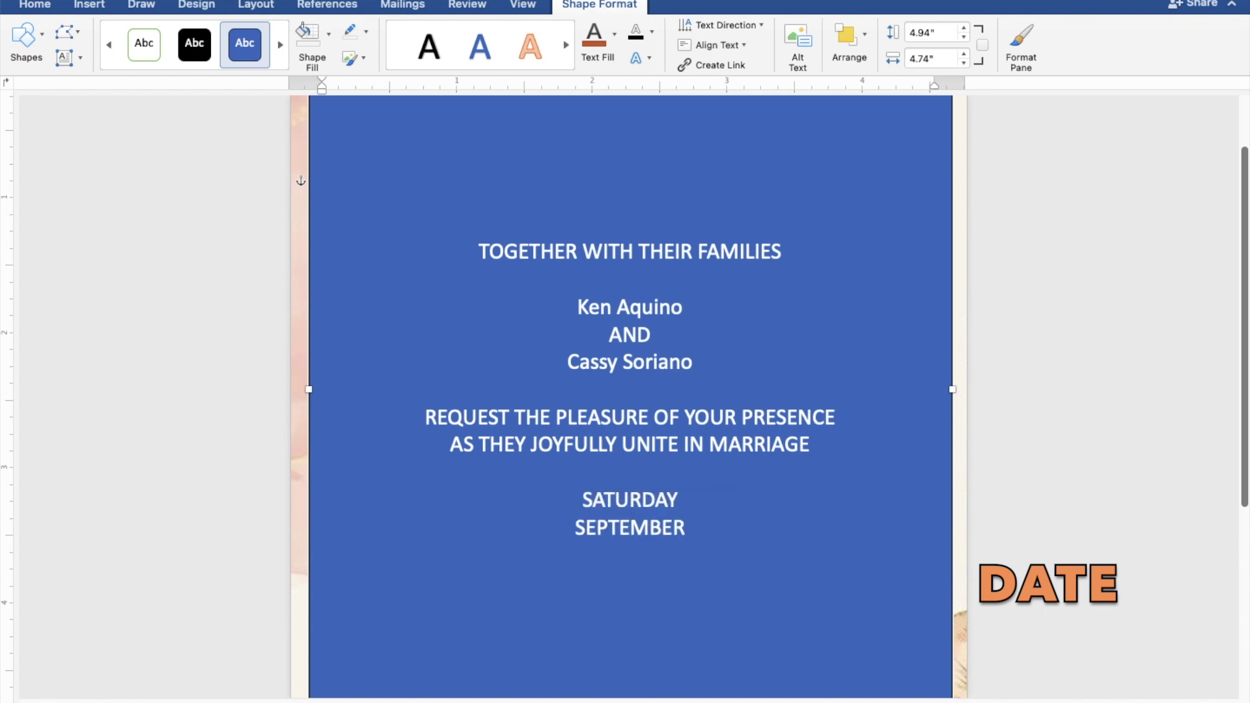
type(" 30")
type(",")
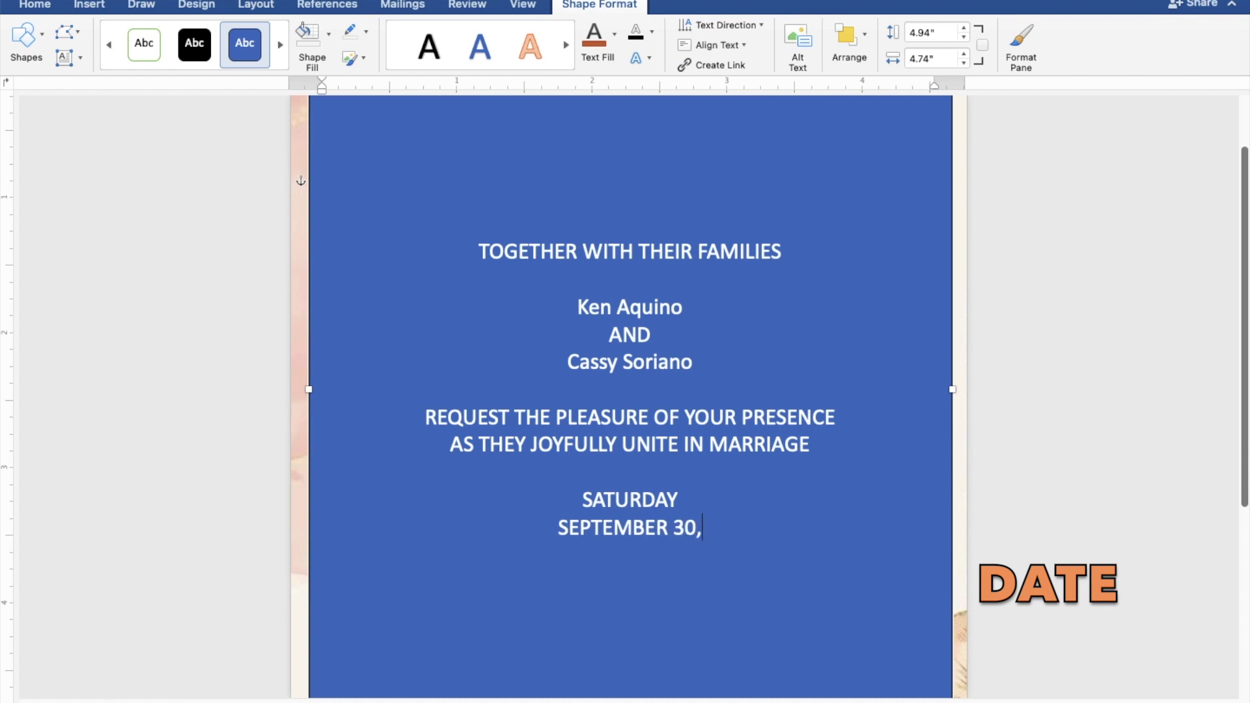
type(" 2023")
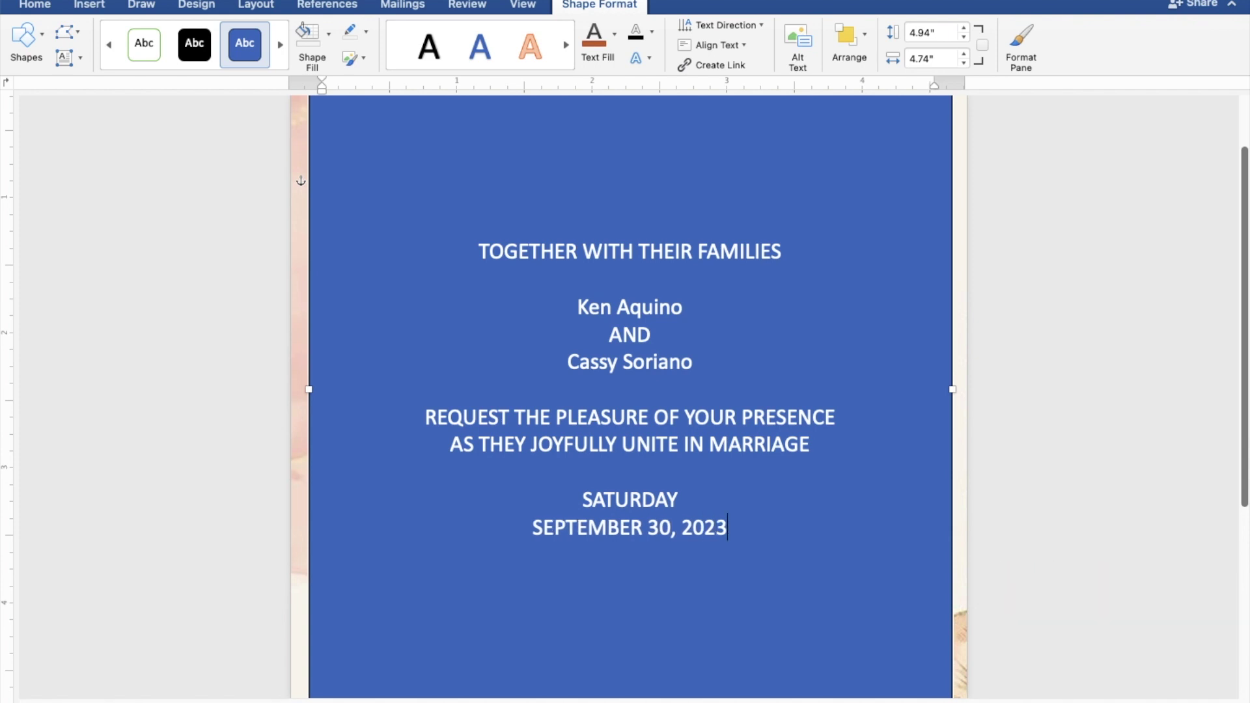
key("Return")
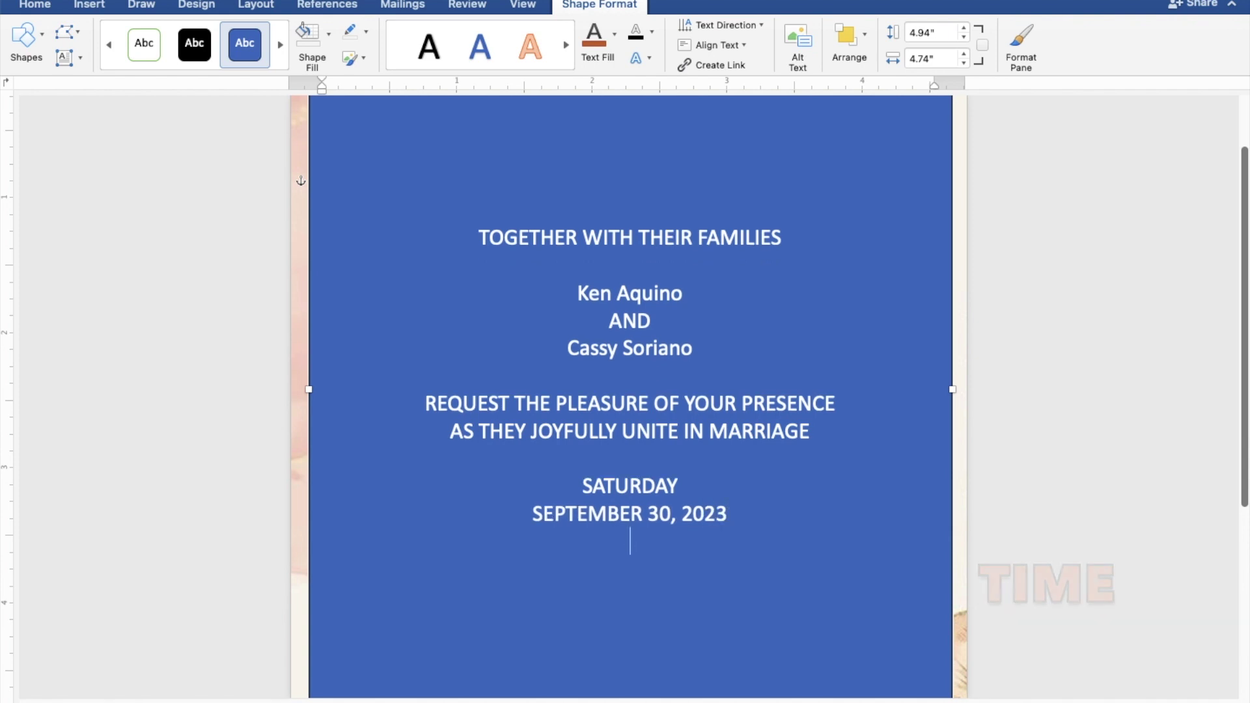
type("10:")
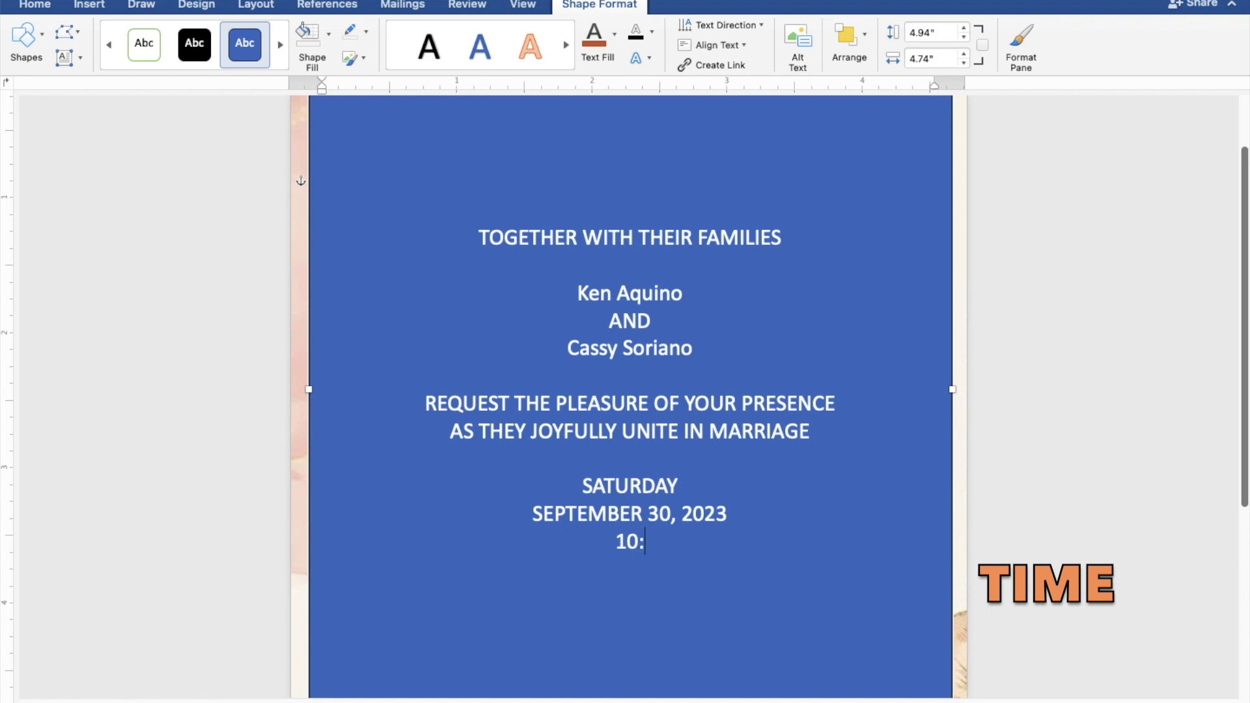
type("00 IN")
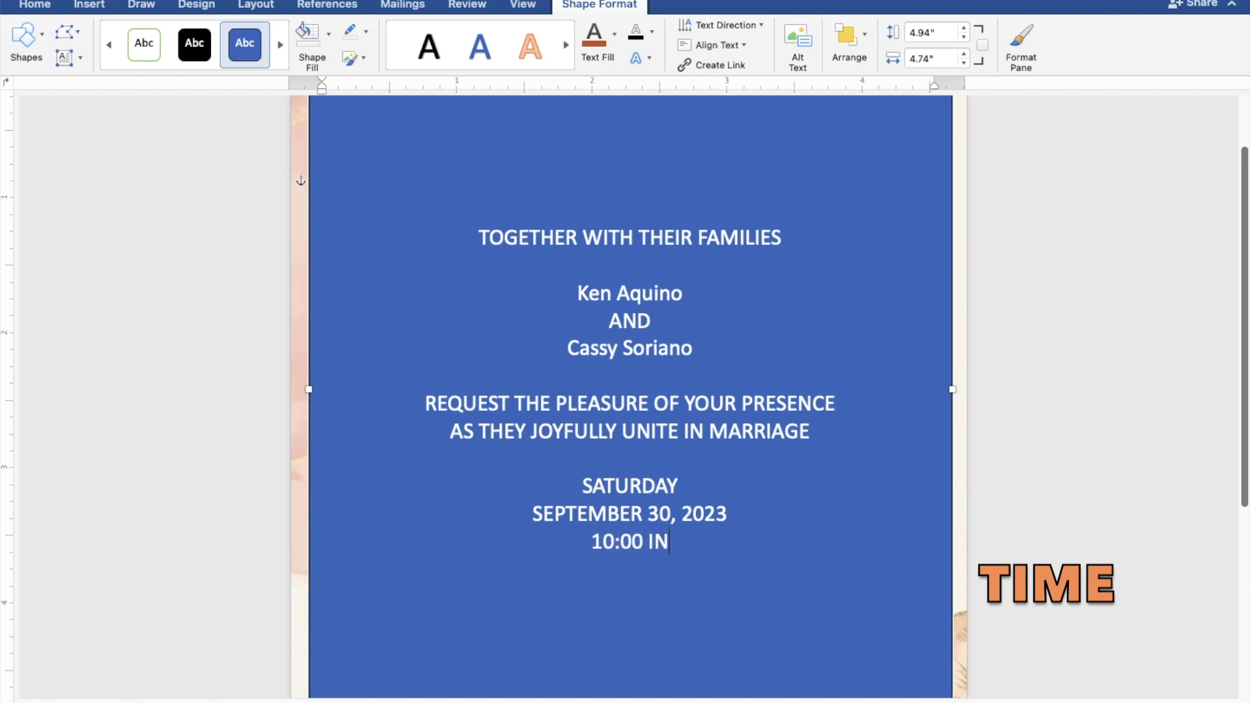
type(" THE")
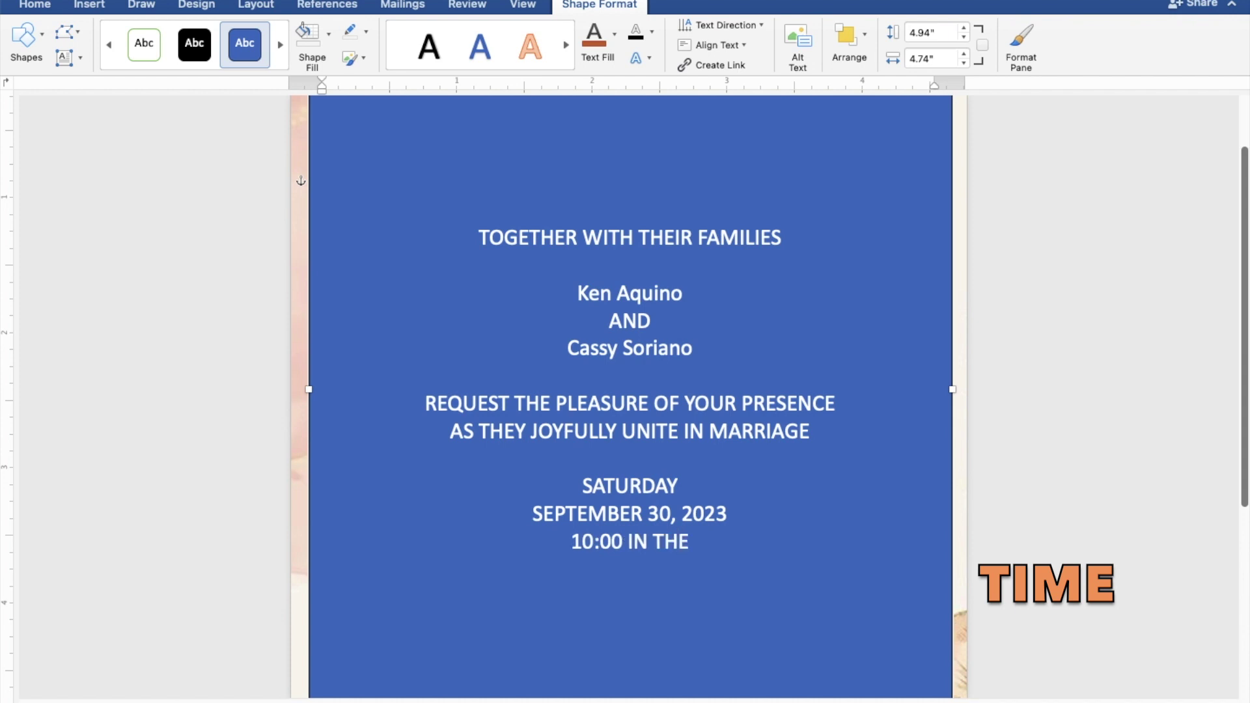
type(" MORNING")
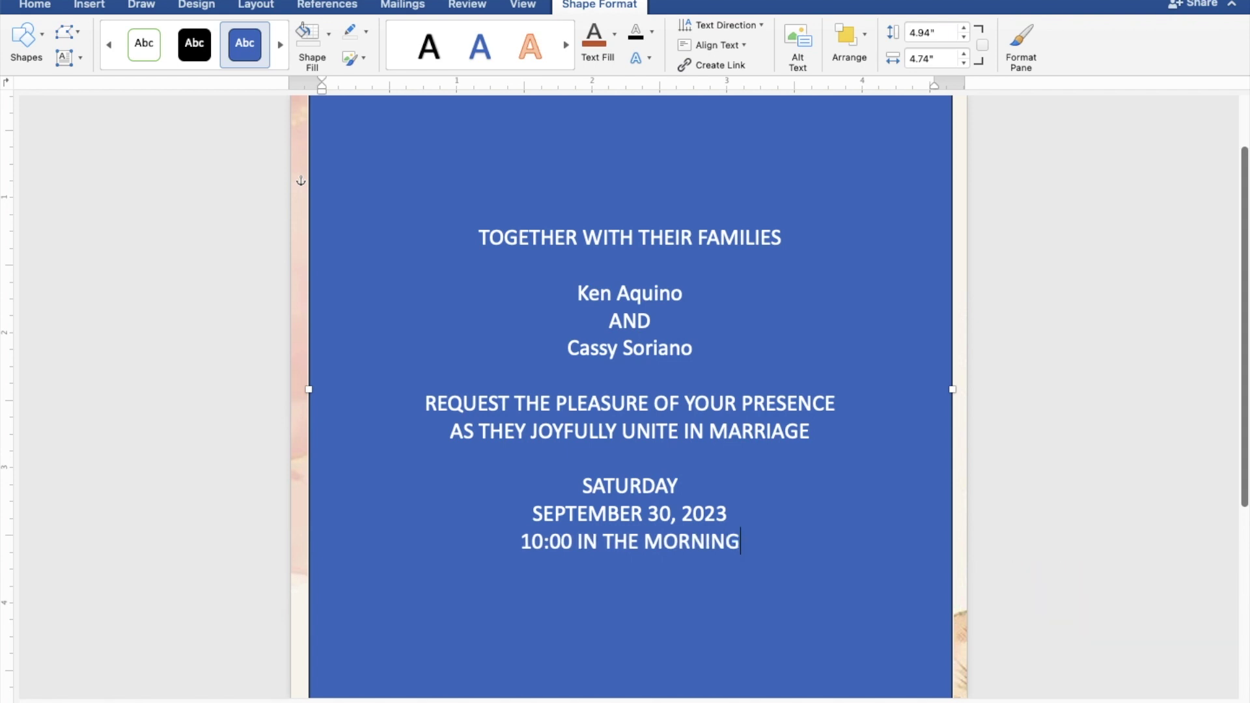
Step: Add 'ST. THOMAS AQUINAS PARISH CHURCH', 'MANGALDAN, PANGASINAN' and 'Reception to follow' on separate lines
key("Return")
type("S")
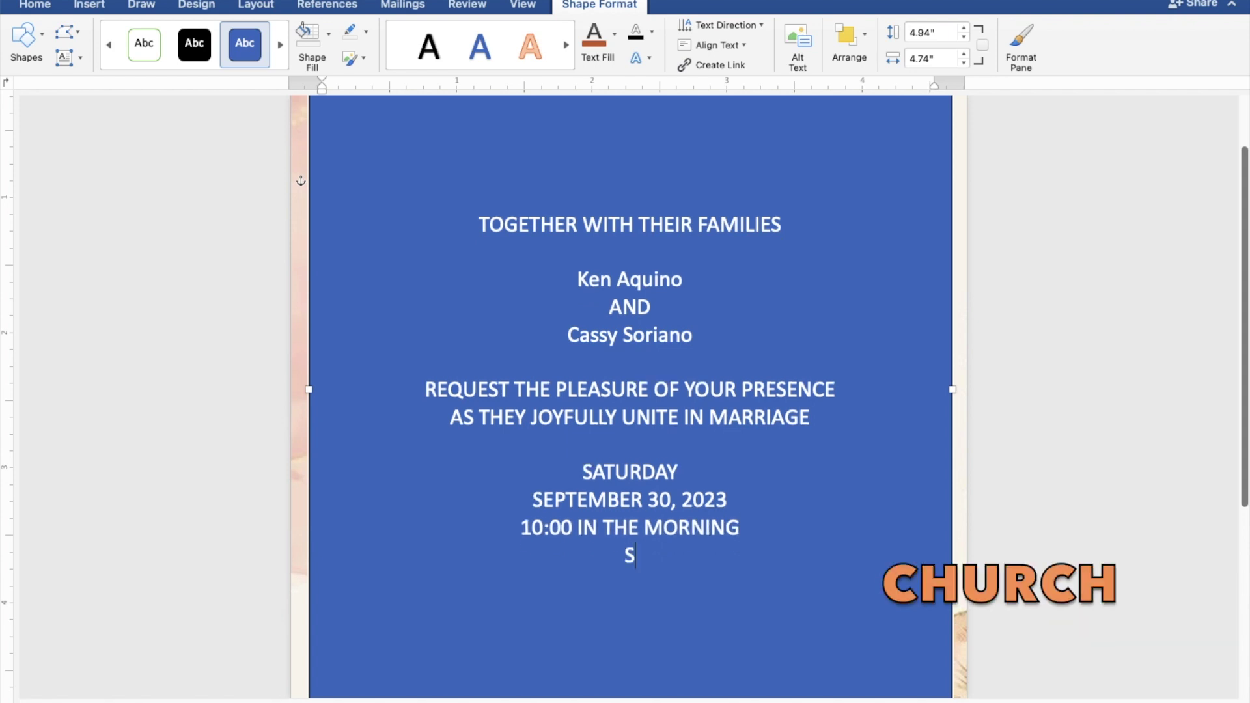
type("T. THOM")
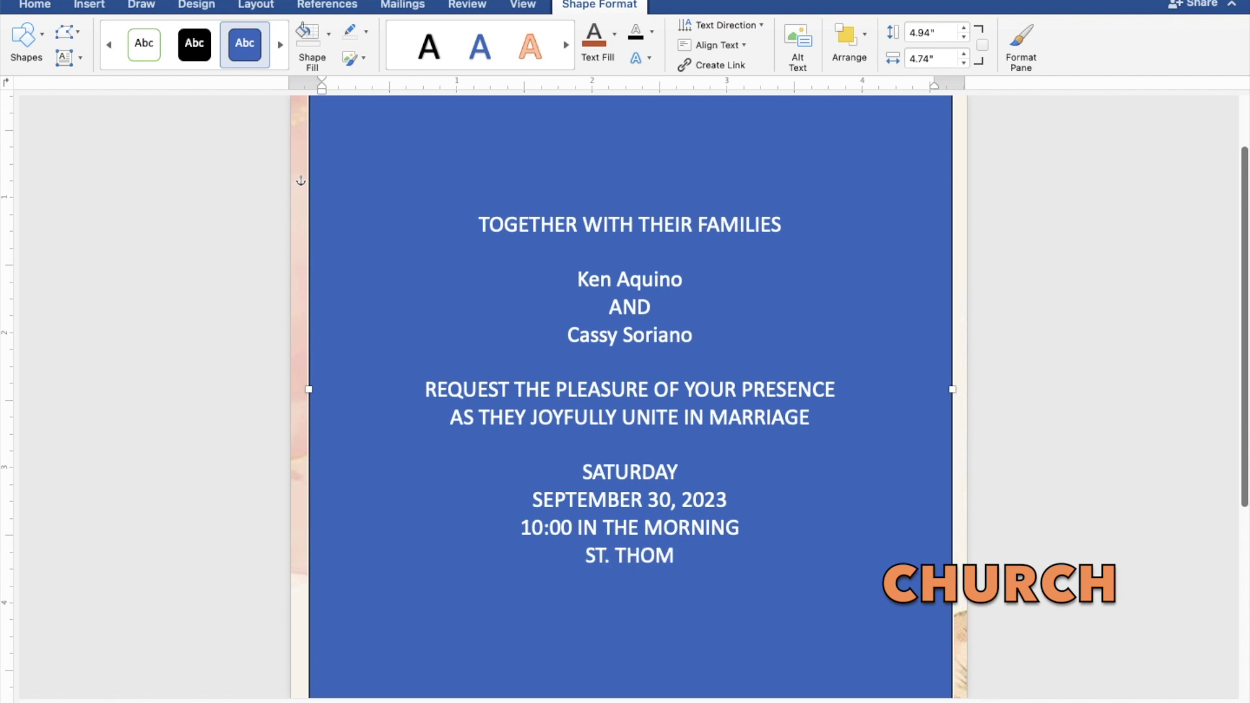
type("AS AQU")
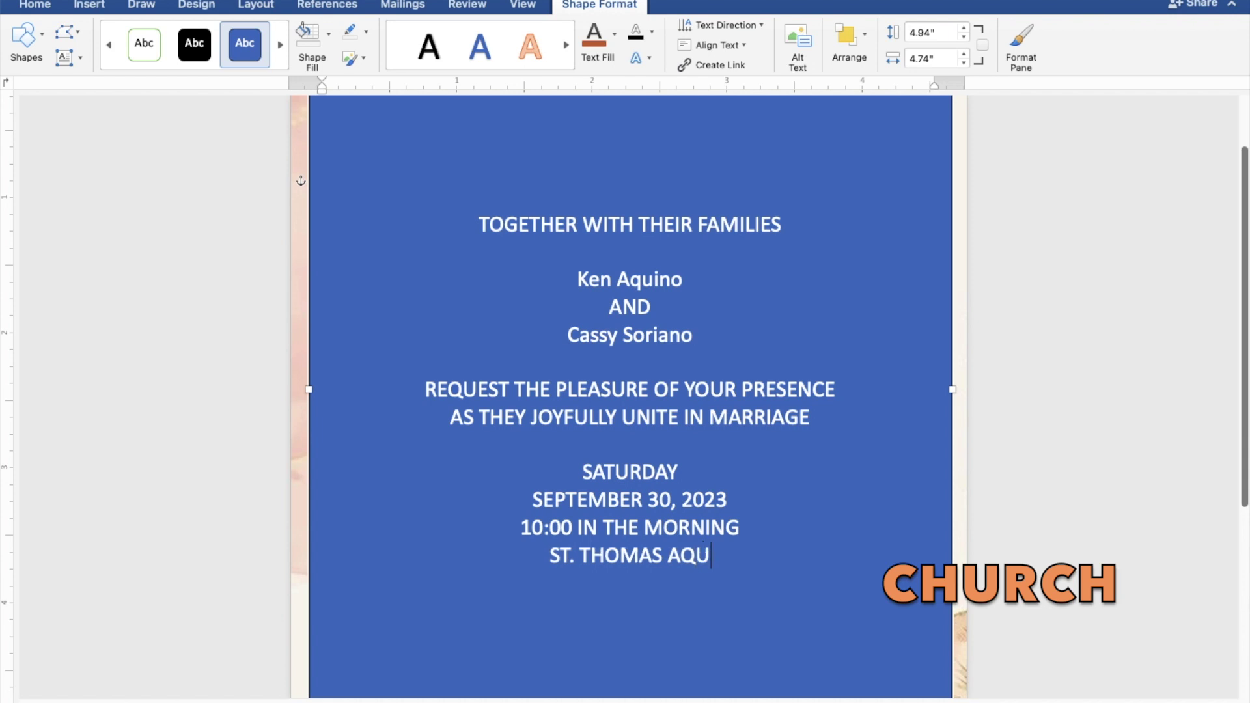
type("INAS")
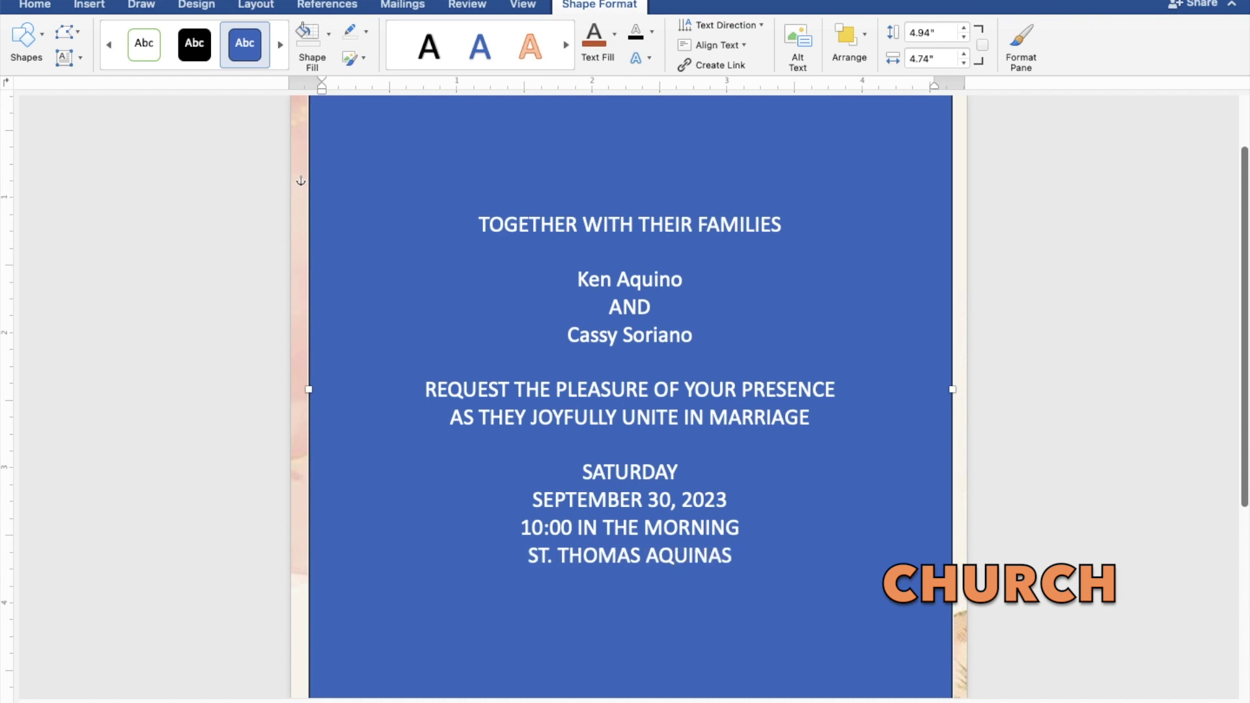
type(" PA")
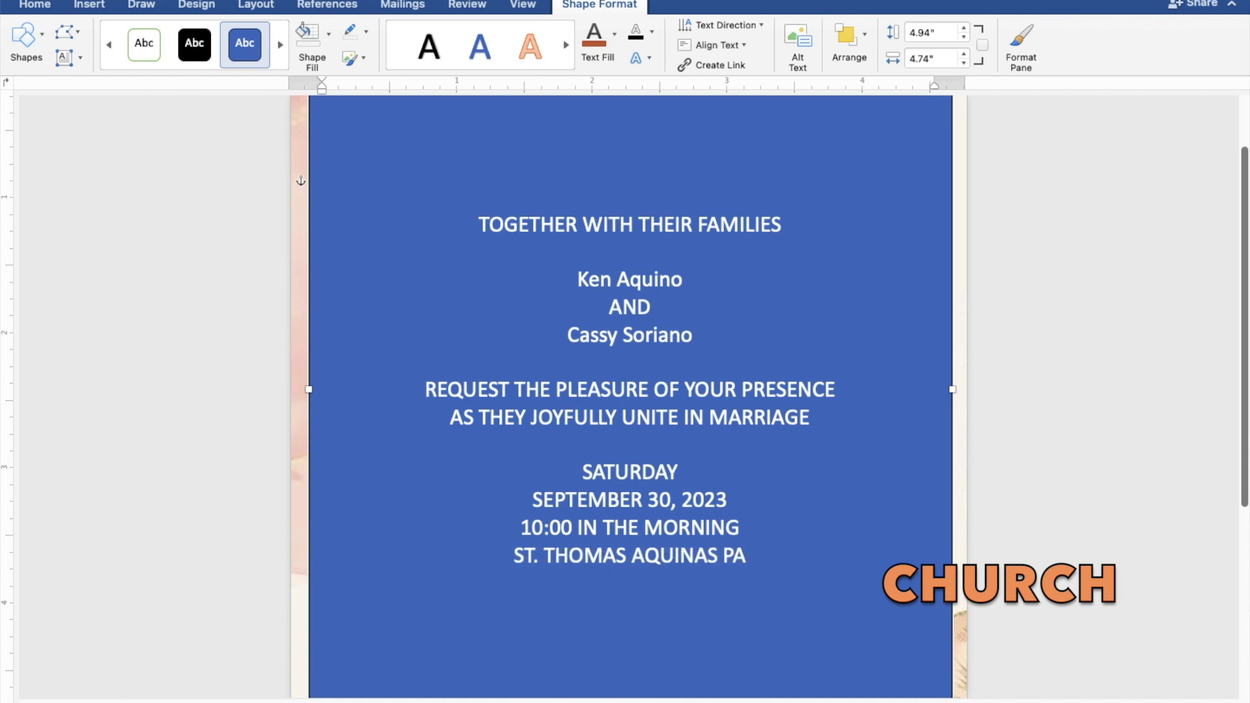
type("RIS")
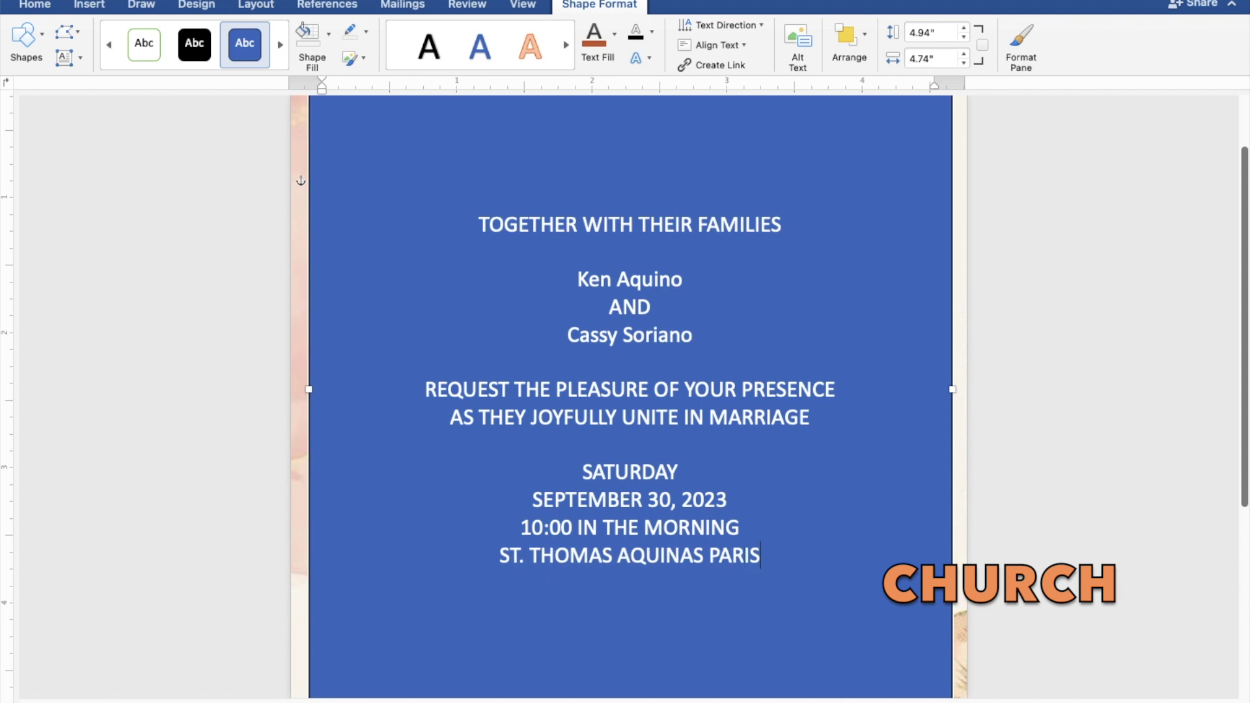
type("H C")
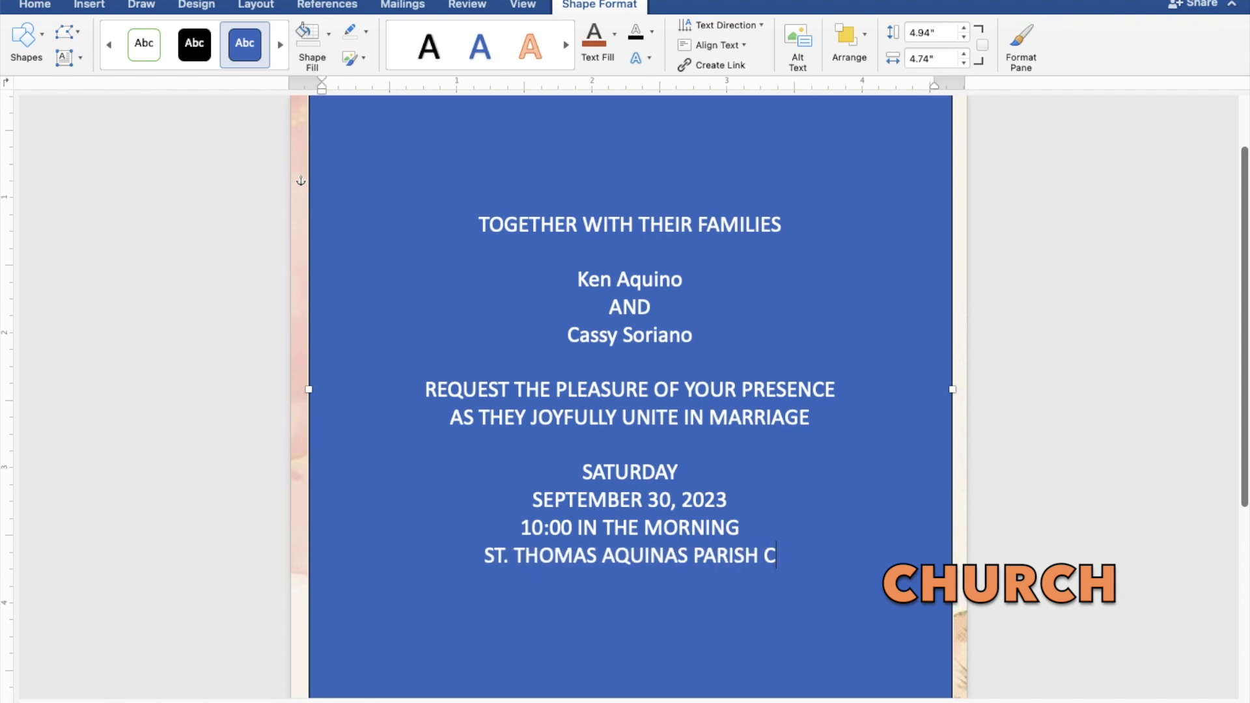
type("HURCH")
key("Return")
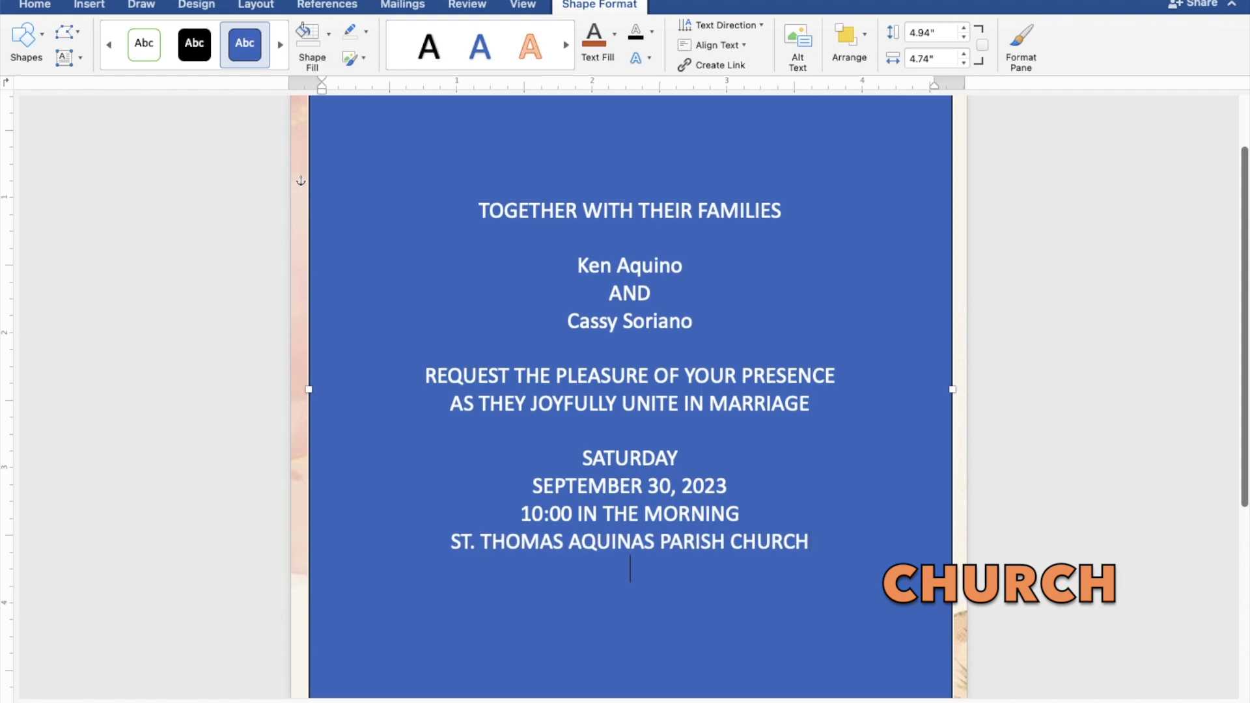
type("MANGAL")
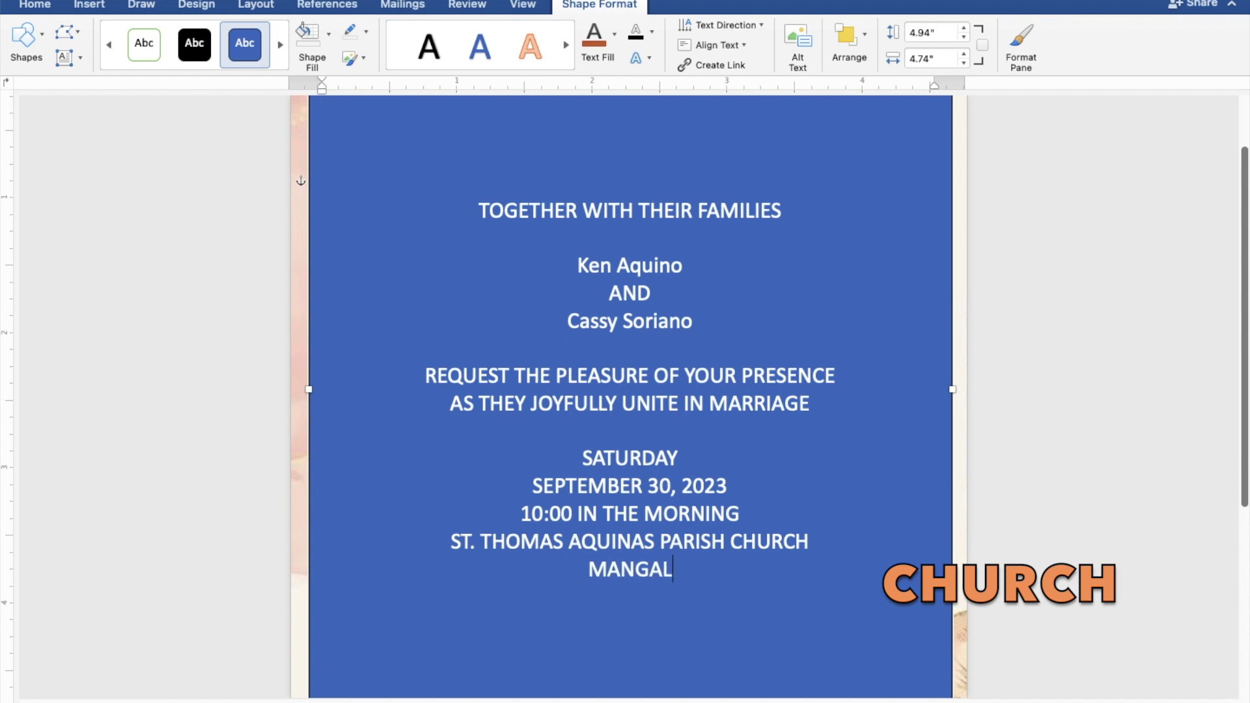
type("DA")
type("N")
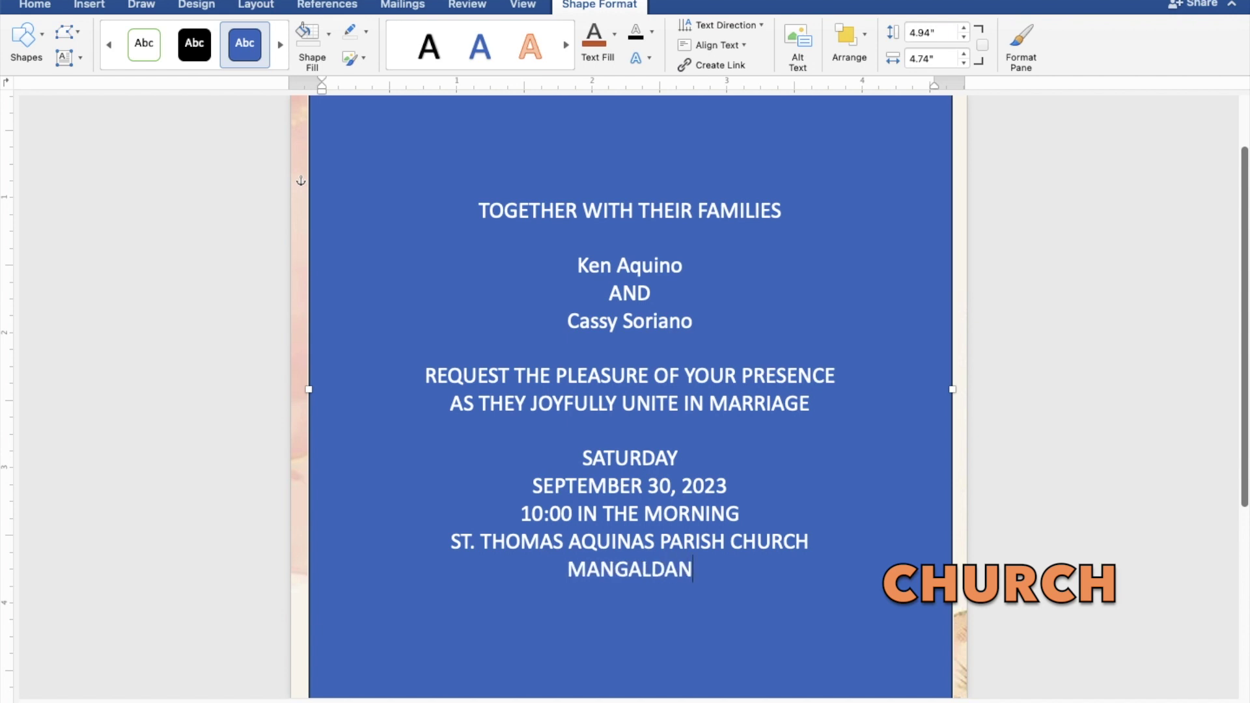
type(", PA")
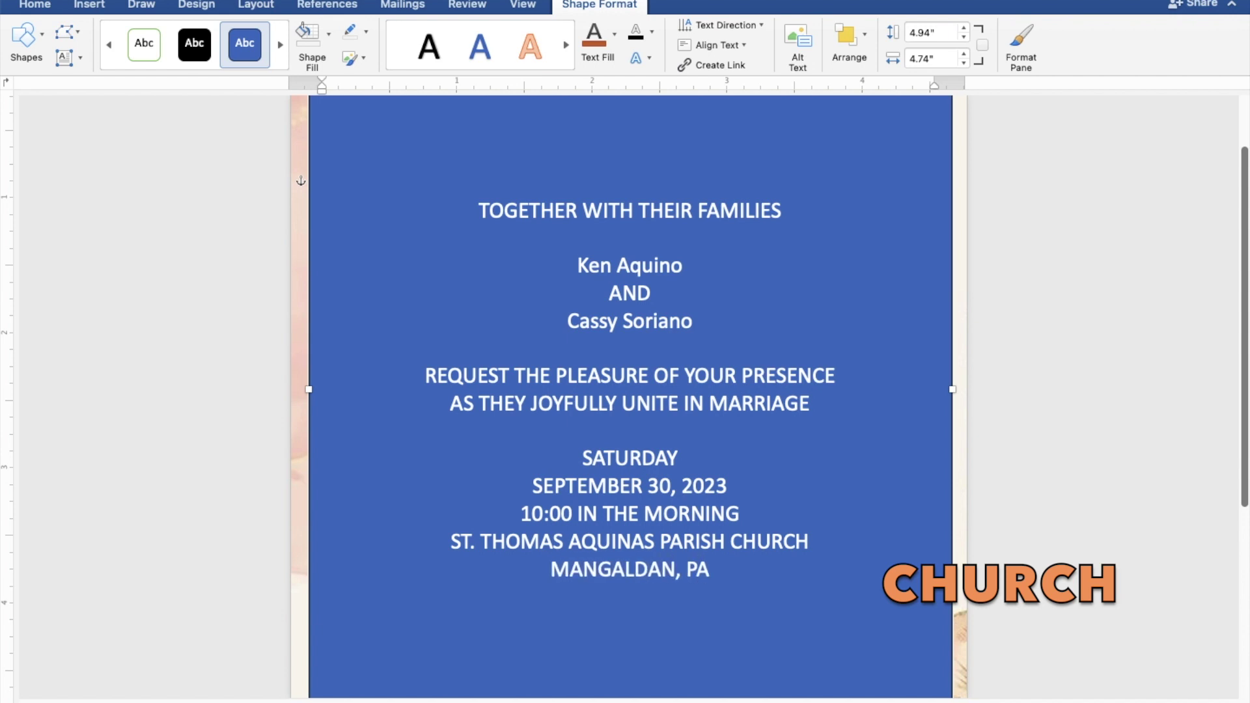
type("NGA")
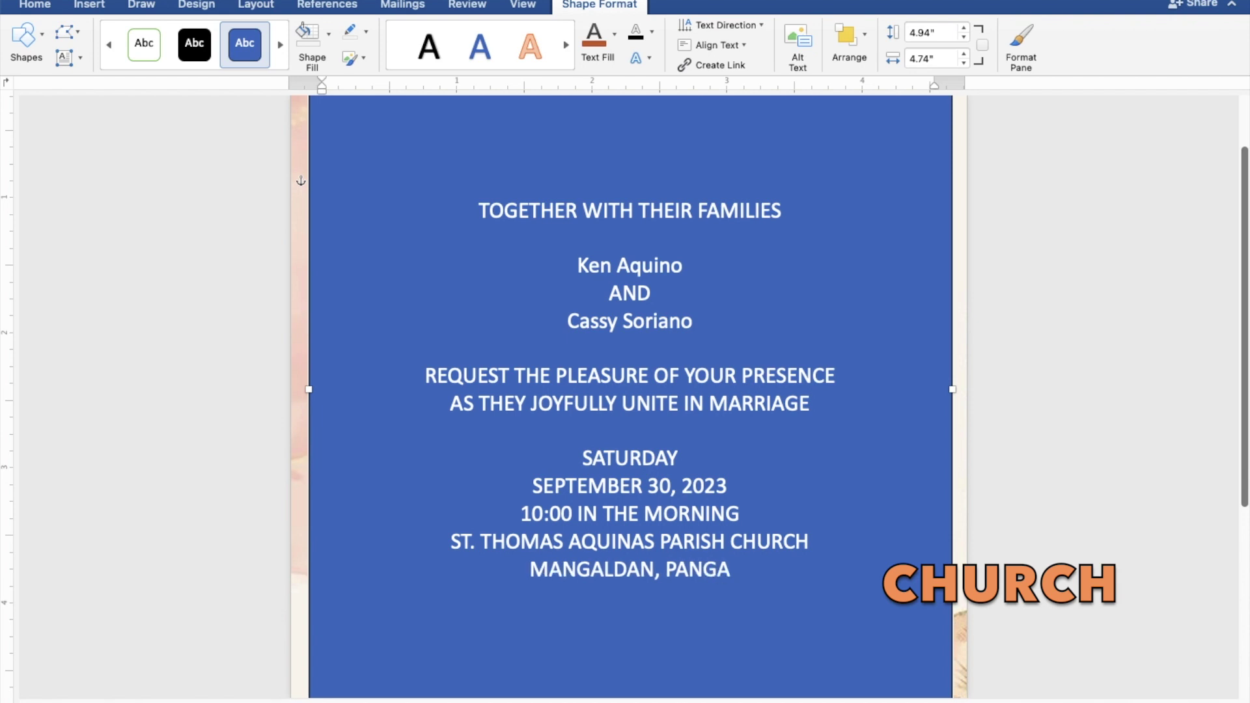
type("SIN")
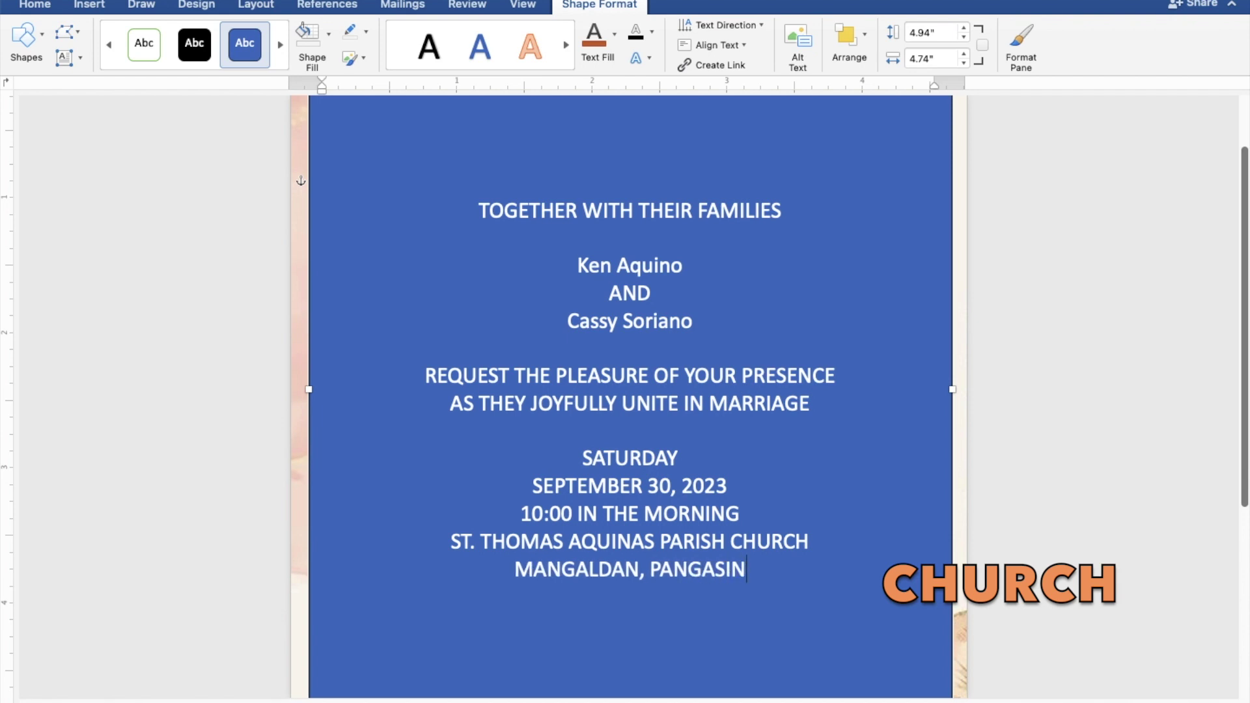
type("AN")
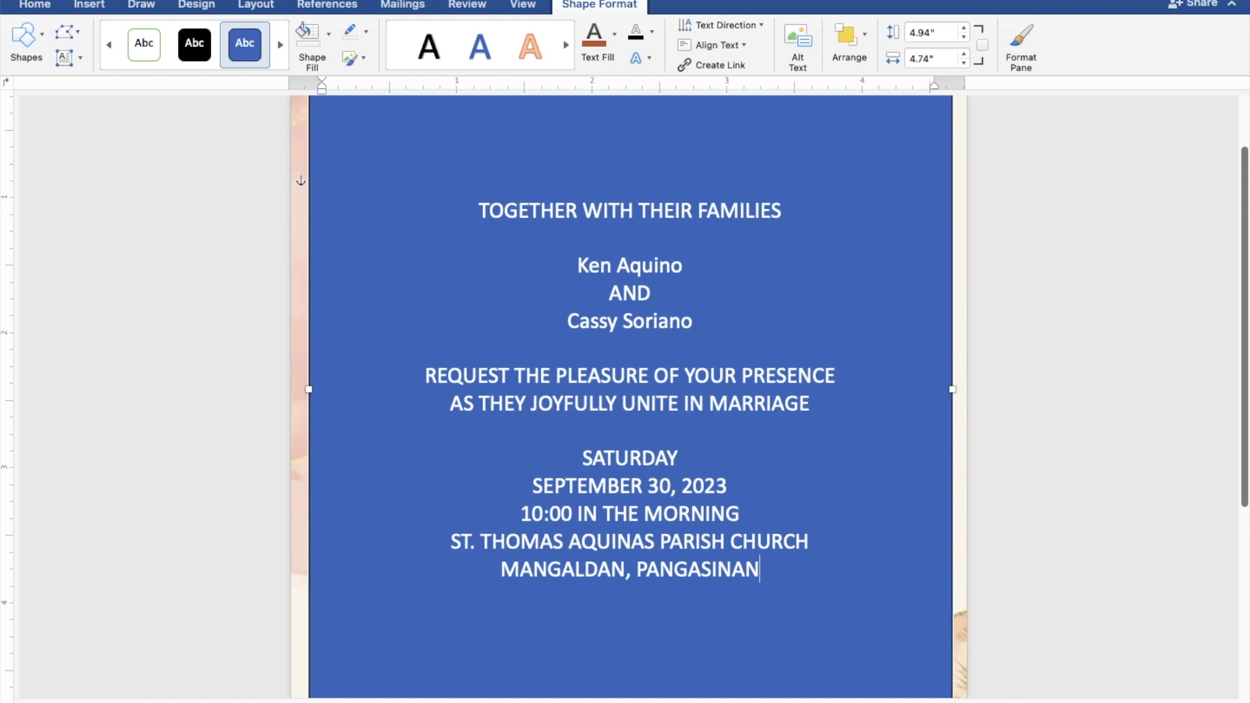
key("Return")
key("Return")
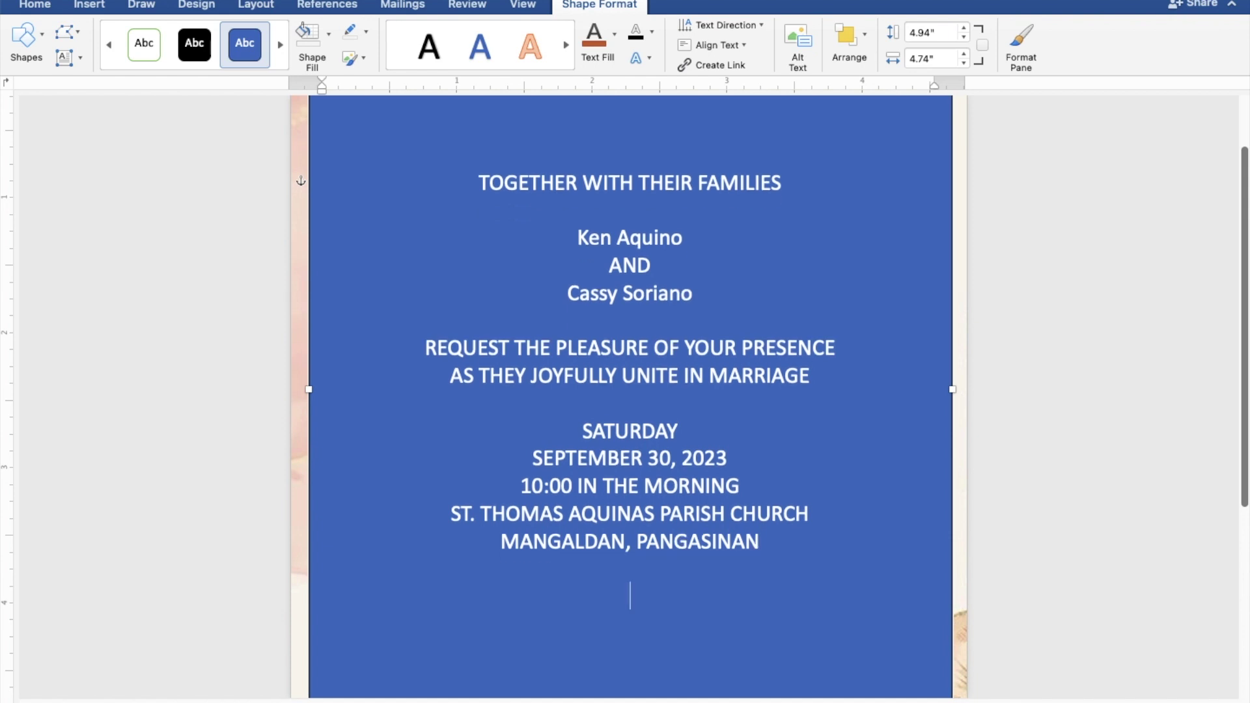
type("Reception")
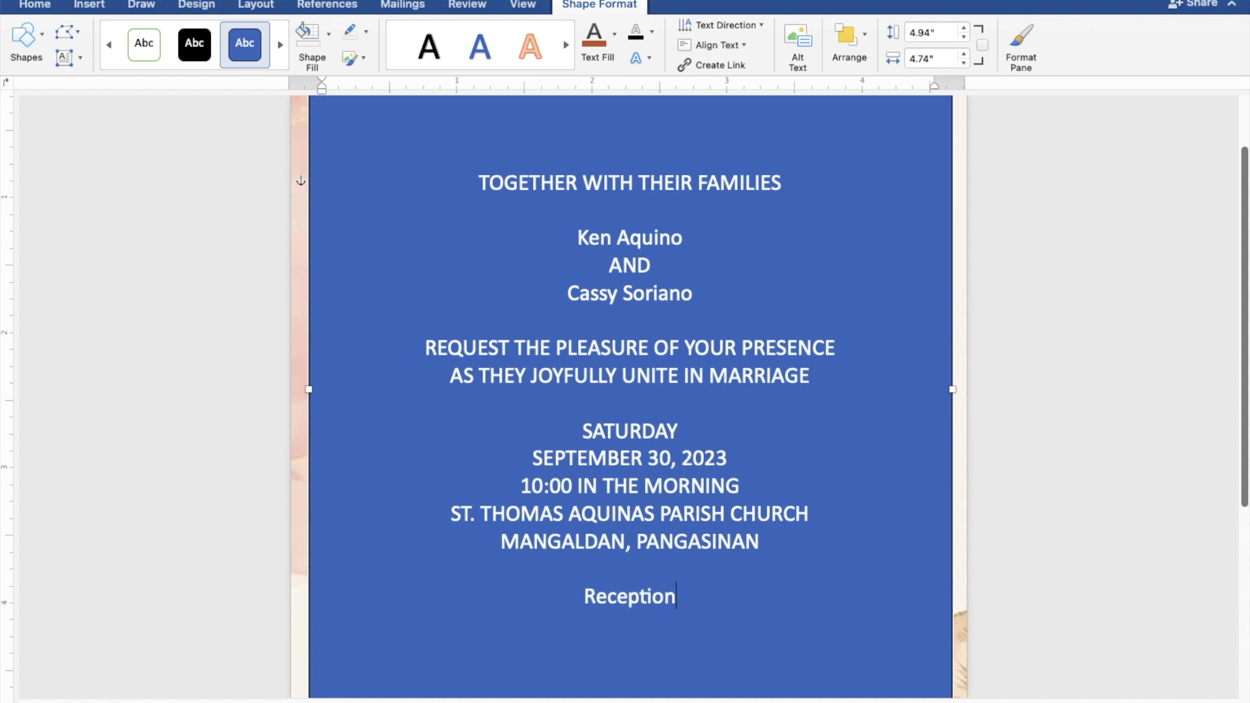
type(" to")
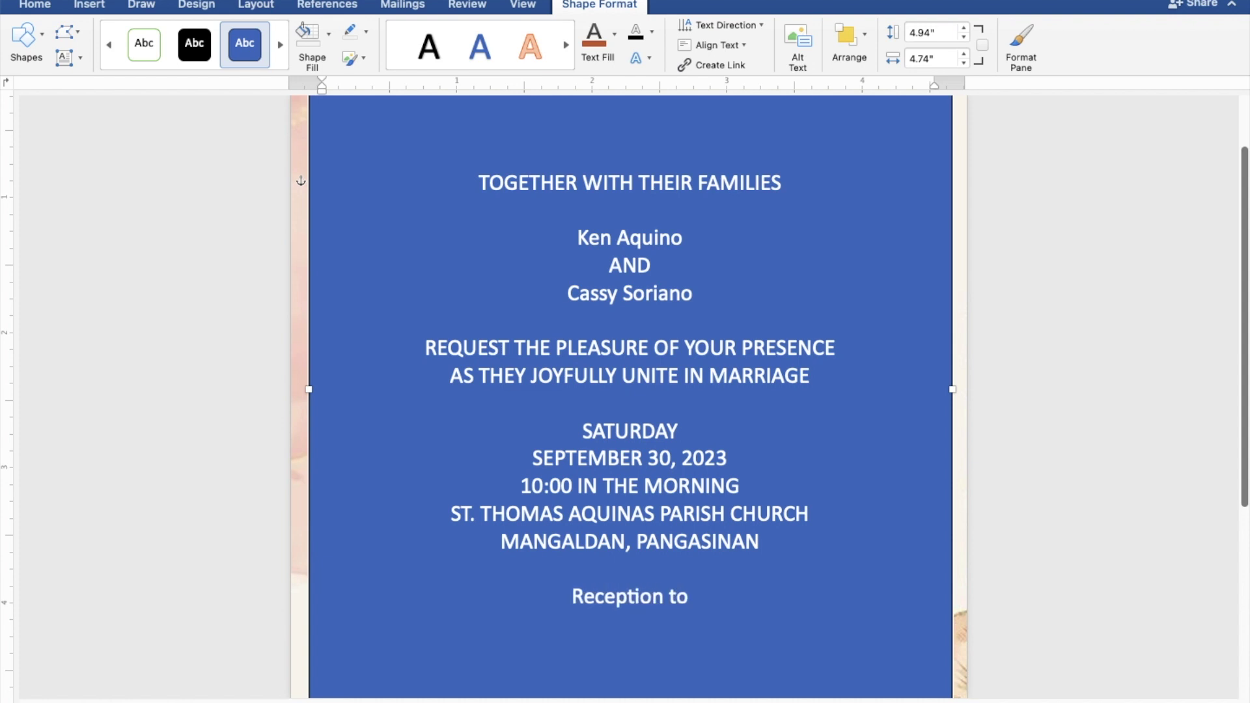
type(" fol")
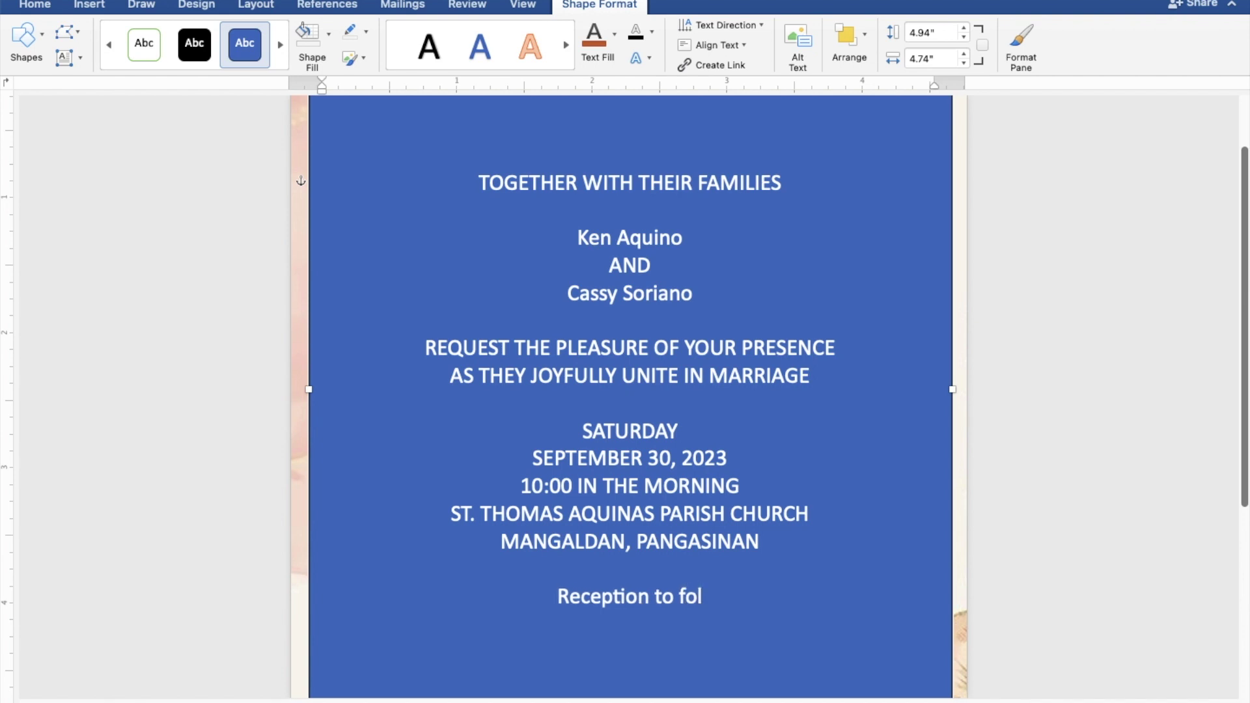
type("low")
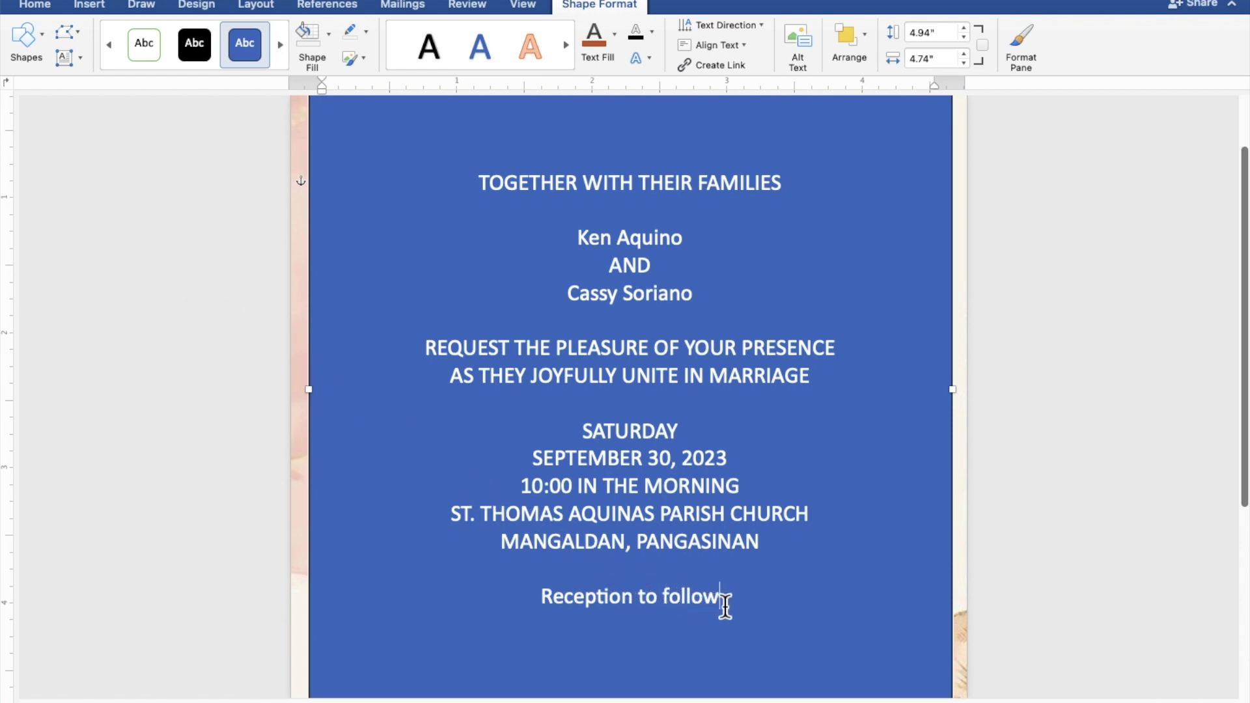
Step: Give the text box no fill and no outline, and colour the invitation text rust brown
left_click_drag(722, 604, 481, 195)
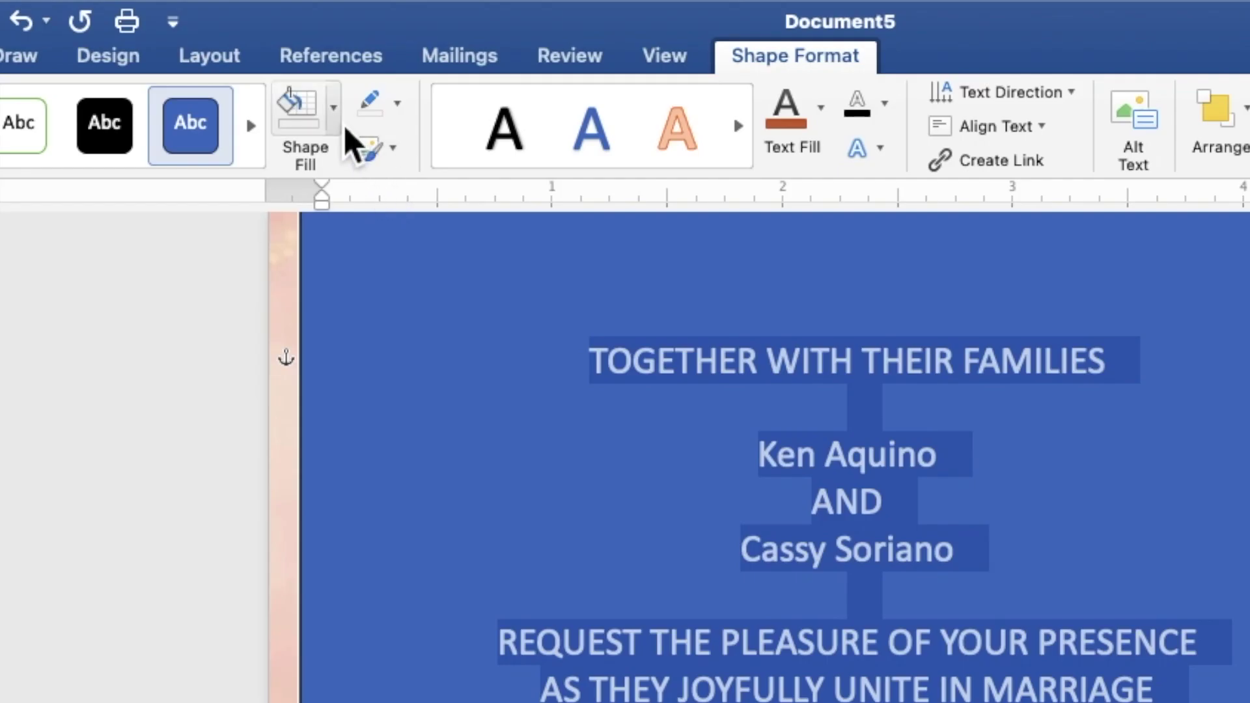
left_click(335, 118)
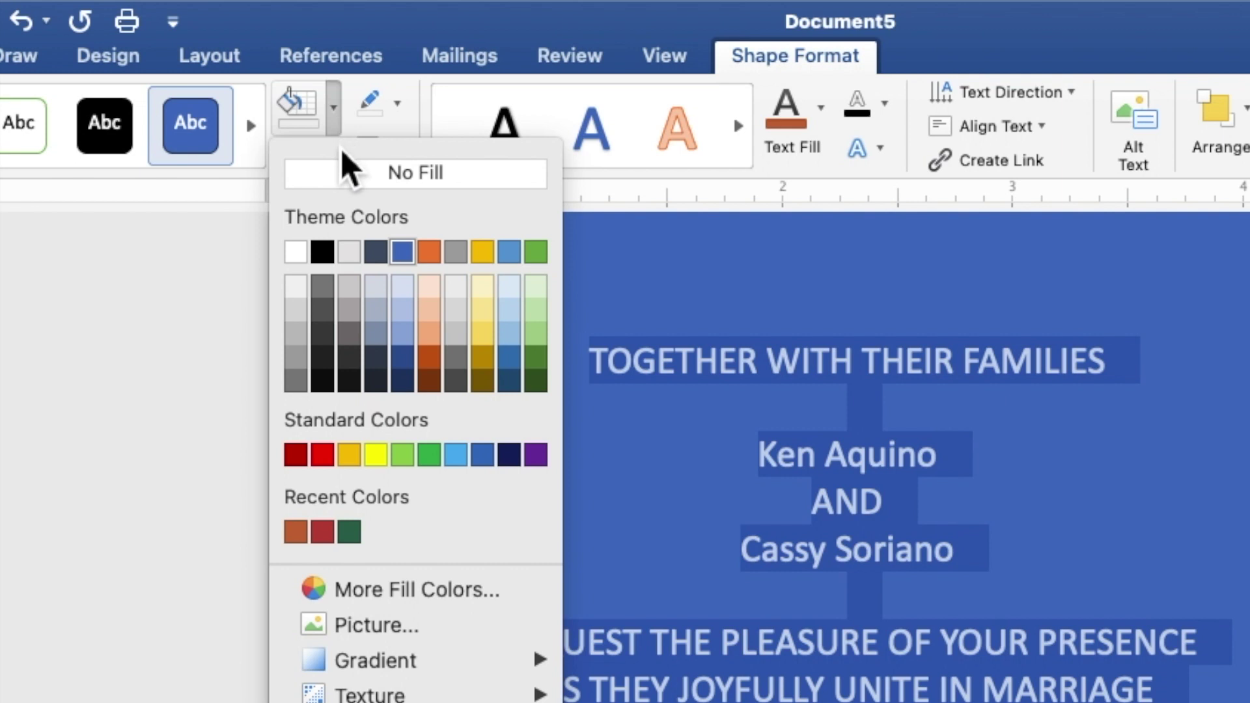
left_click(339, 176)
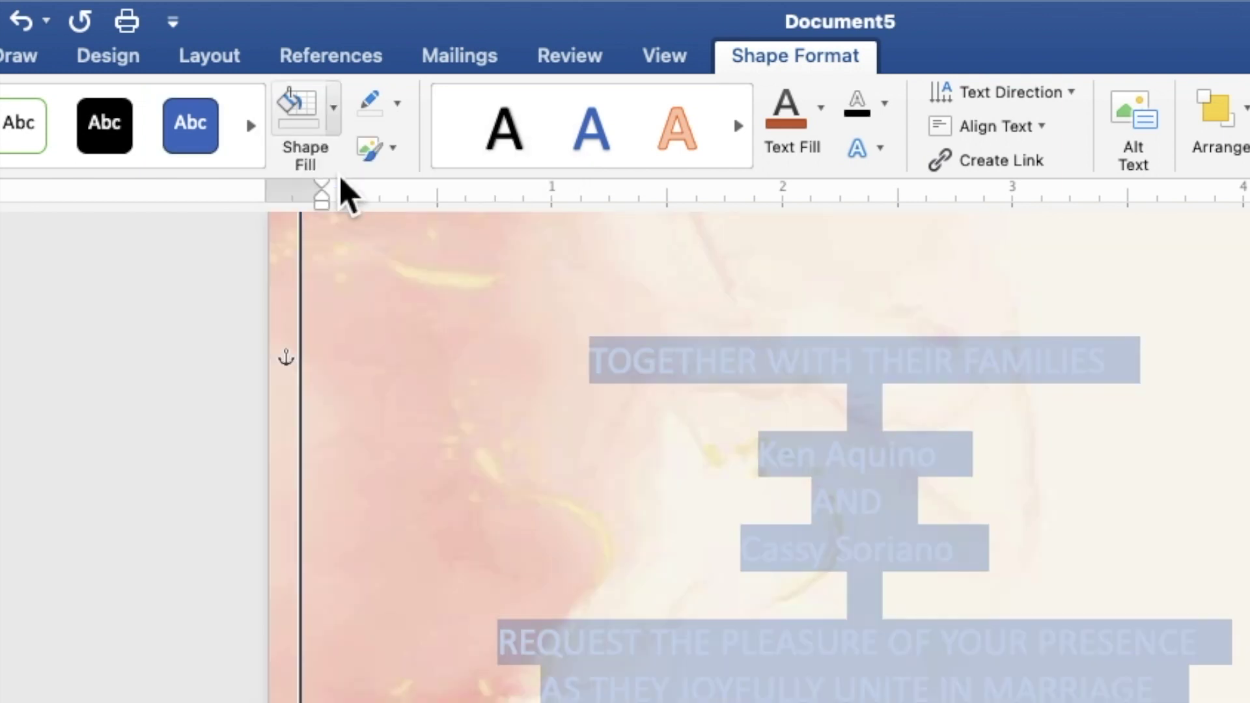
left_click(396, 104)
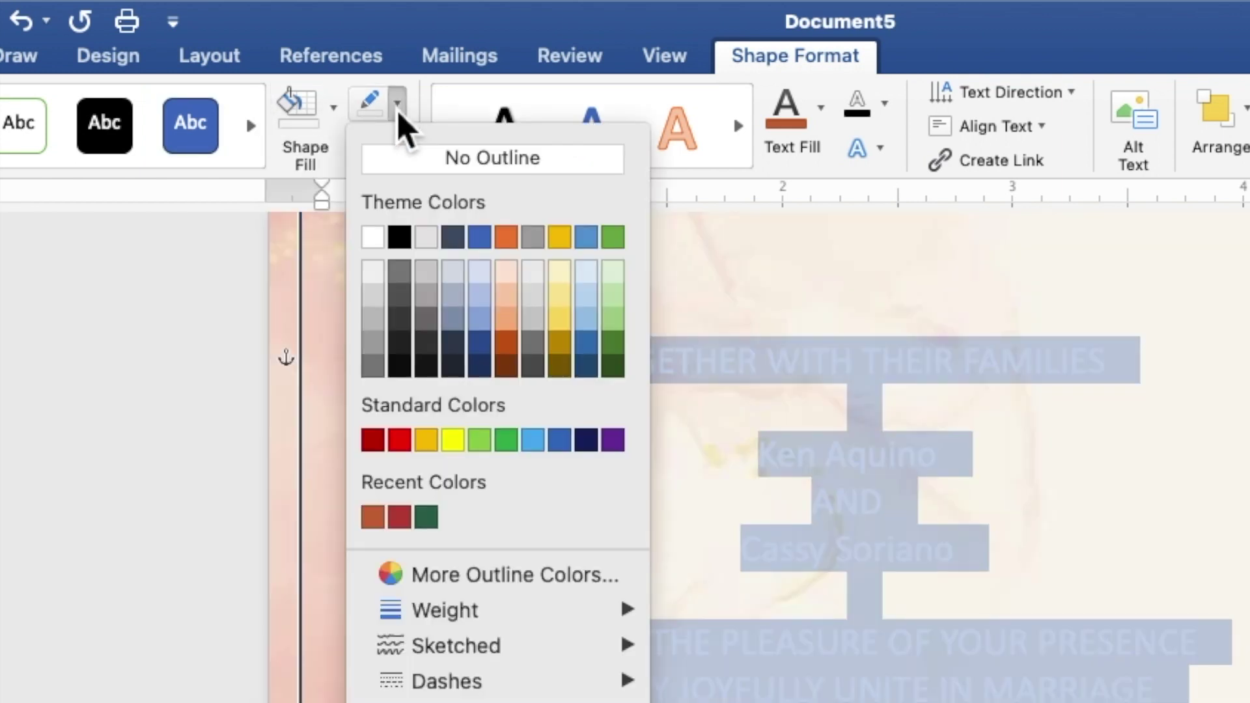
left_click(409, 170)
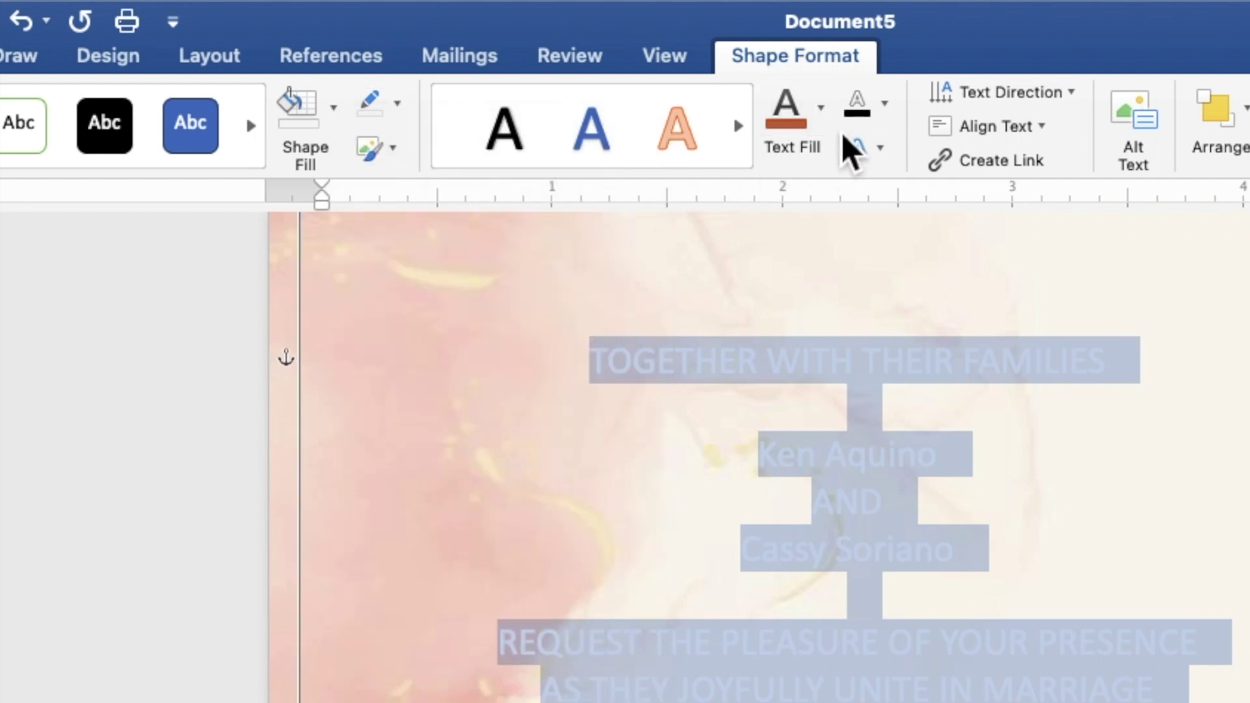
left_click(824, 124)
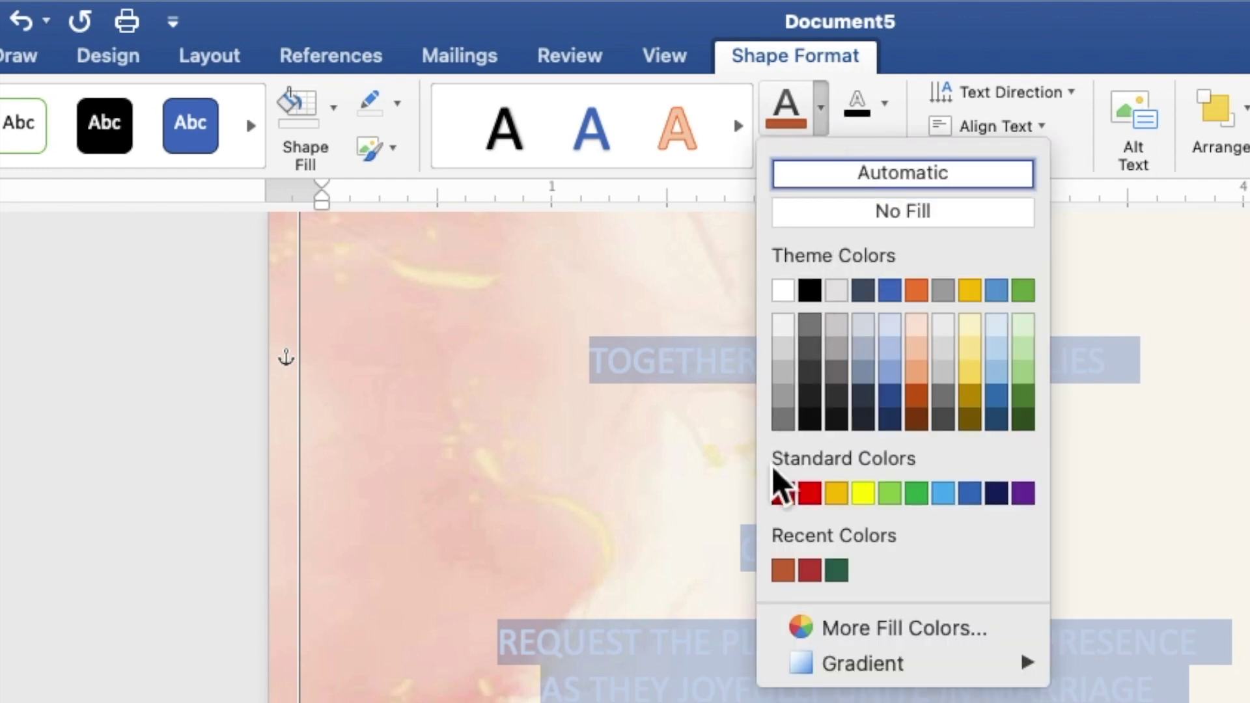
left_click(785, 571)
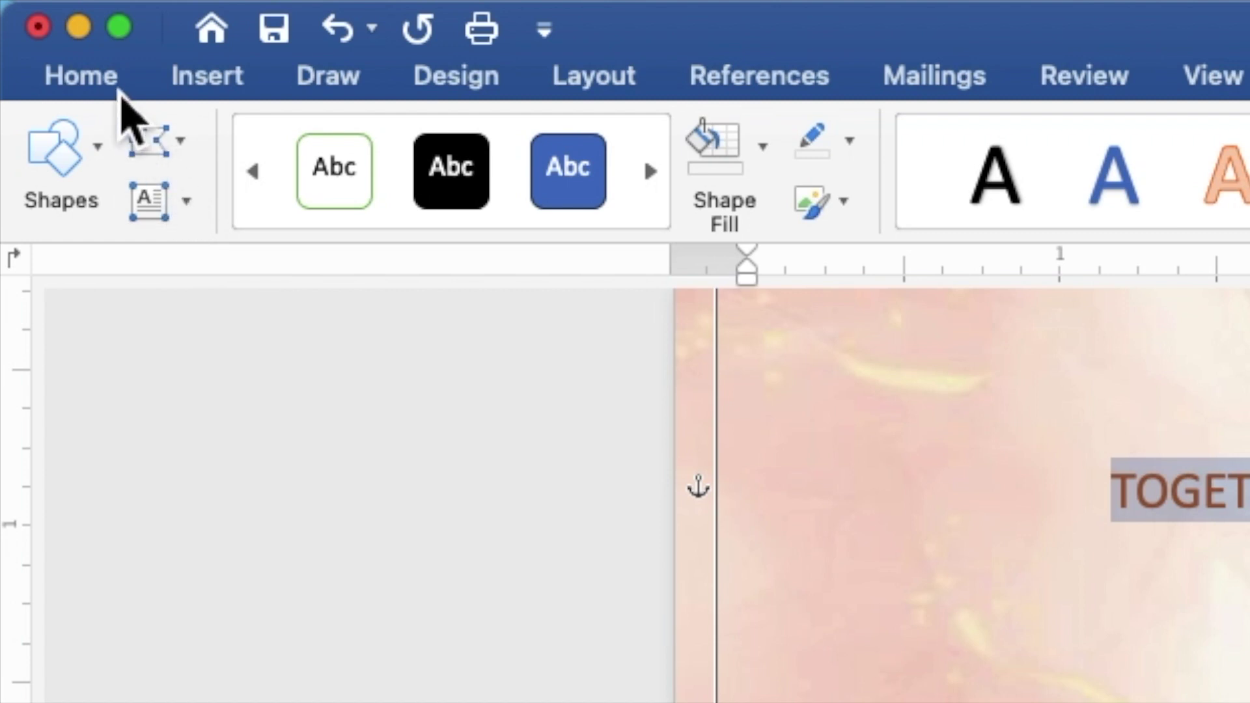
Step: Set the selected invitation text to Times New Roman at size 9
left_click(116, 91)
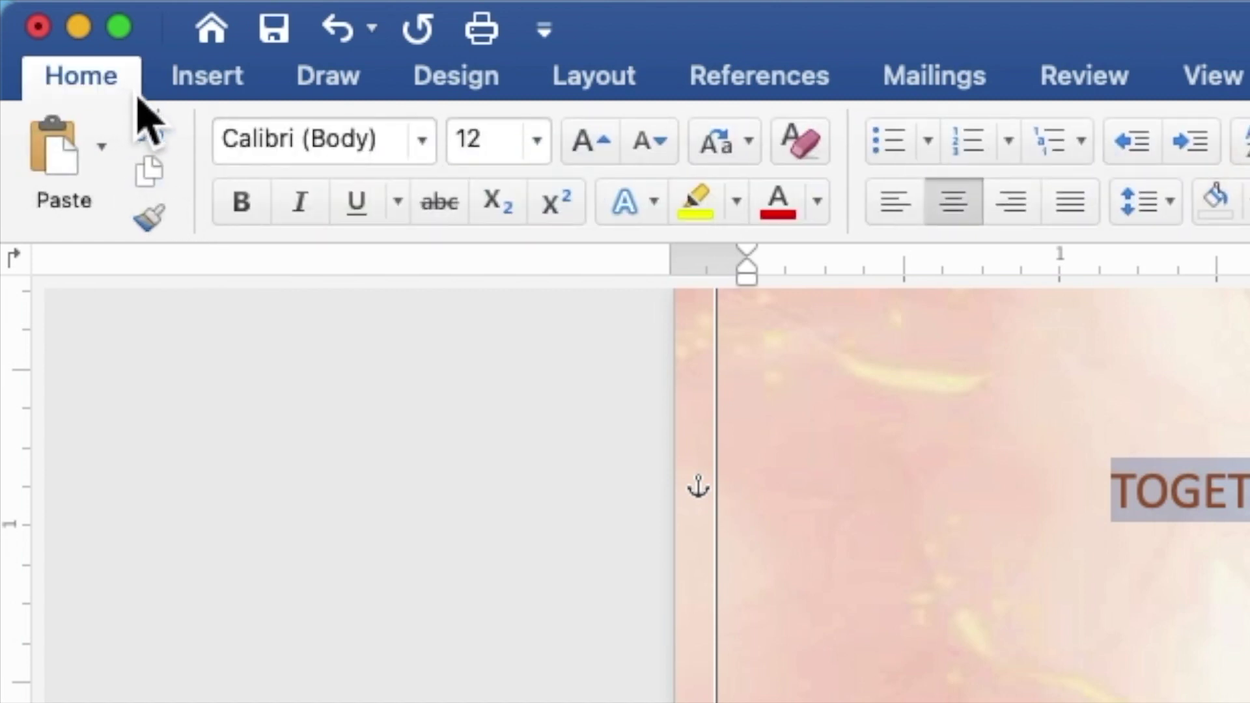
left_click(433, 150)
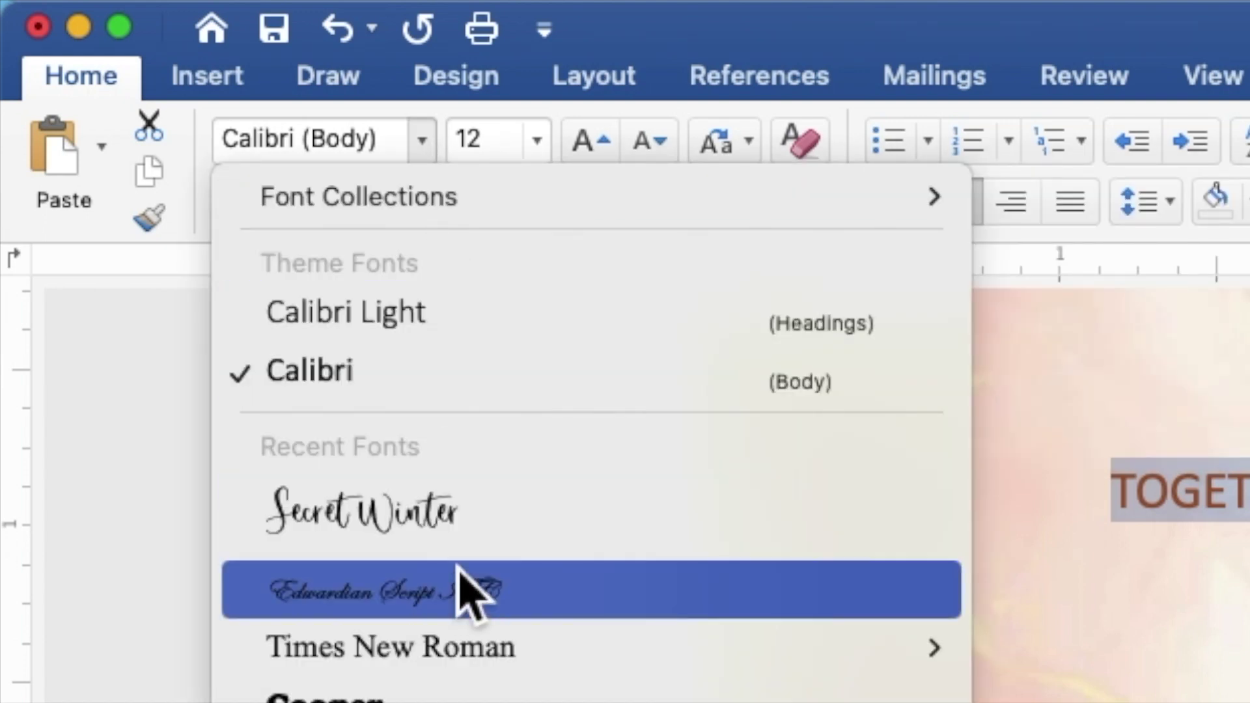
left_click(462, 664)
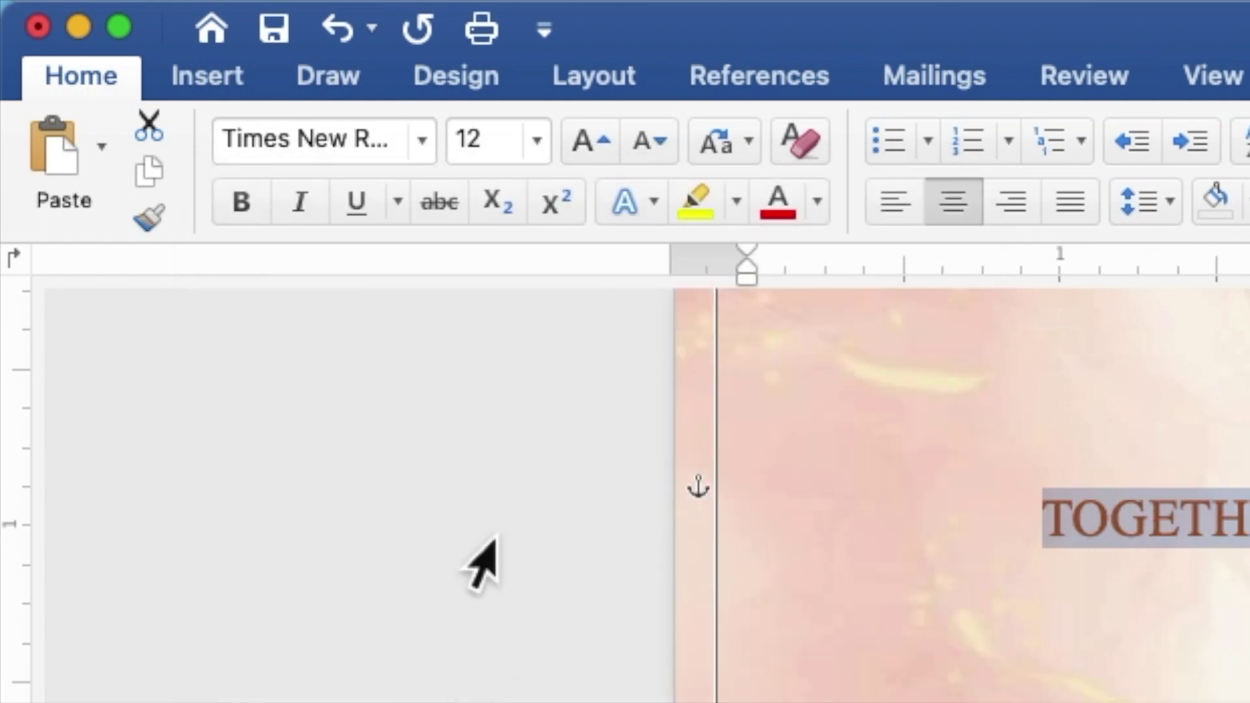
left_click_drag(511, 150, 458, 163)
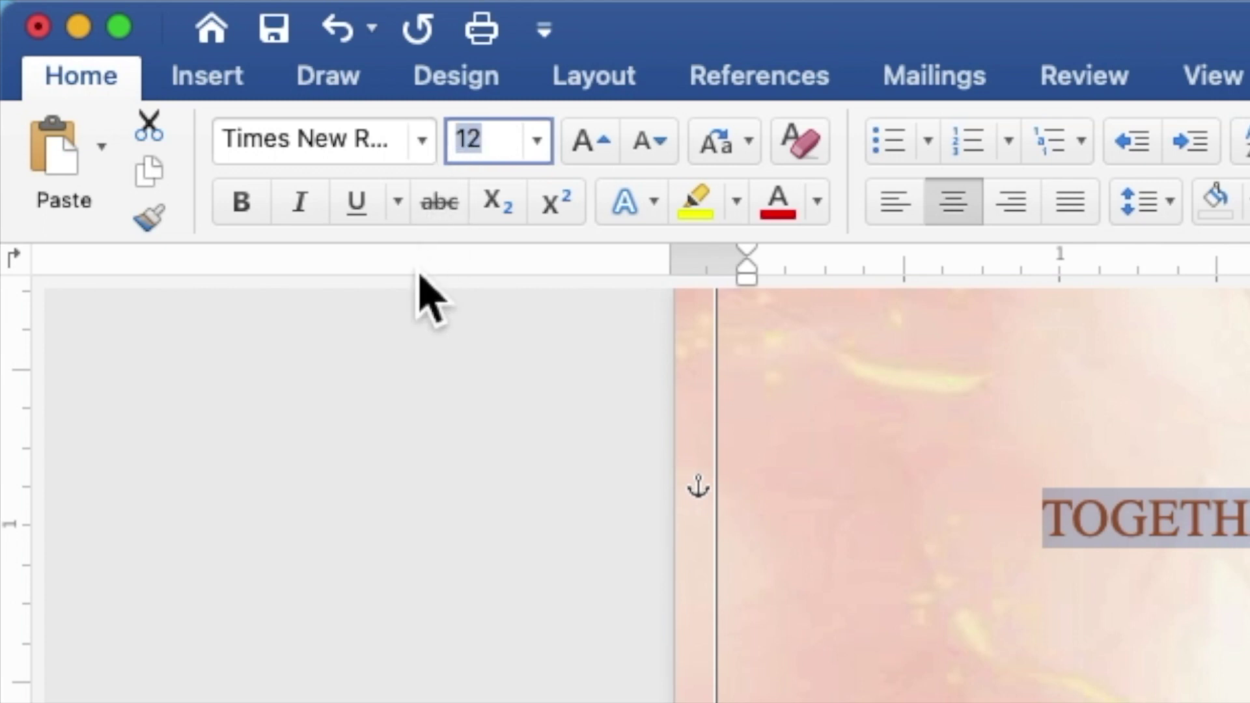
type("9")
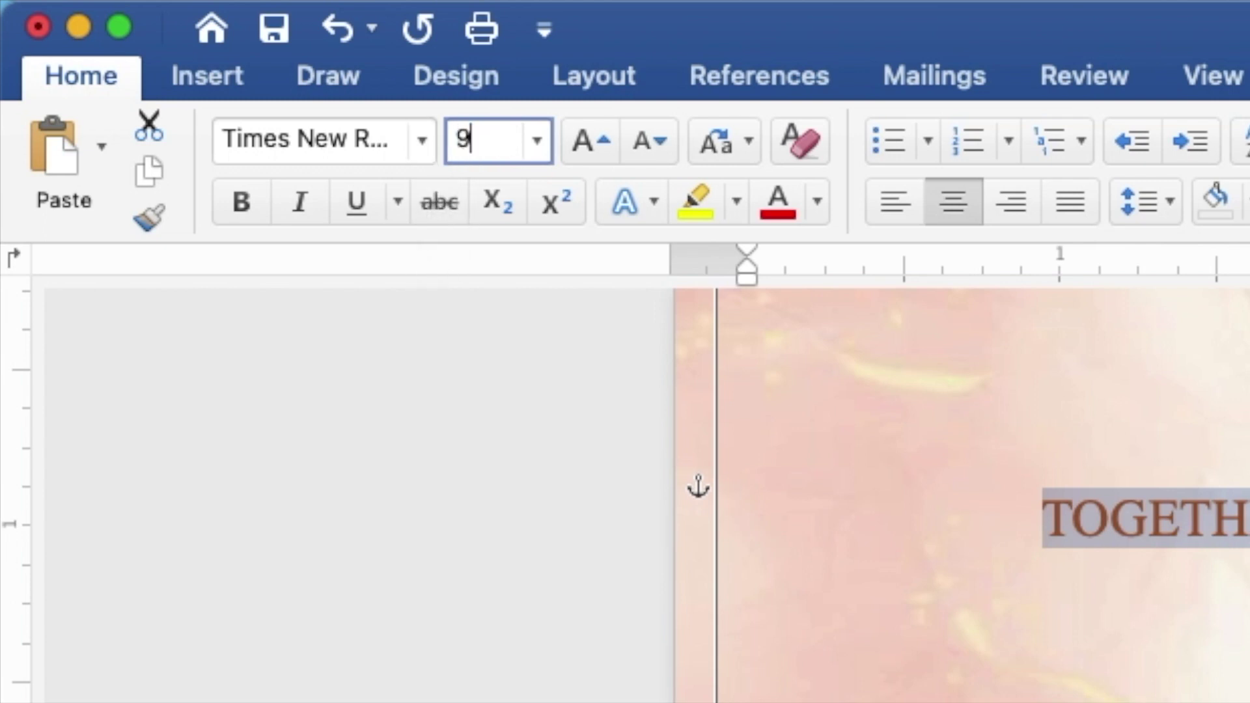
key("Return")
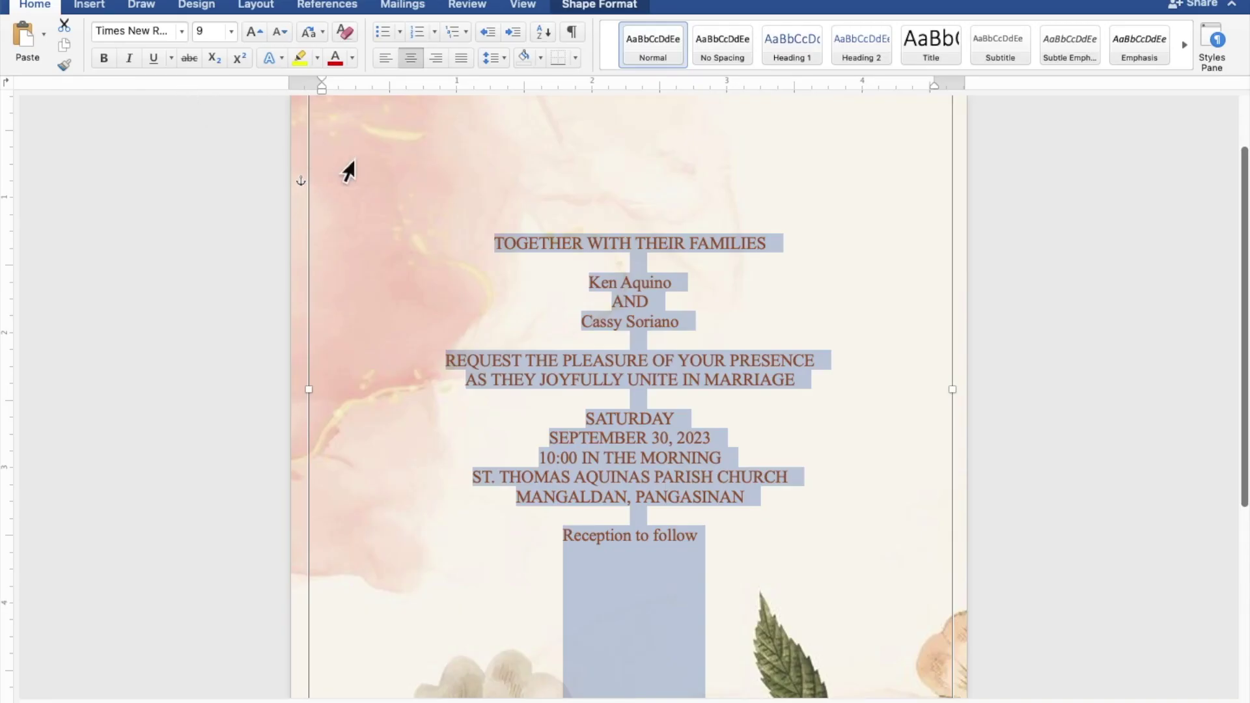
Step: Select both names and 'Reception to follow', then apply Secret Winter at size 15
left_click(689, 283)
left_click_drag(688, 283, 593, 287)
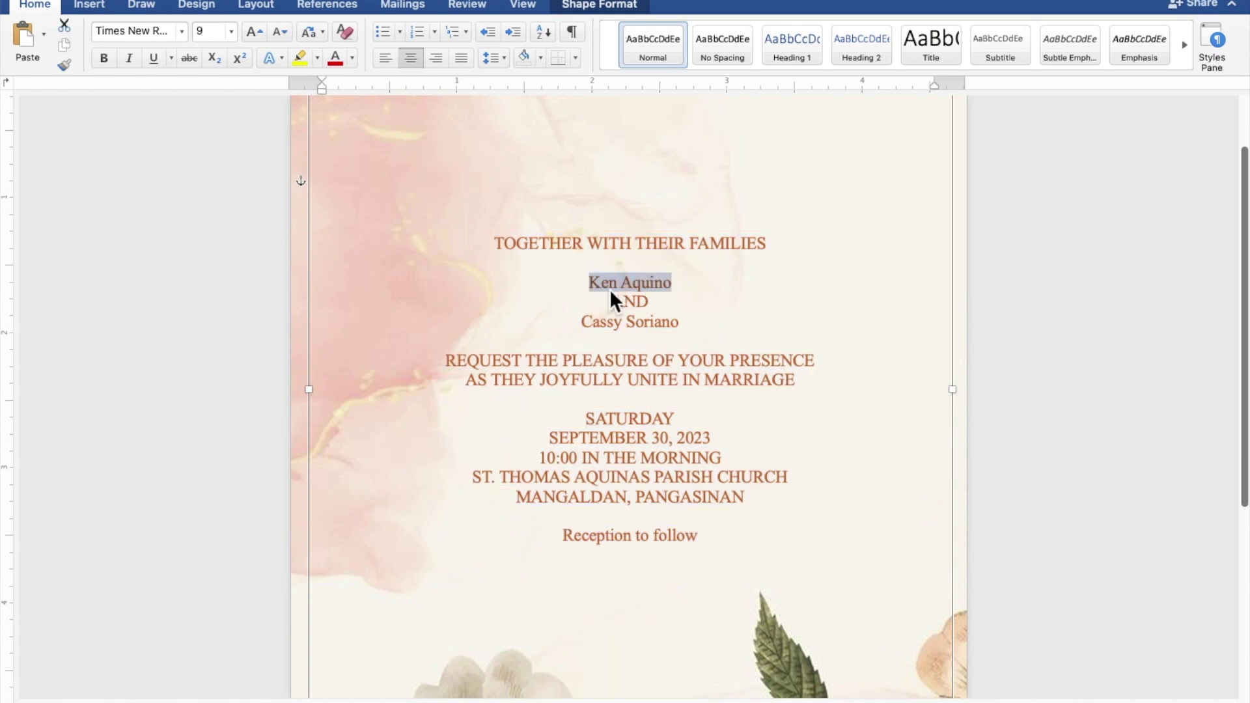
left_click_drag(683, 326, 597, 325)
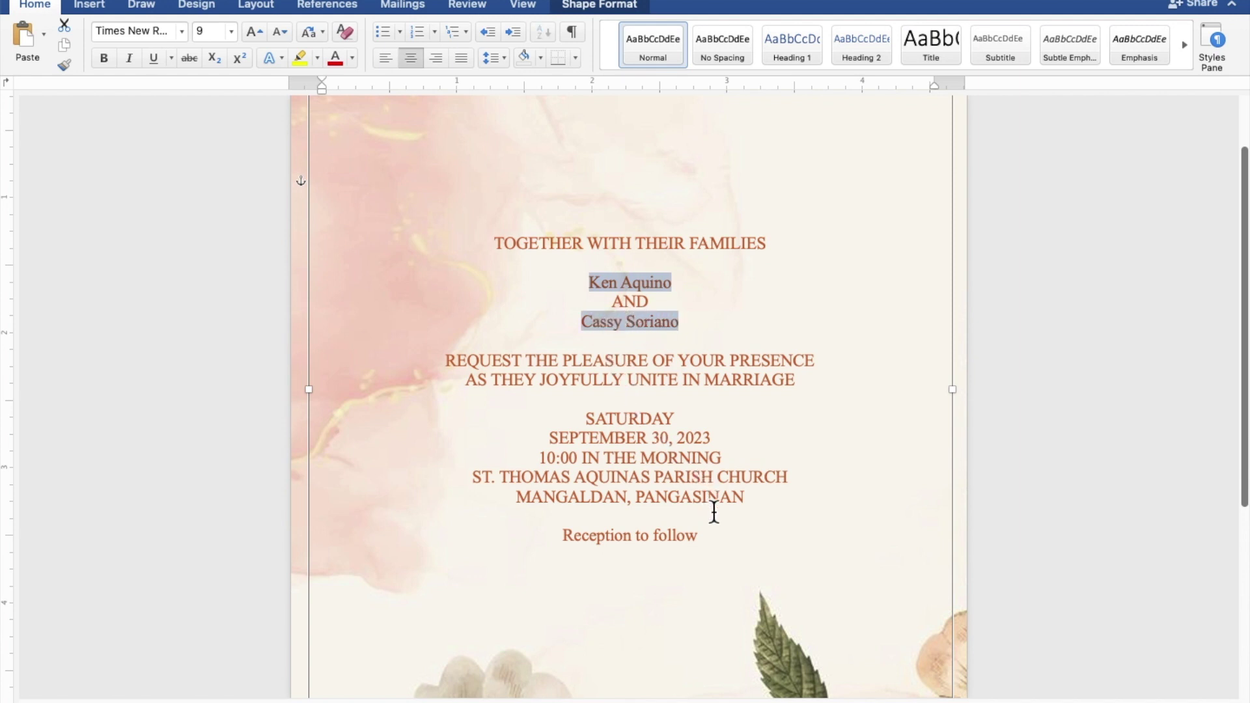
left_click_drag(709, 541, 615, 540)
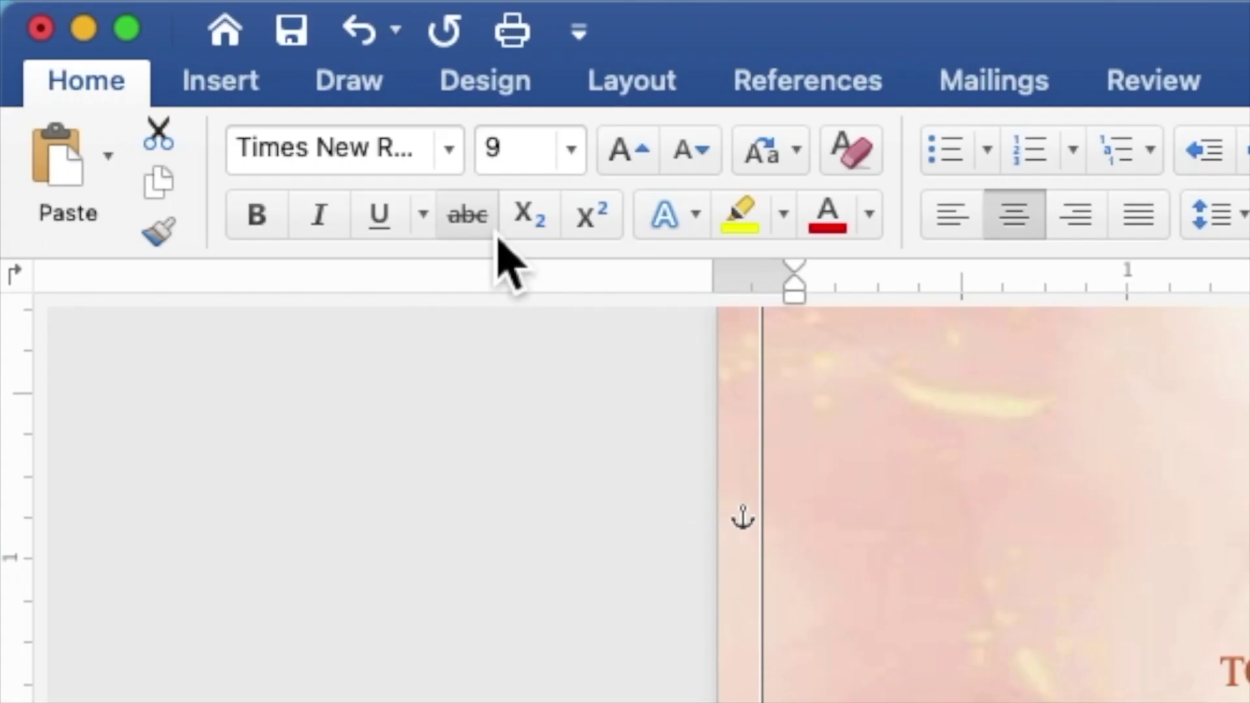
left_click(463, 166)
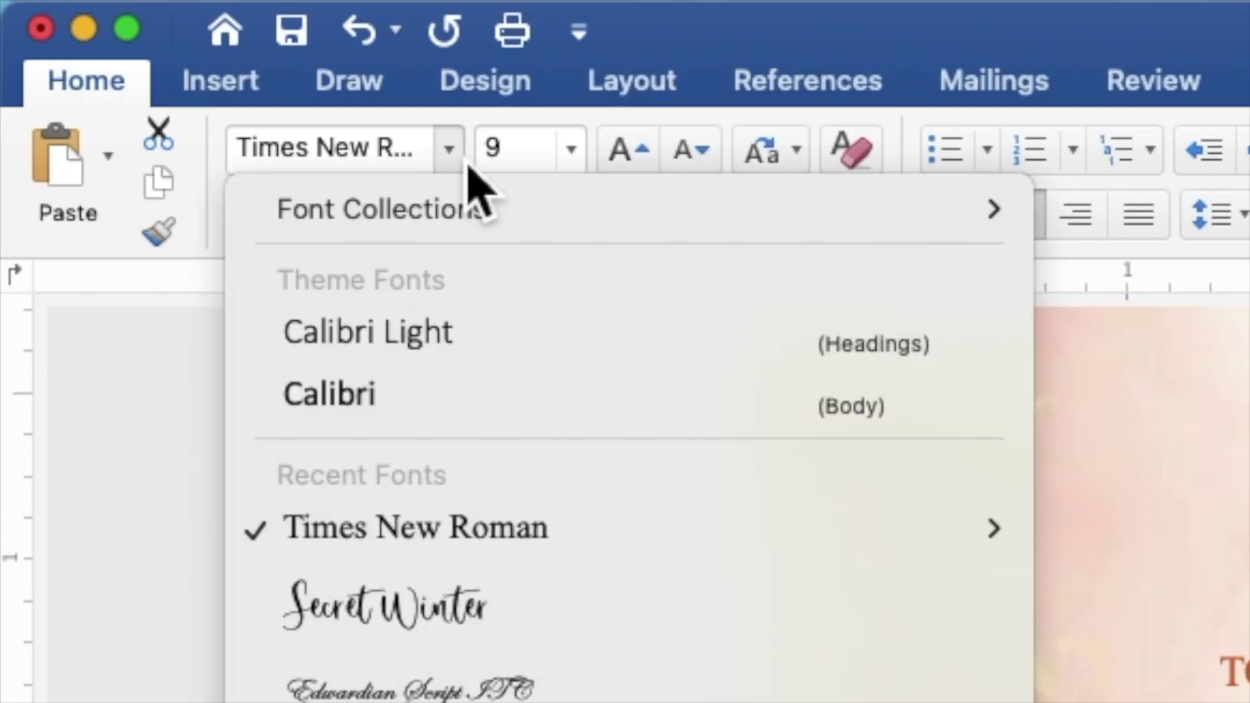
left_click(482, 618)
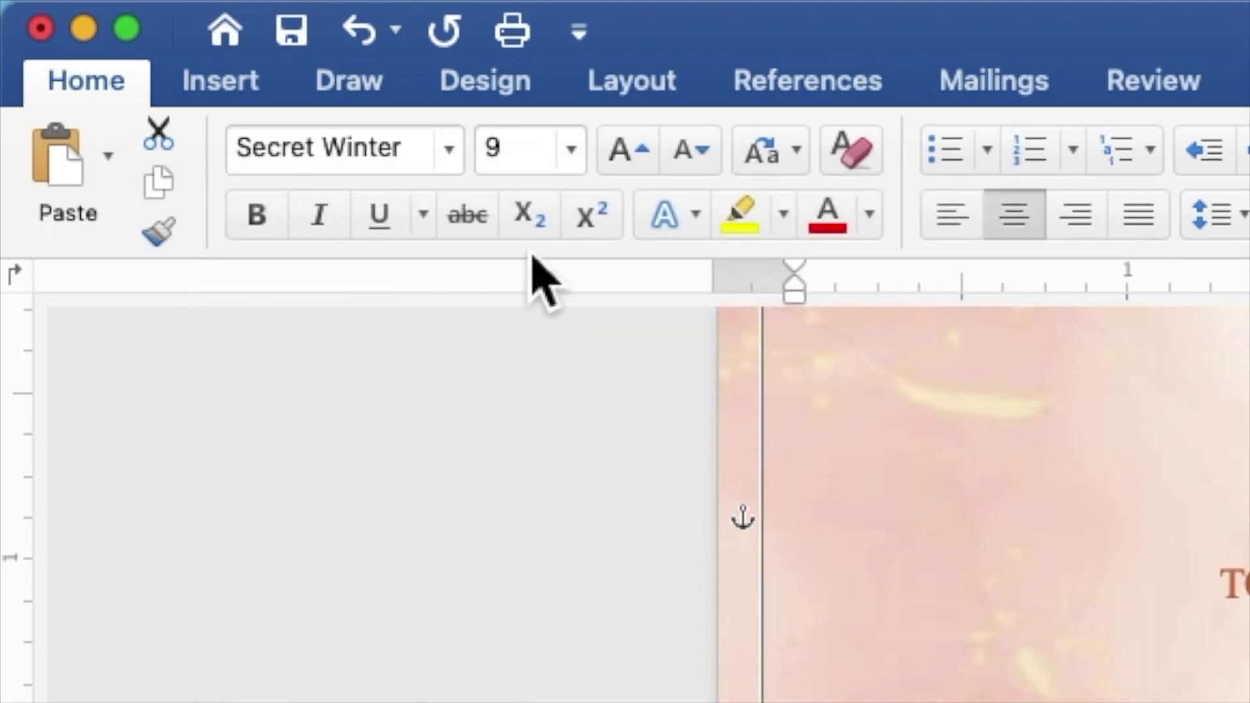
left_click(508, 162)
left_click_drag(507, 166, 486, 169)
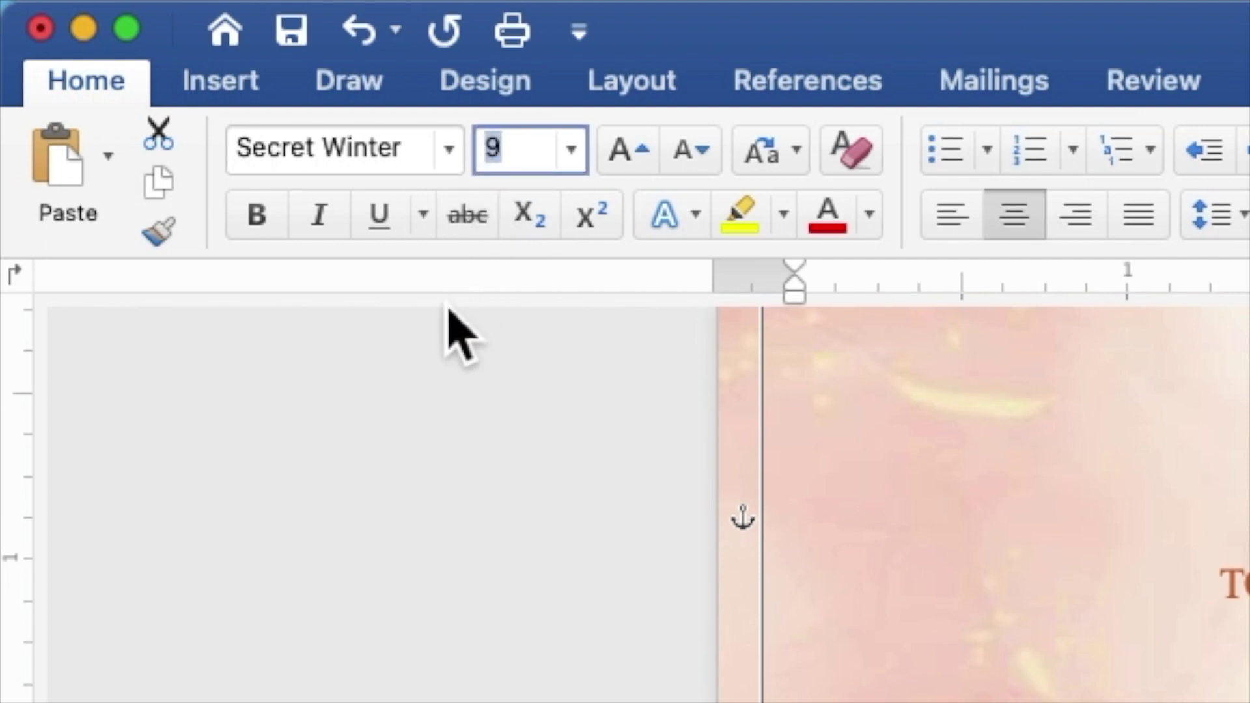
type("15")
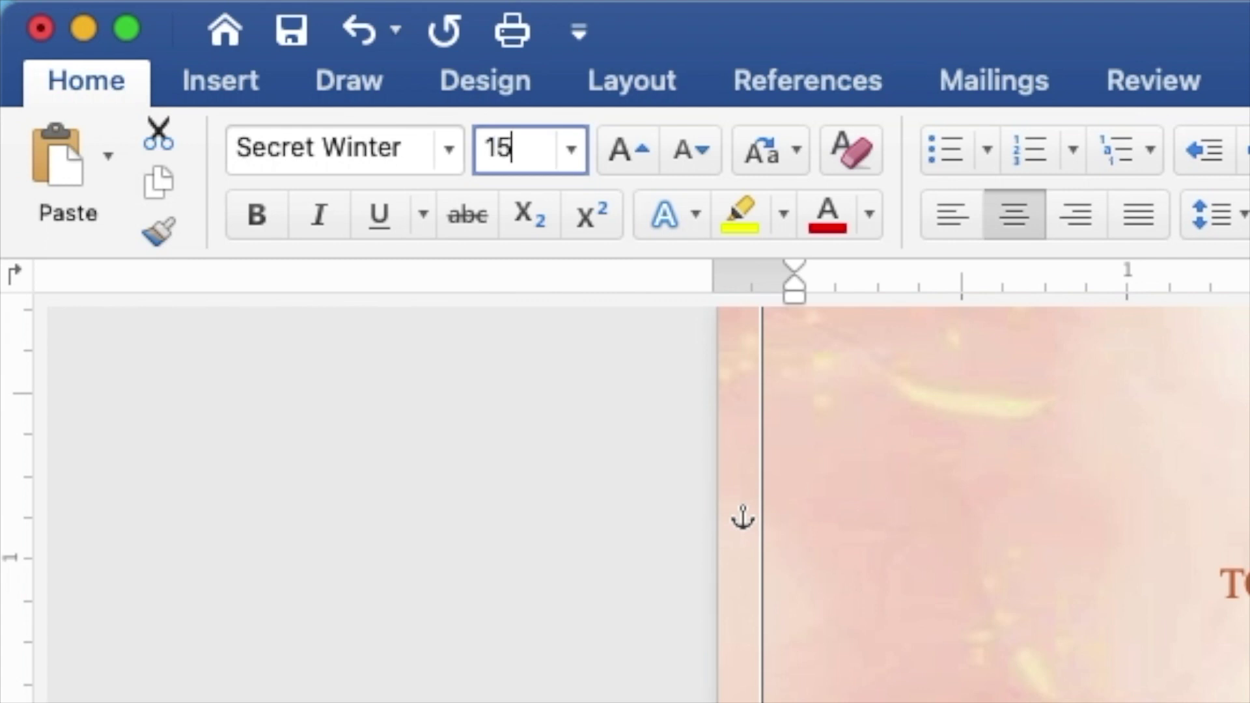
key("Return")
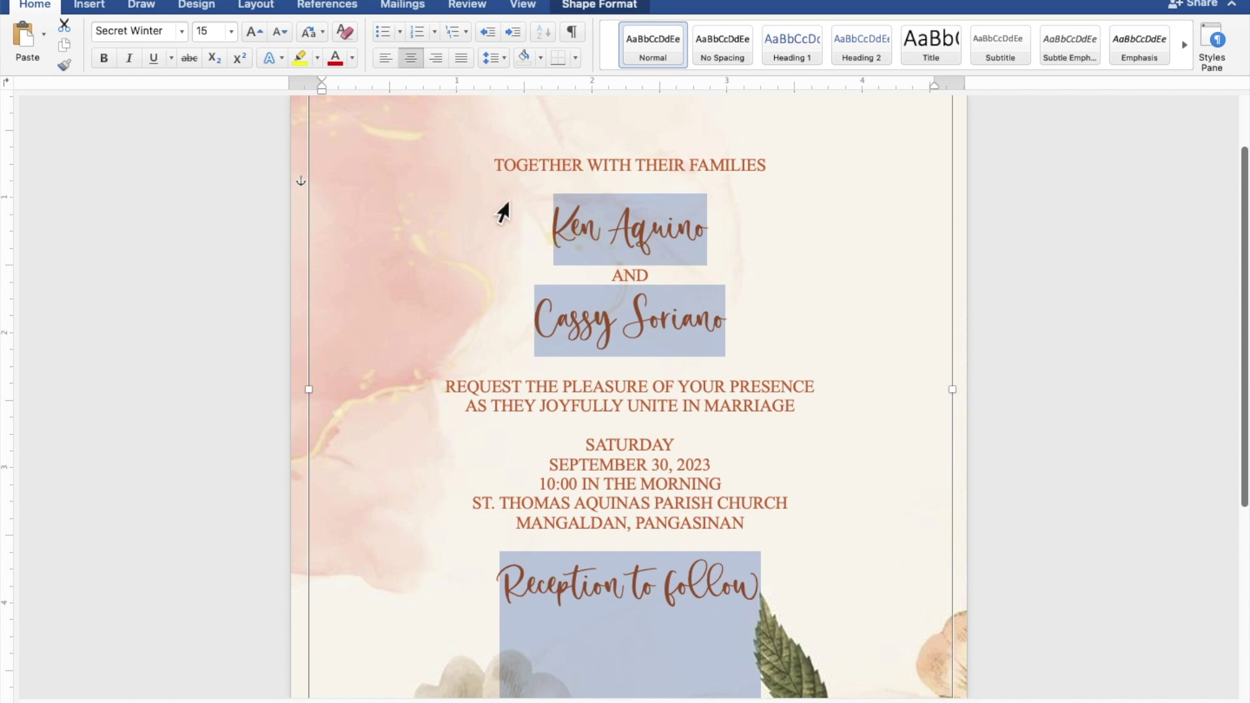
Step: Select both name lines and change their size from 15 to 25
left_click(719, 241)
left_click_drag(708, 235, 569, 235)
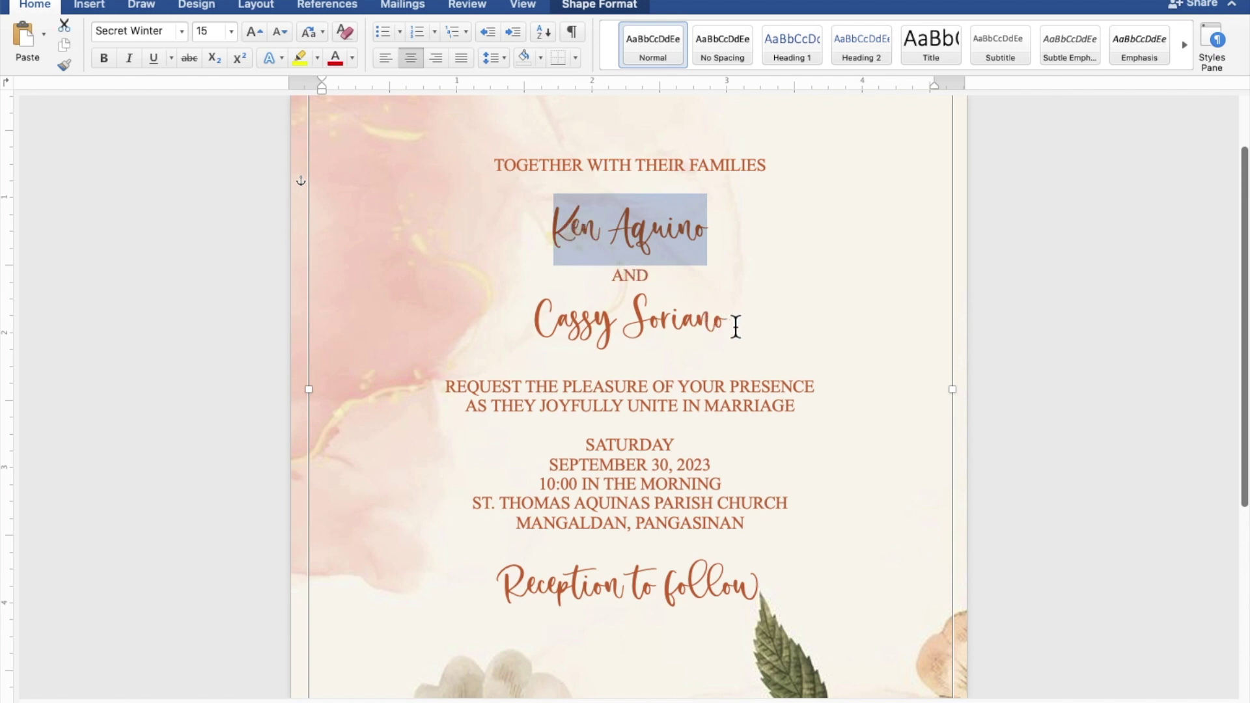
left_click_drag(725, 324, 534, 323)
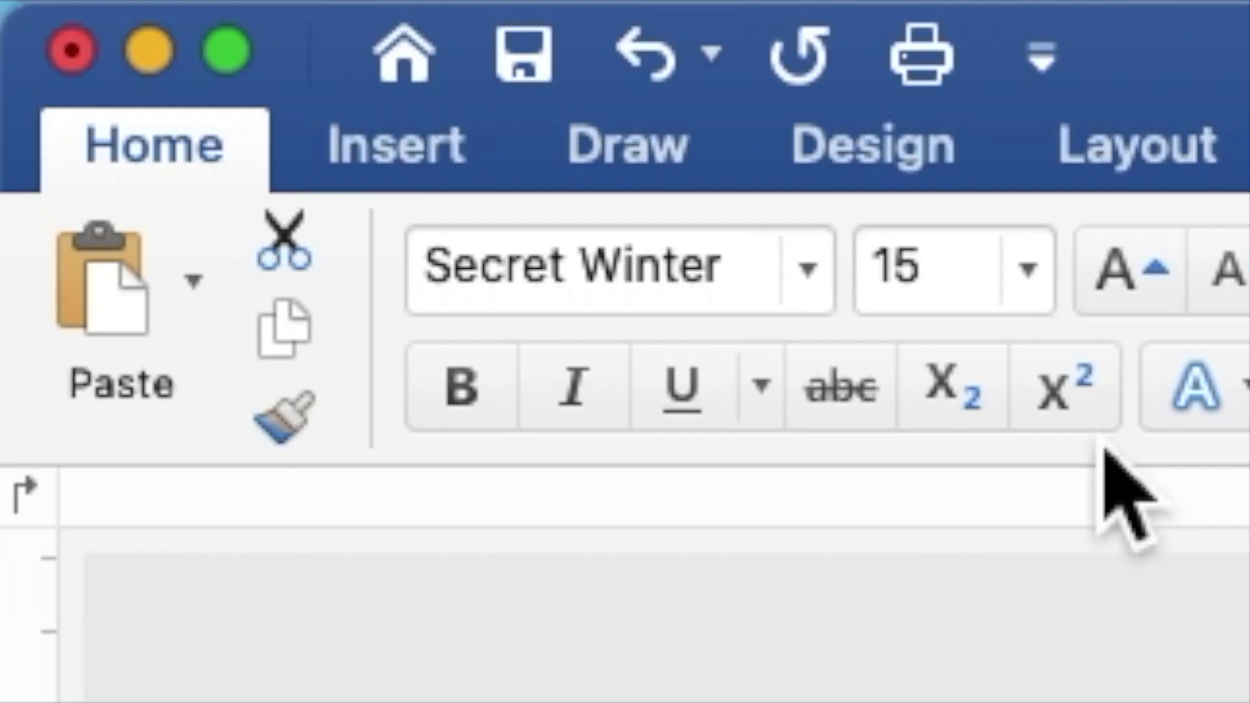
left_click_drag(962, 280, 876, 303)
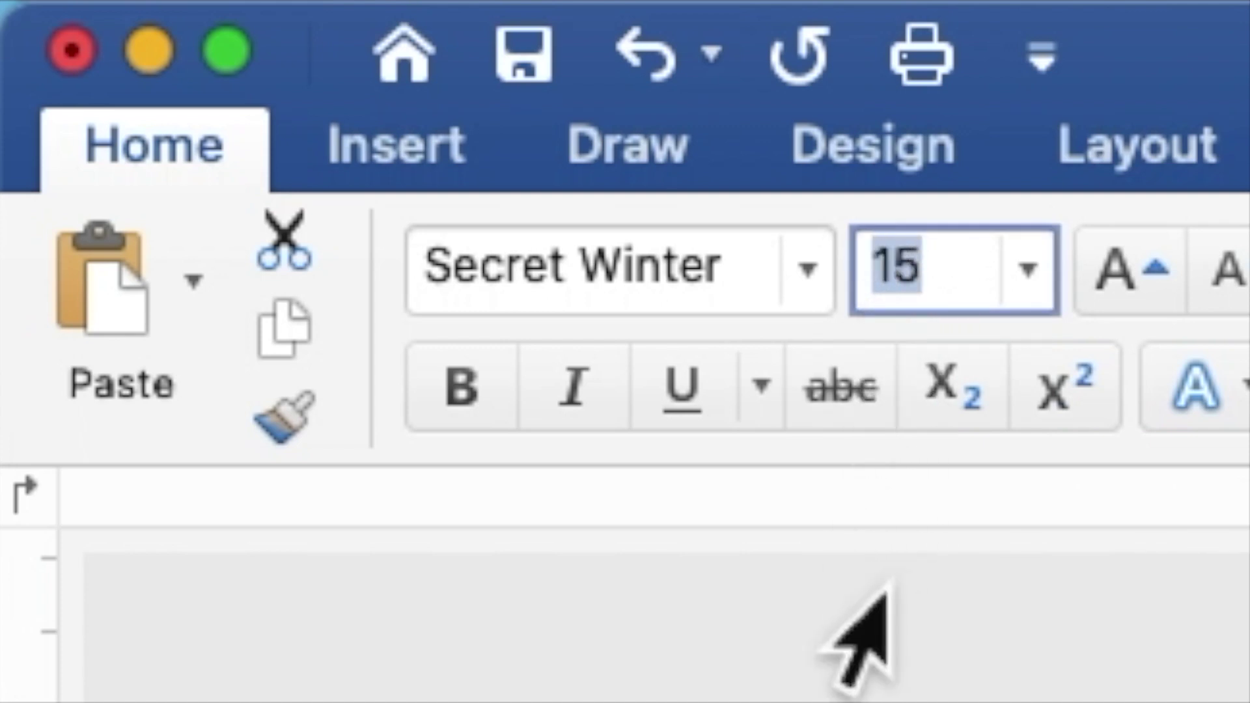
type("25")
key("Return")
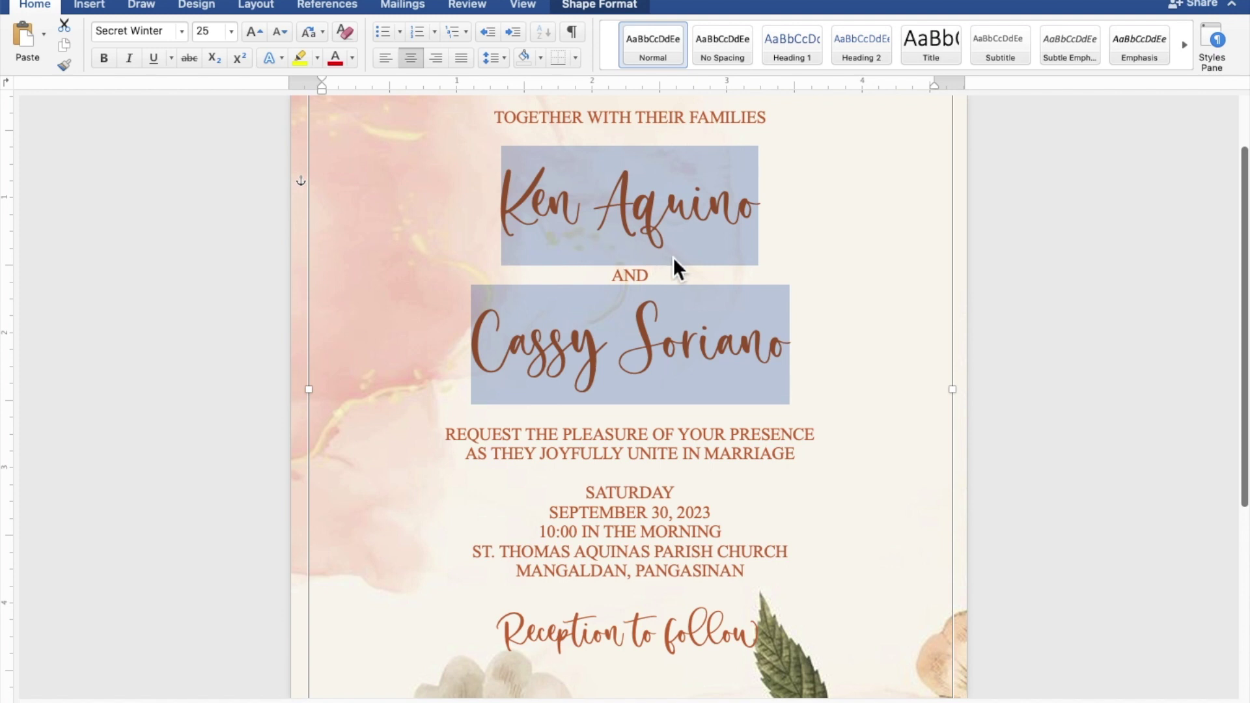
scroll(673, 256, "down", 3)
scroll(673, 256, "down", 3)
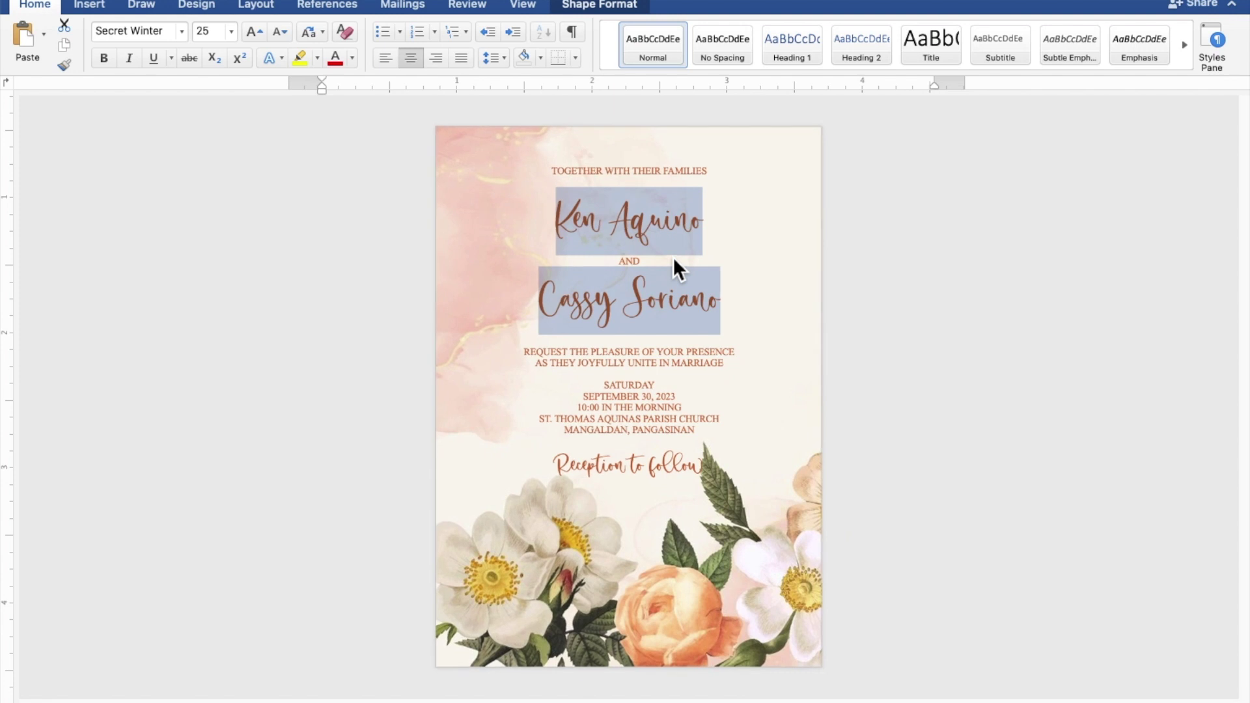
Step: Insert blank lines above the names and below the second name for extra spacing
left_click(650, 184)
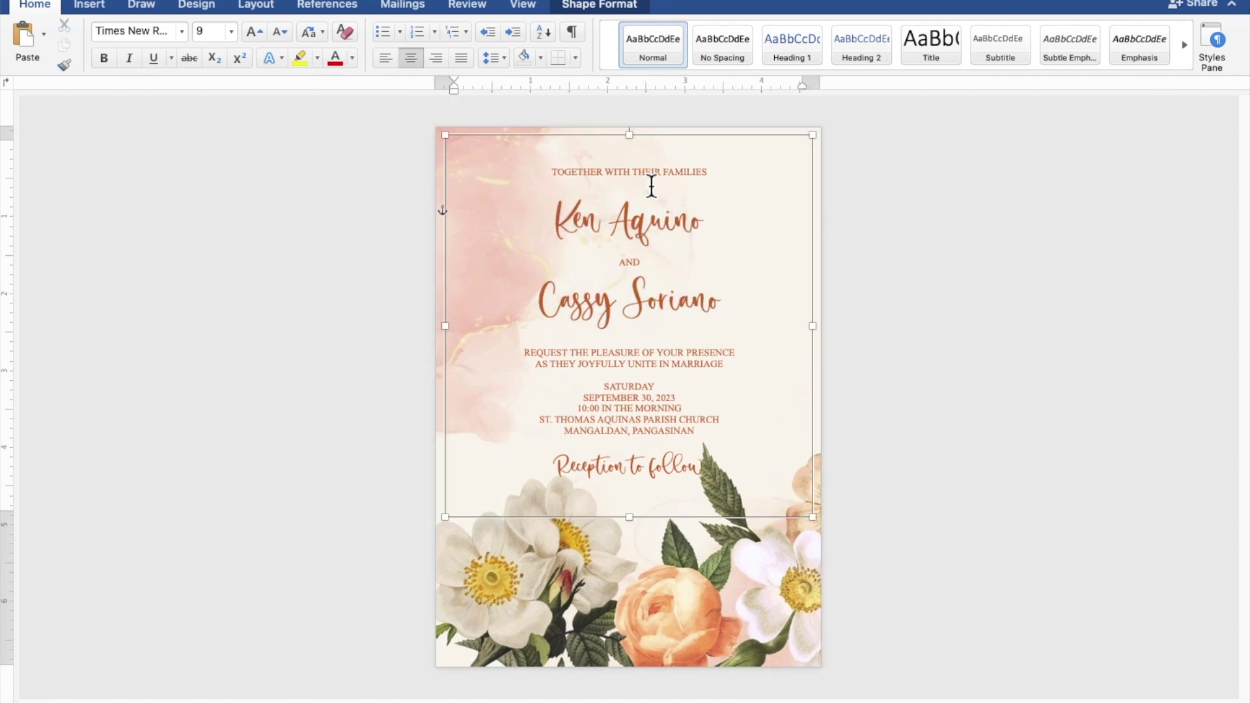
key("Return")
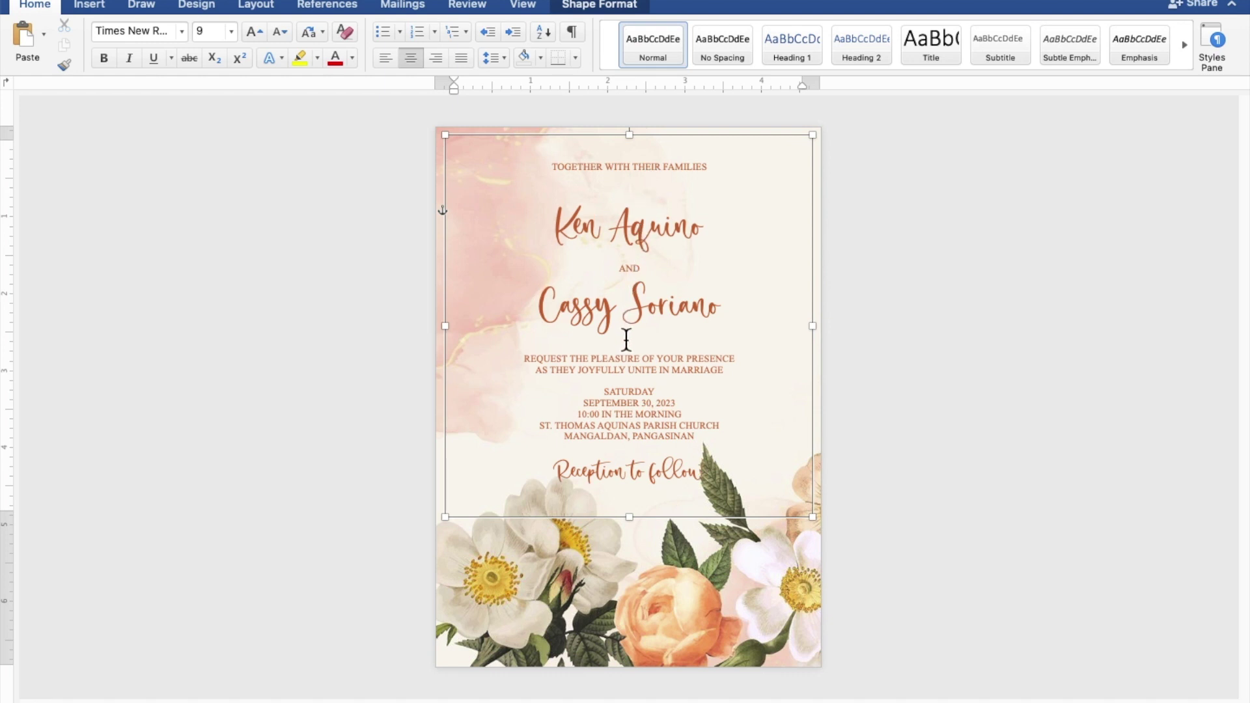
left_click(630, 351)
key("Return")
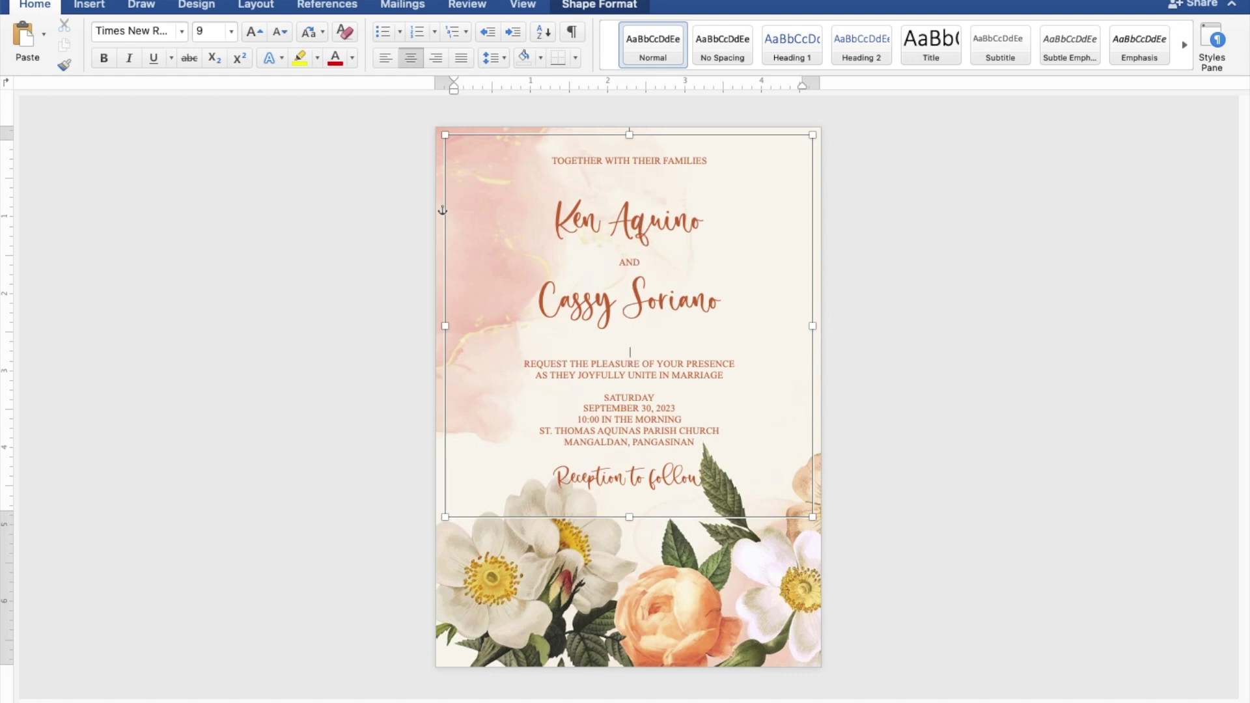
Step: Nudge the text box up four steps until its top meets the page's top edge
left_click(677, 149)
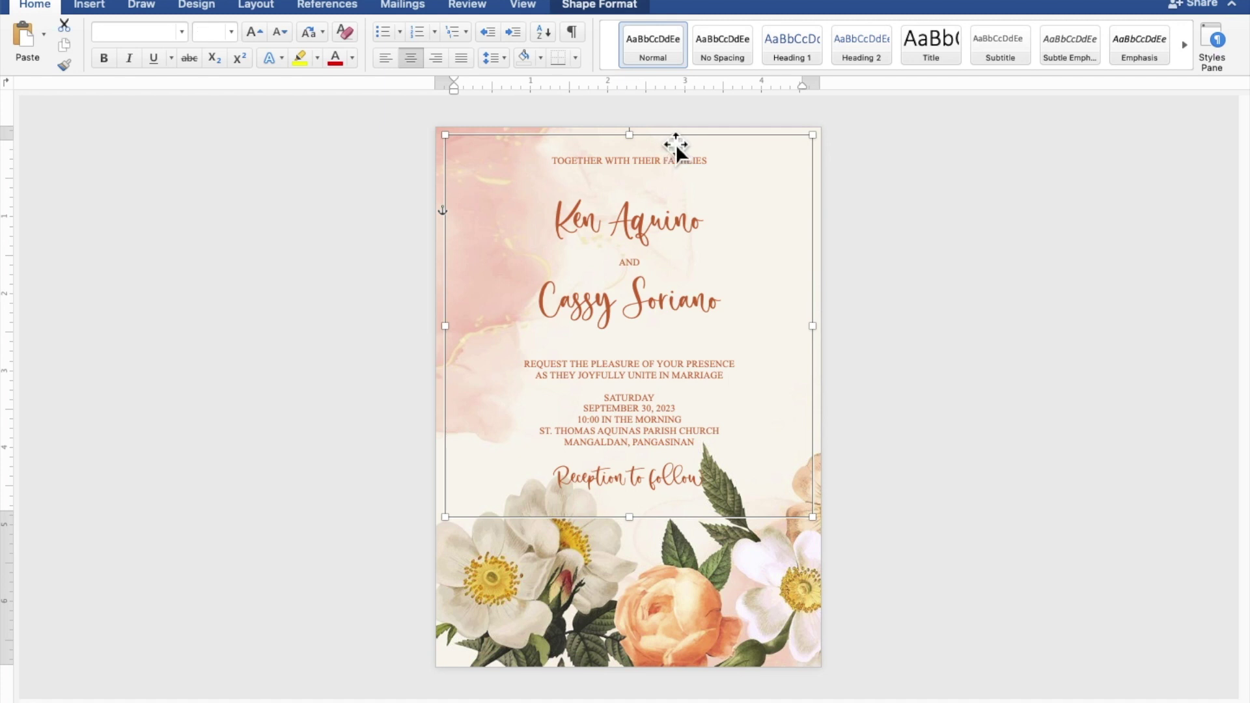
key("Up")
key("Up")
key("Up")
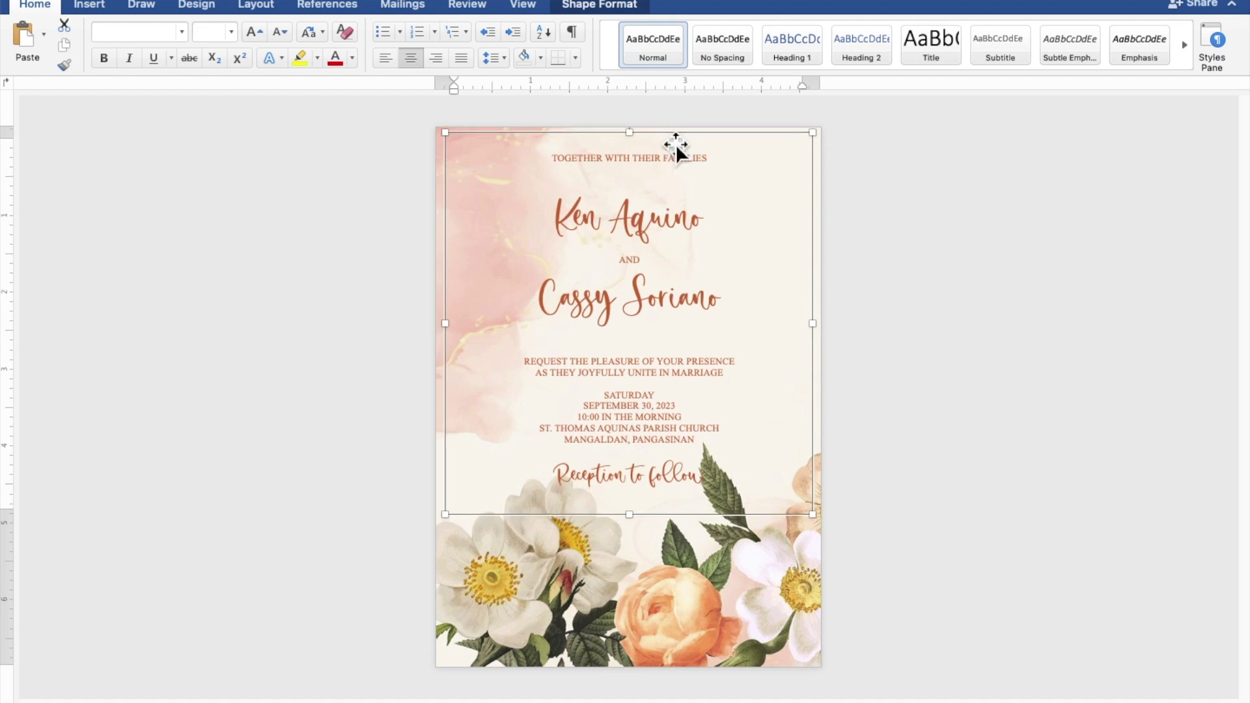
key("Up")
key("Up")
key("Up")
key("Up")
key("Up")
key("Up")
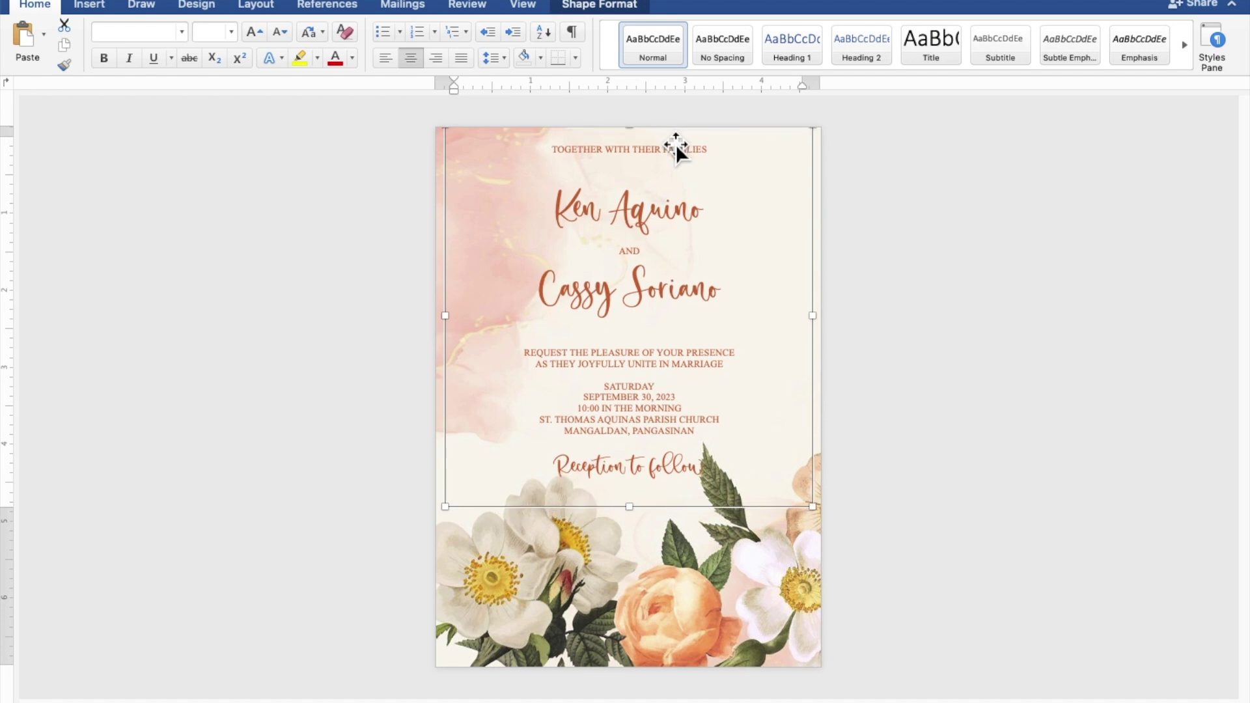
key("Up")
key("Up")
key("Up")
key("Up")
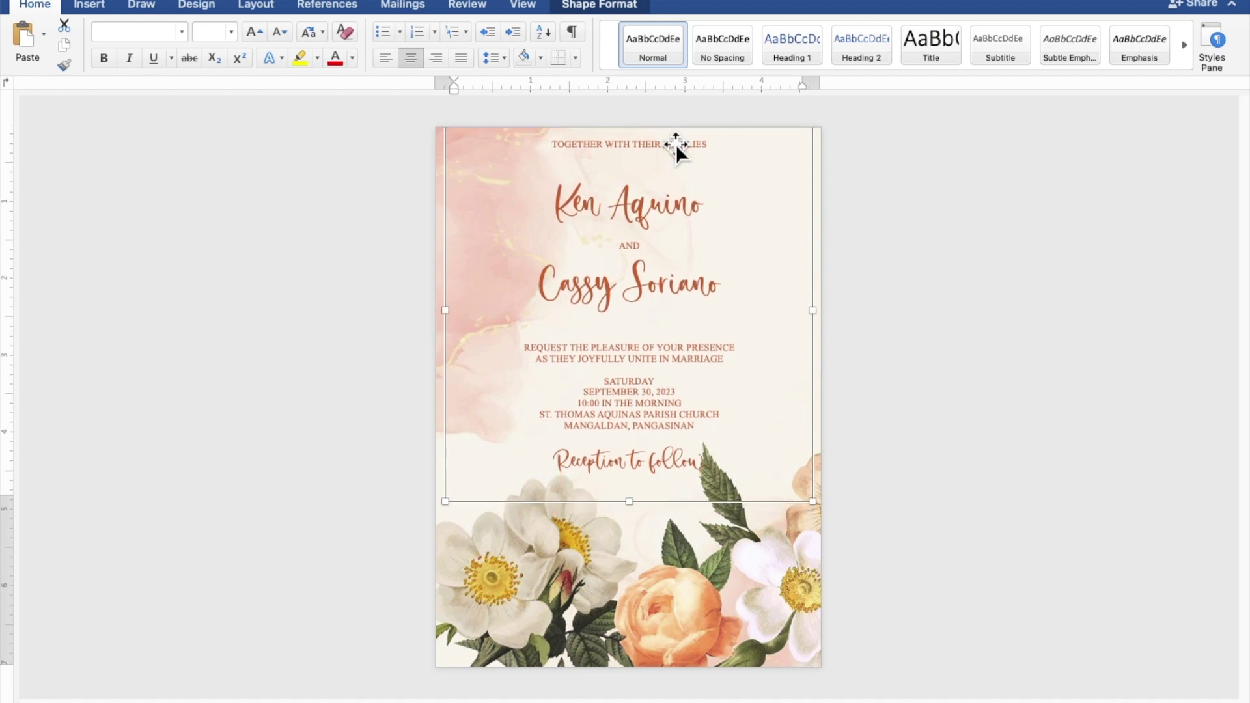
key("Up")
key("Up")
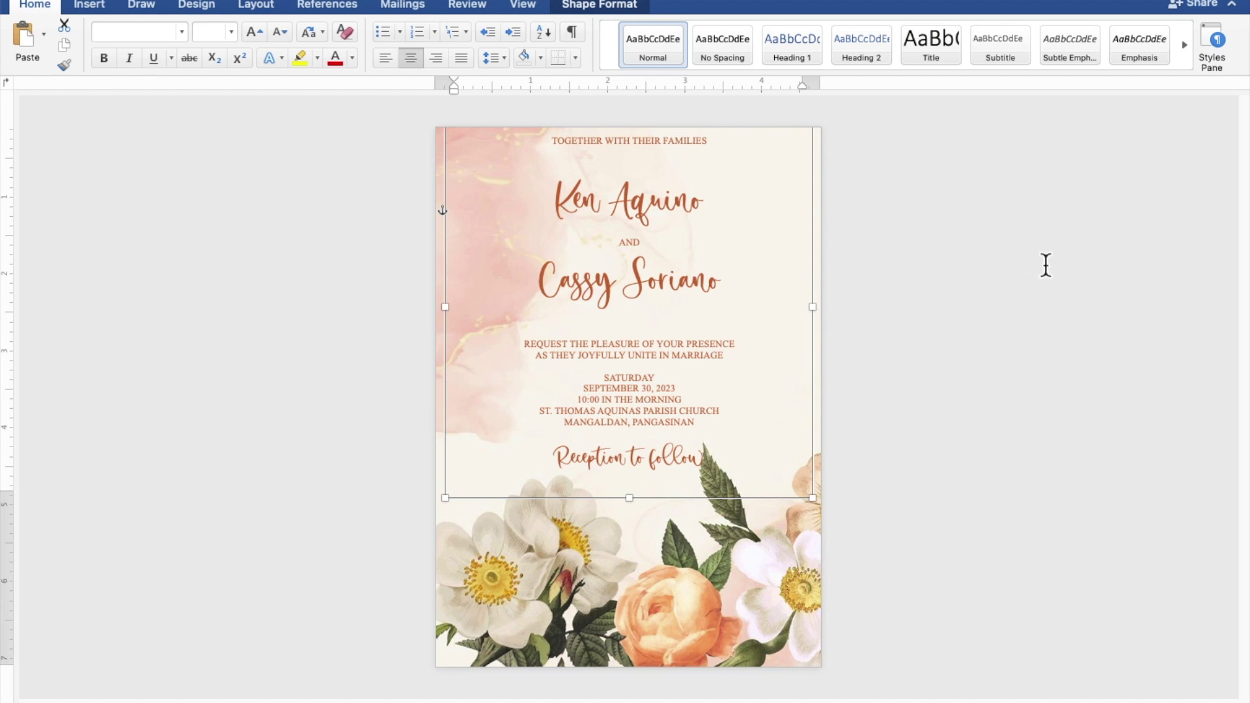
key("Escape")
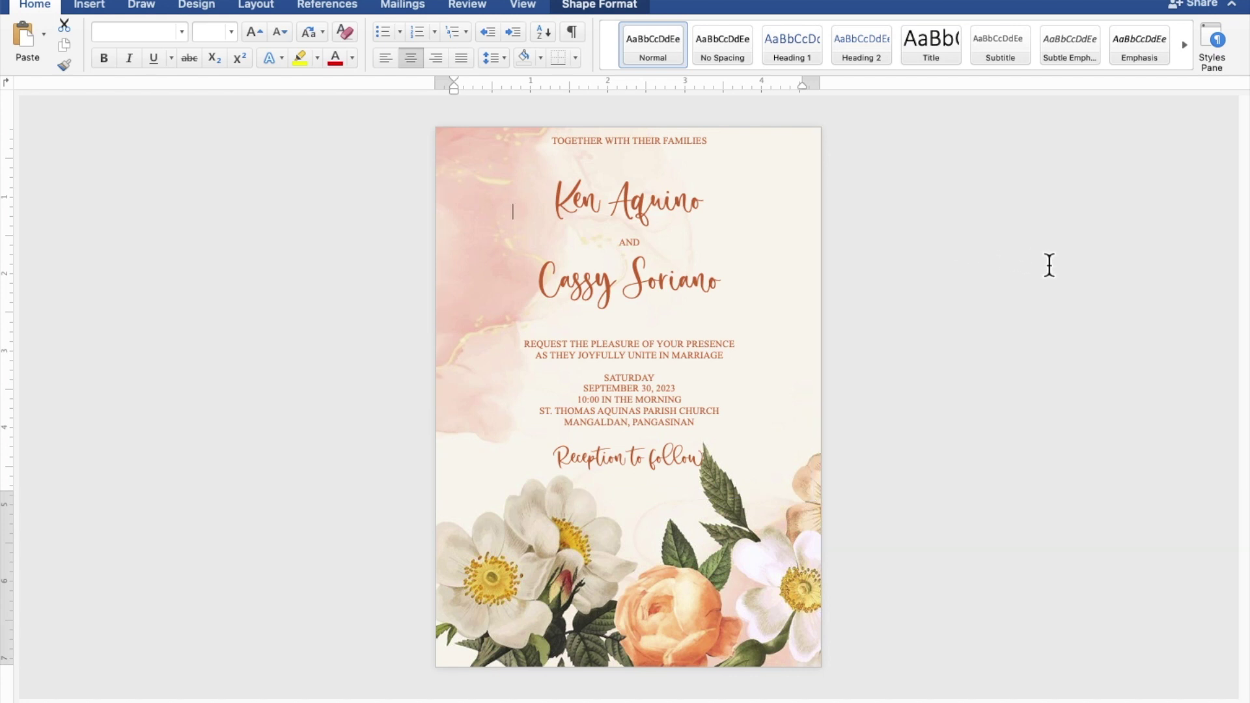